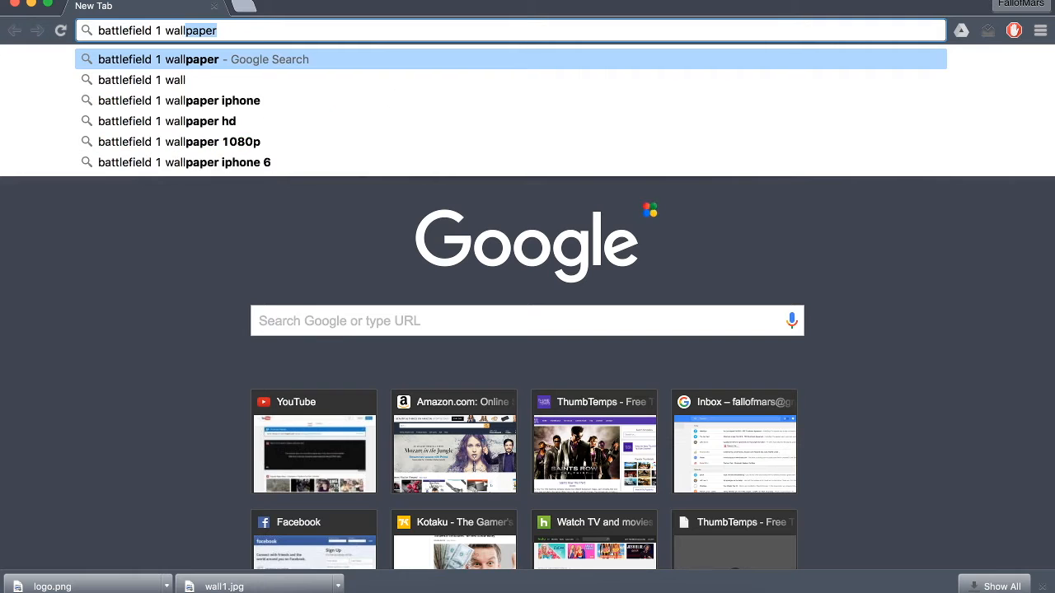
- Search Google for "battlefield 1 wallpaper" and browse the image results
key(Return)
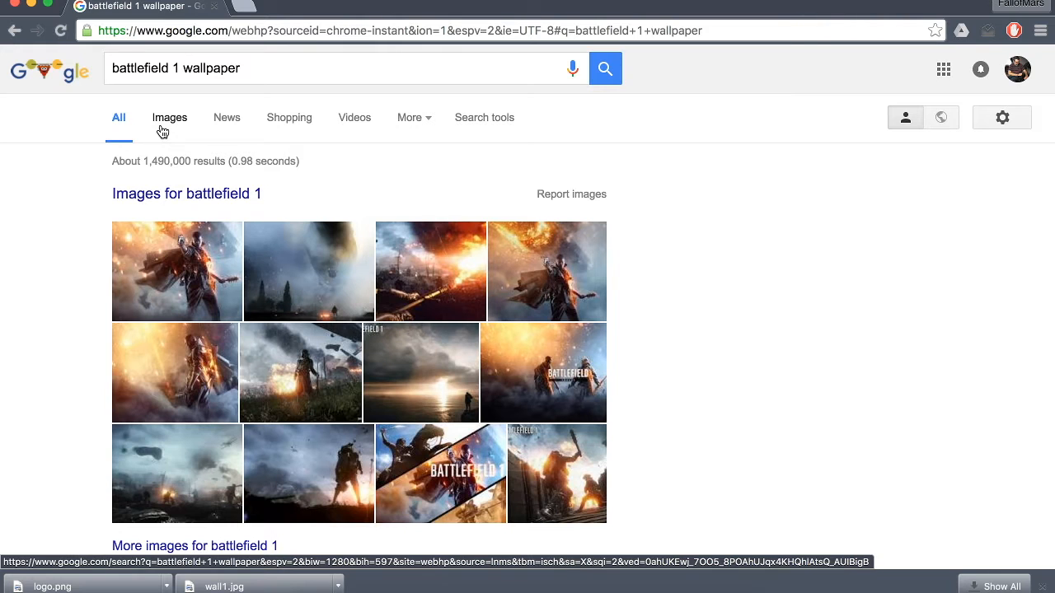
click(162, 132)
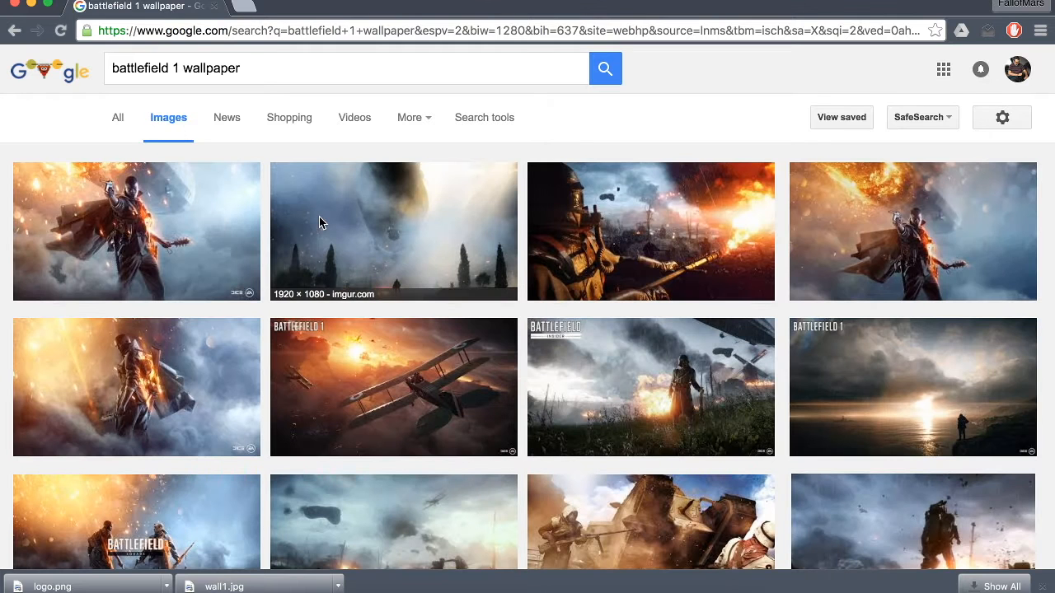
scroll(463, 308, down, 5)
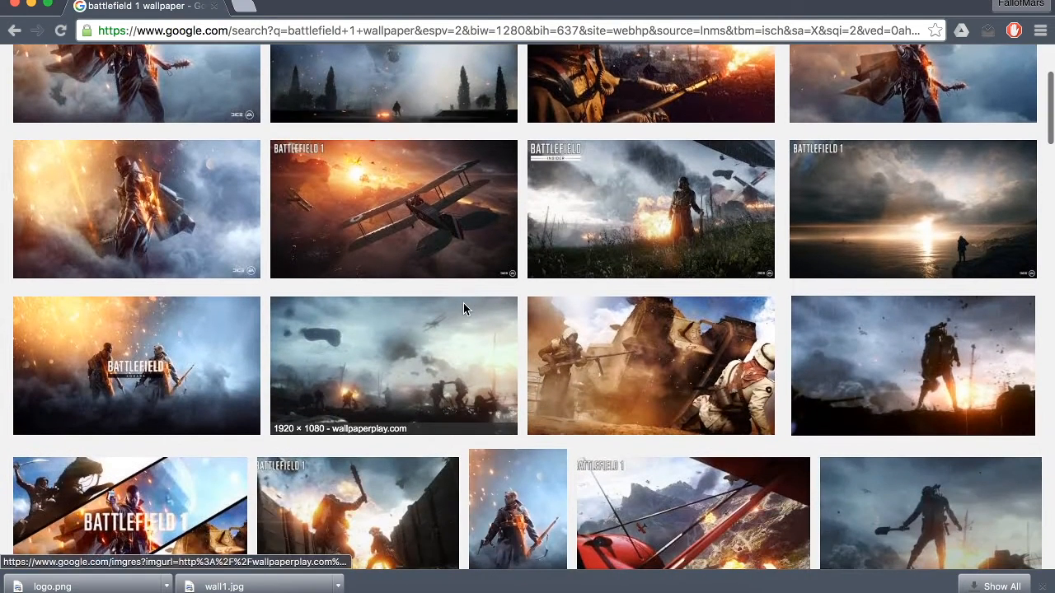
scroll(464, 309, up, 5)
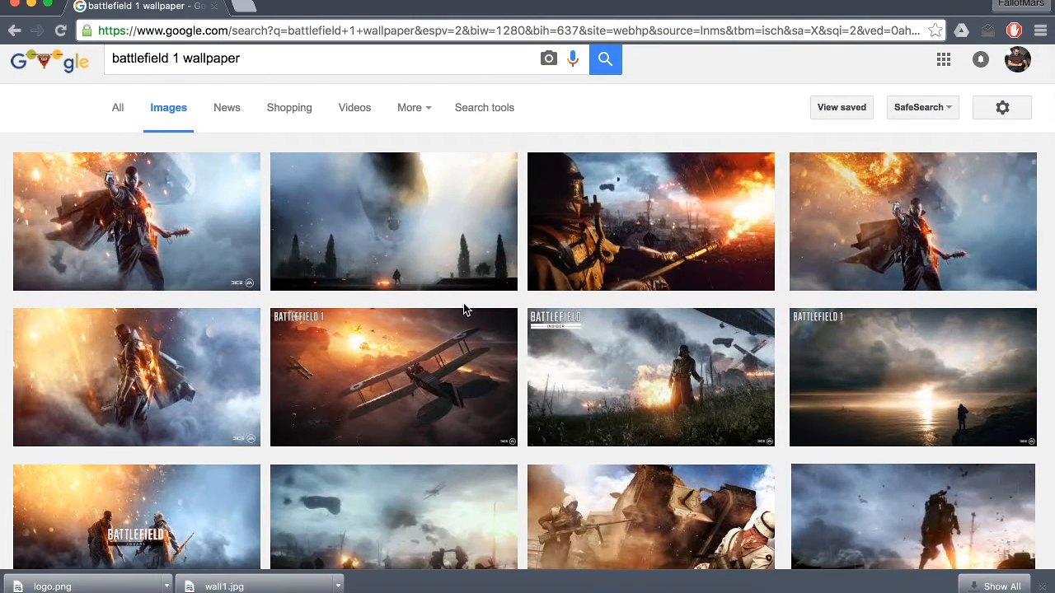
scroll(464, 310, down, 2)
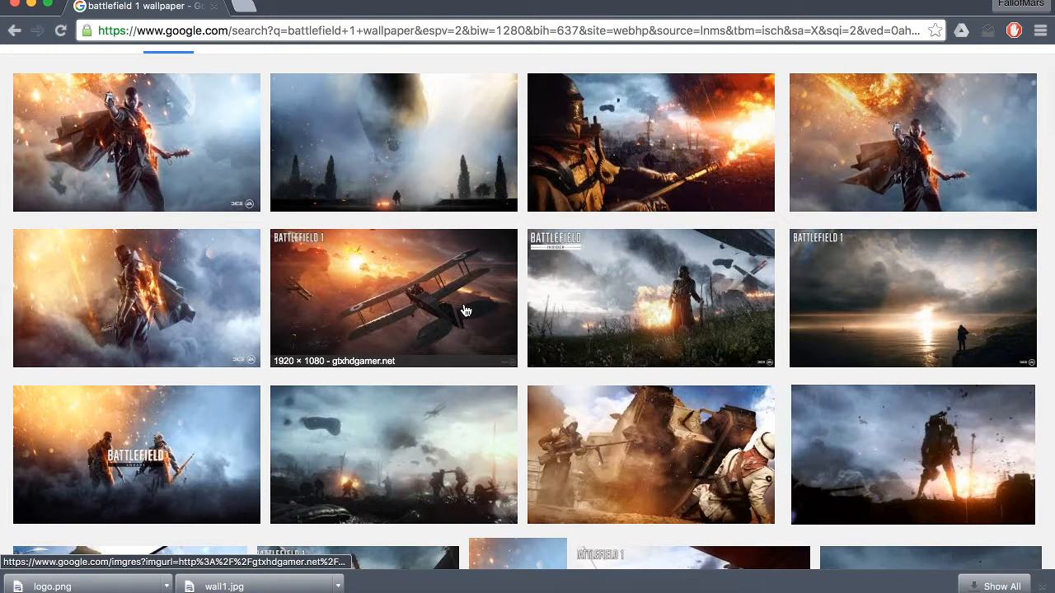
scroll(465, 310, down, 1)
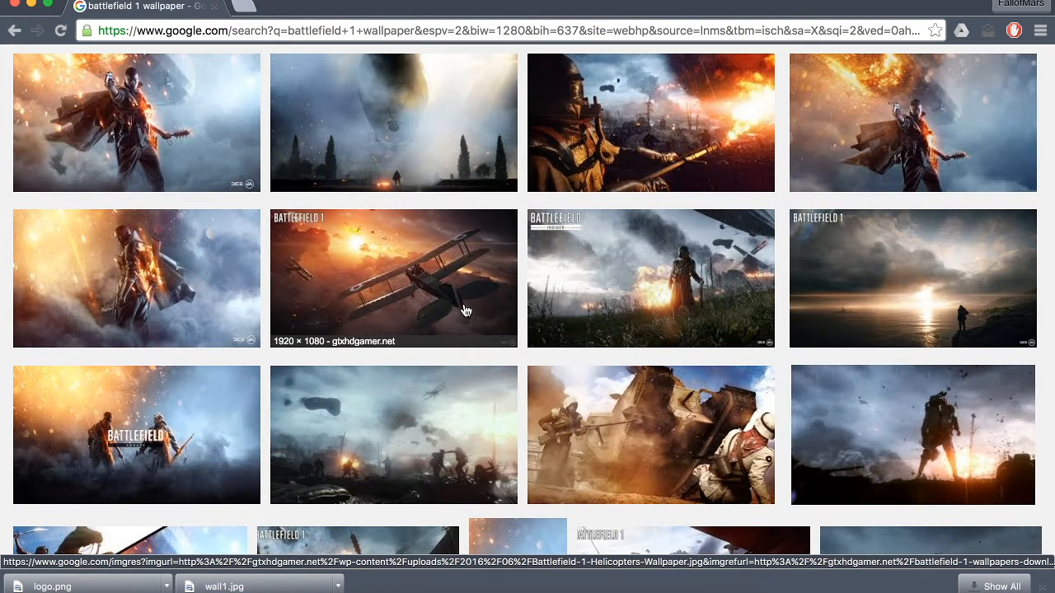
scroll(464, 310, up, 3)
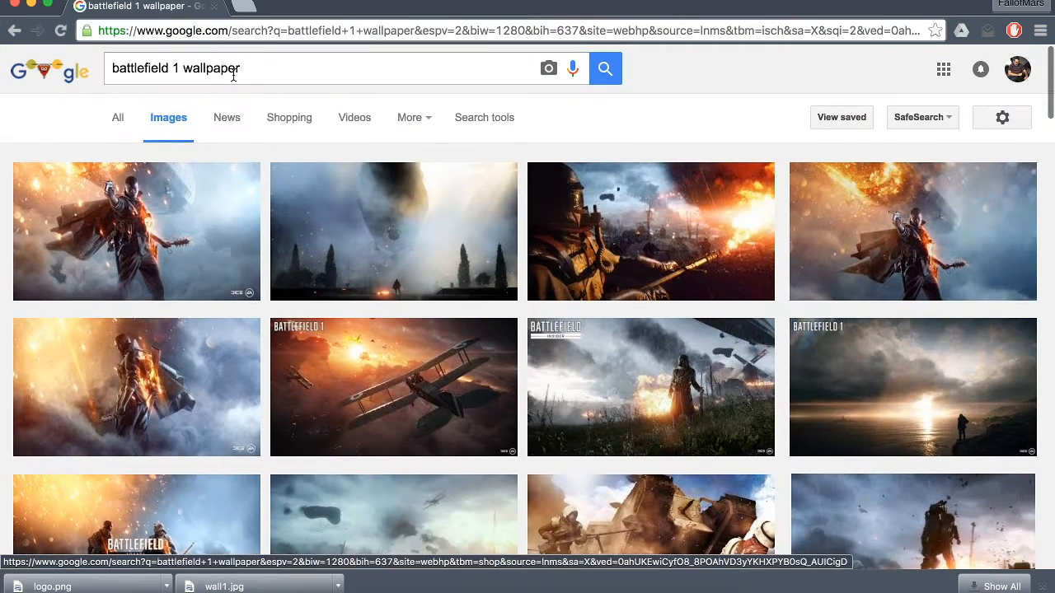
- Broaden the image search to "battlefield 1" and look through the results
double_click(208, 66)
key(BackSpace)
key(Return)
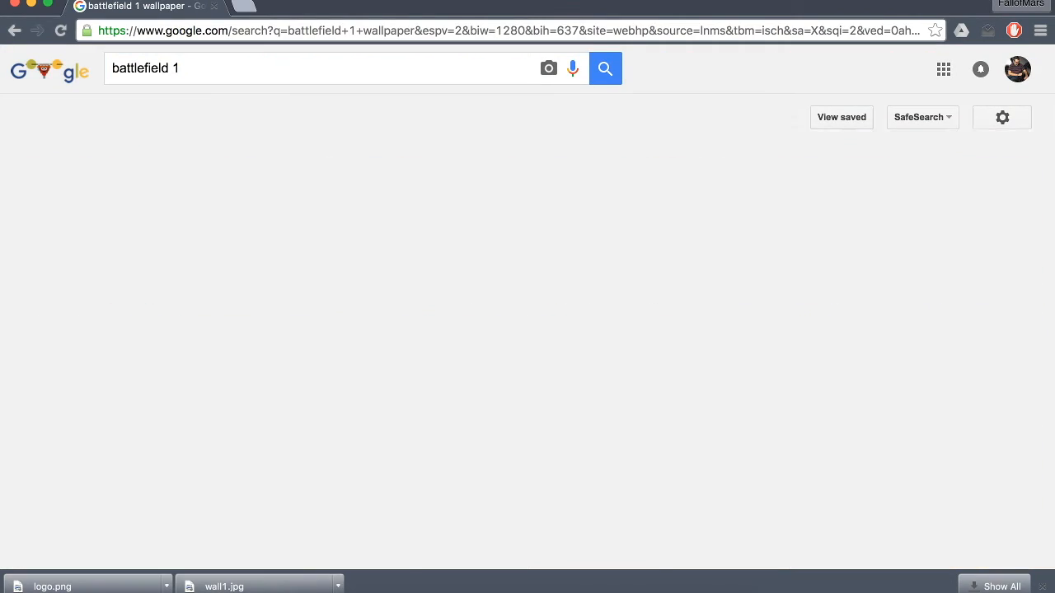
scroll(240, 342, down, 5)
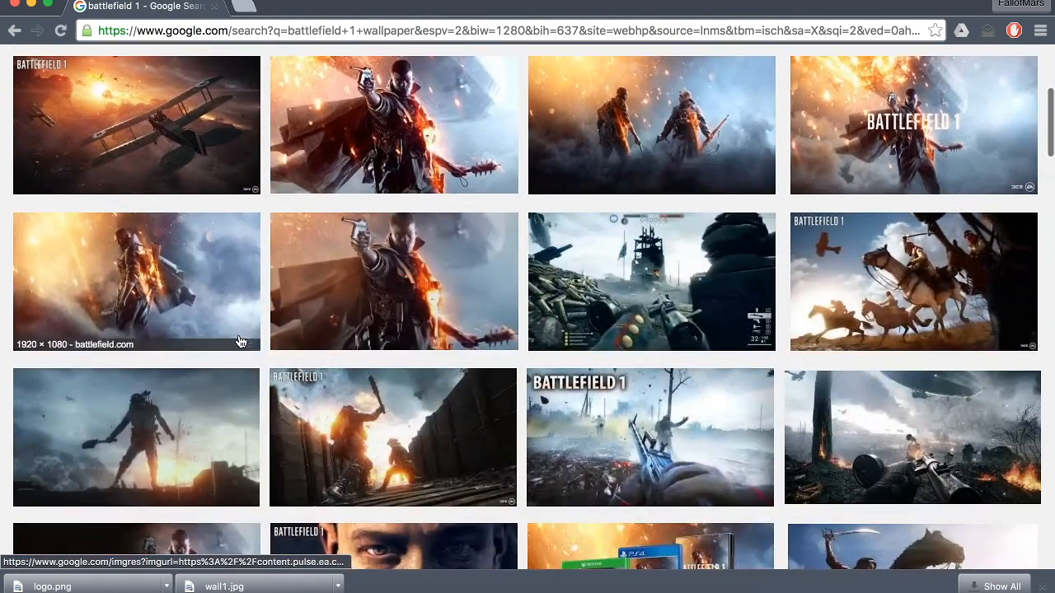
scroll(240, 342, up, 1)
scroll(395, 412, down, 1)
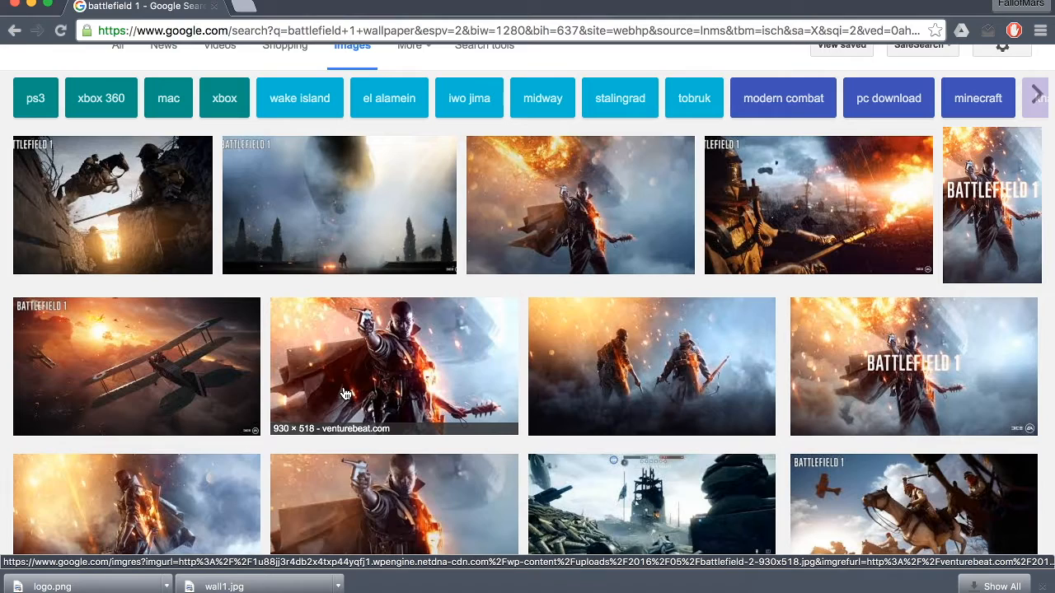
scroll(344, 394, down, 2)
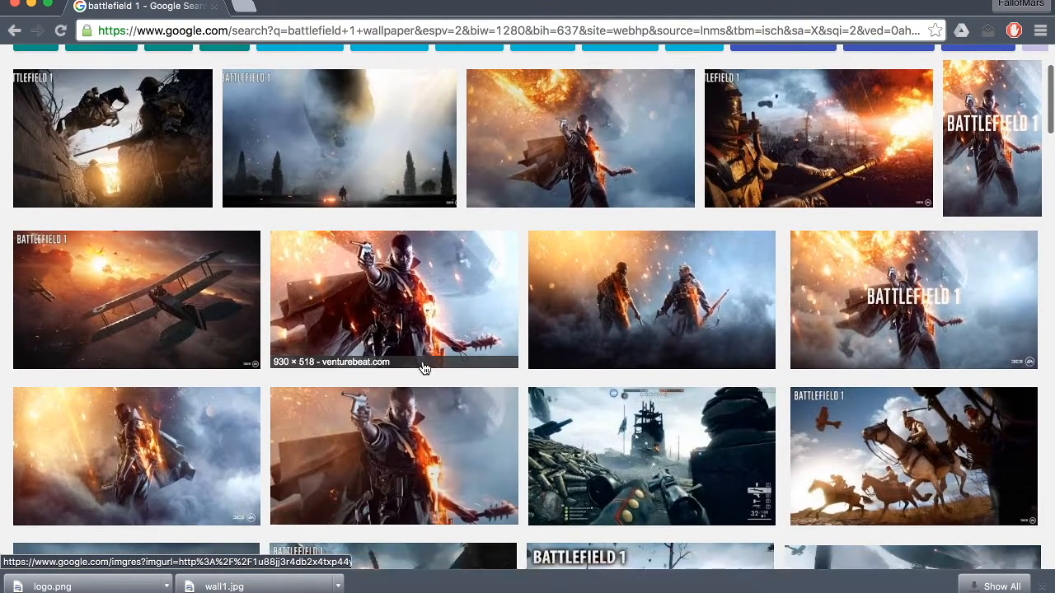
scroll(518, 364, down, 7)
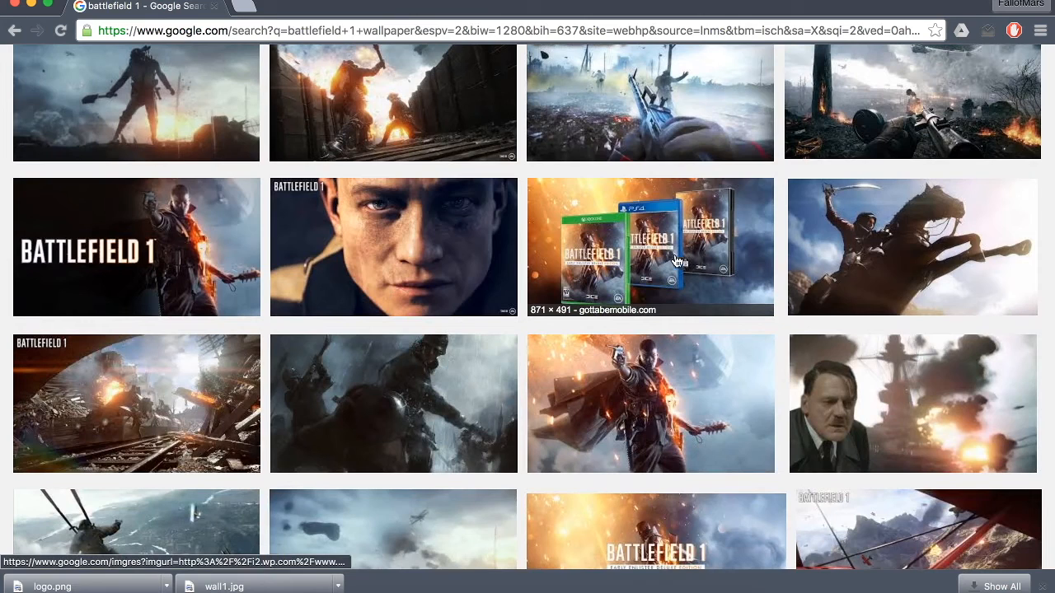
scroll(117, 302, down, 5)
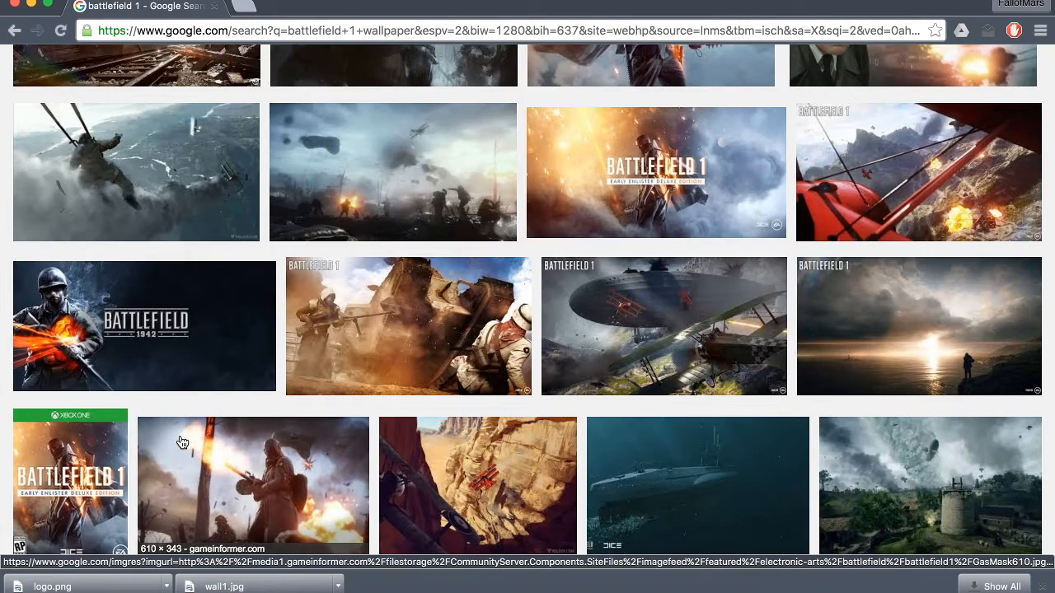
scroll(245, 293, up, 10)
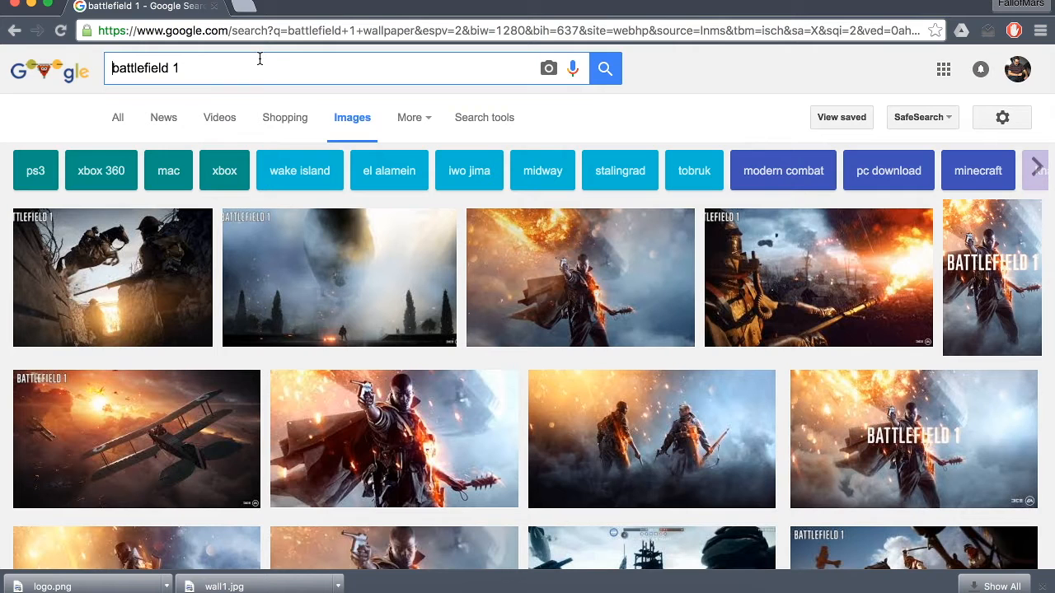
- Change the image search query back to "battlefield 1 wallpaper" and run it
text(wa)
key(BackSpace)
key(BackSpace)
text(wallpap)
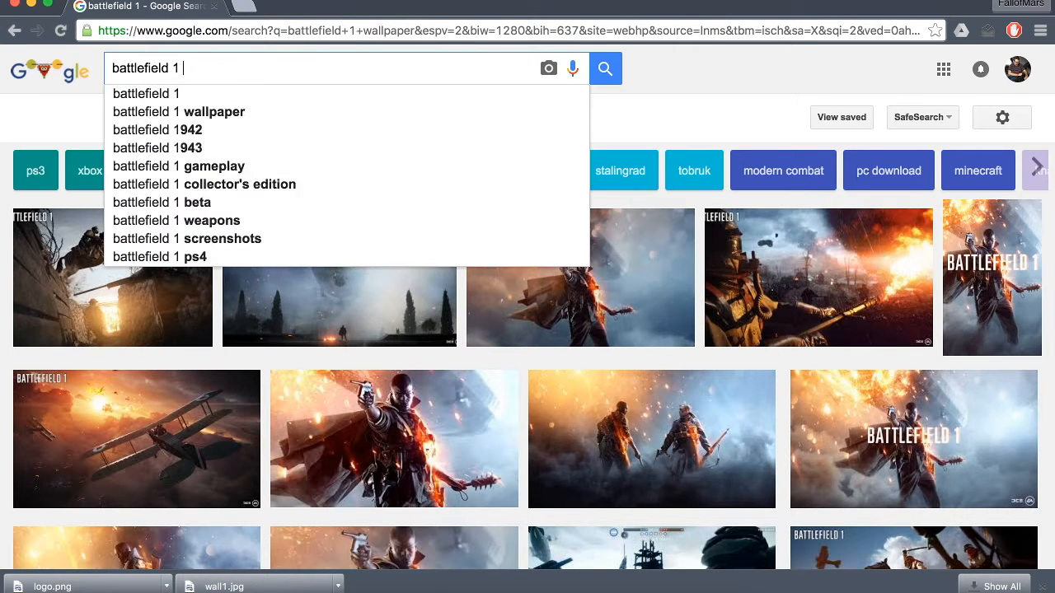
text(er)
key(Return)
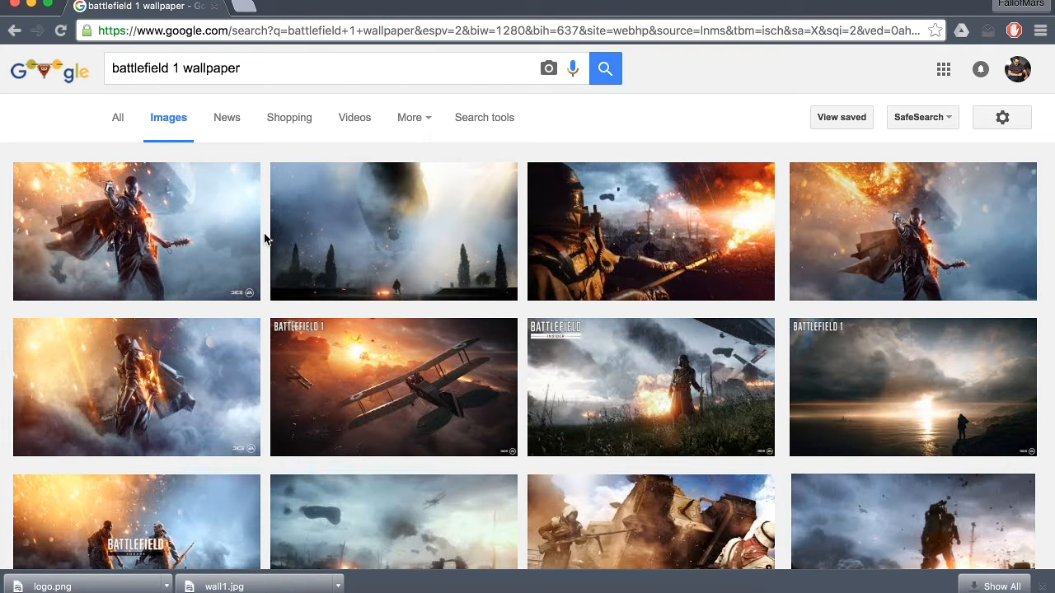
- Browse the wallpaper results and preview the 1920 × 1080 gameranx.com image of the soldier beneath the burning airship
scroll(265, 239, down, 5)
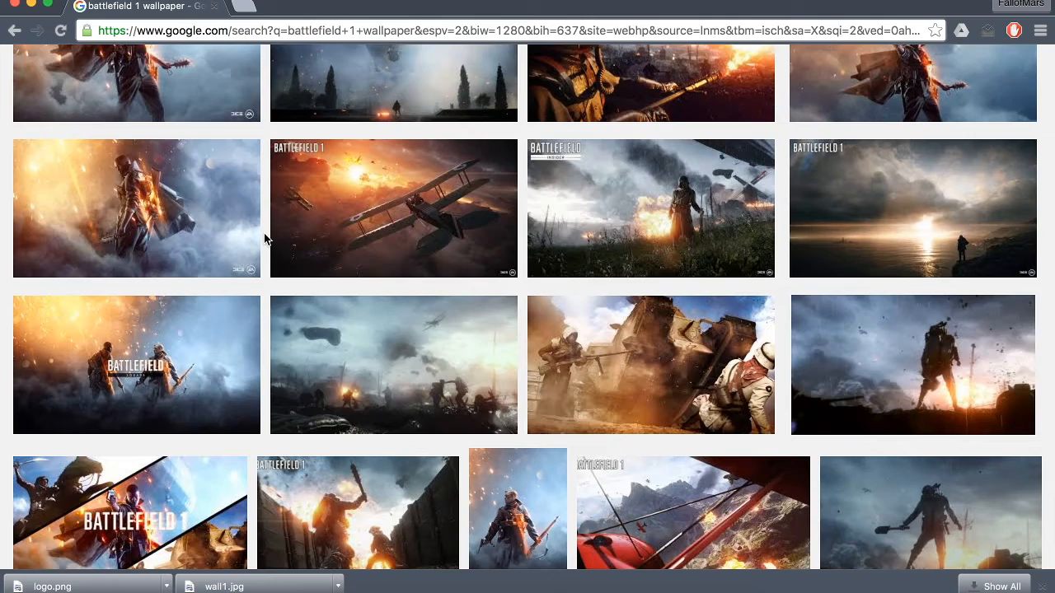
scroll(265, 239, down, 5)
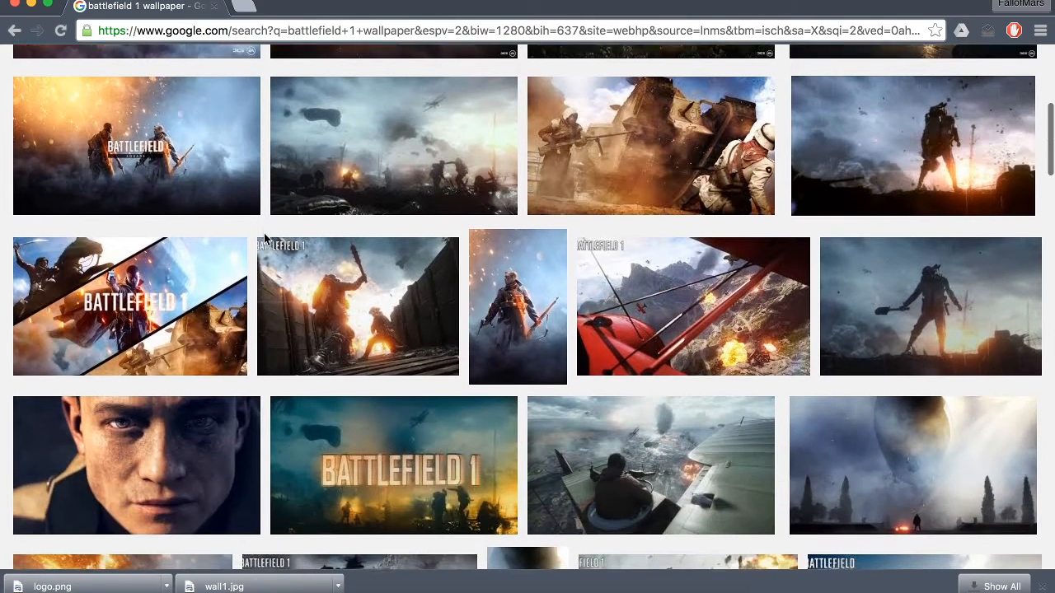
scroll(264, 239, up, 10)
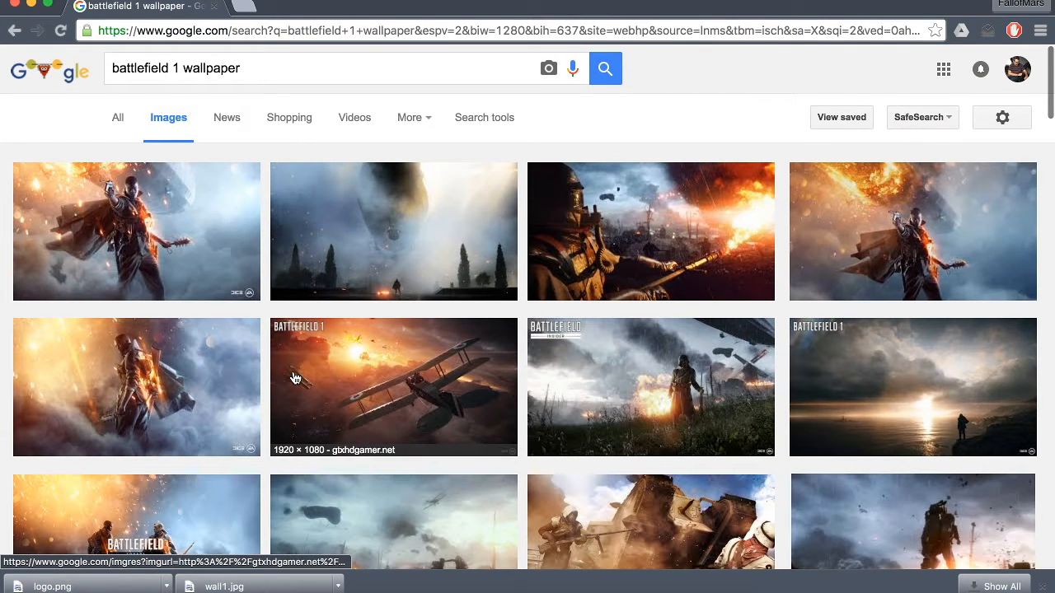
scroll(295, 377, down, 1)
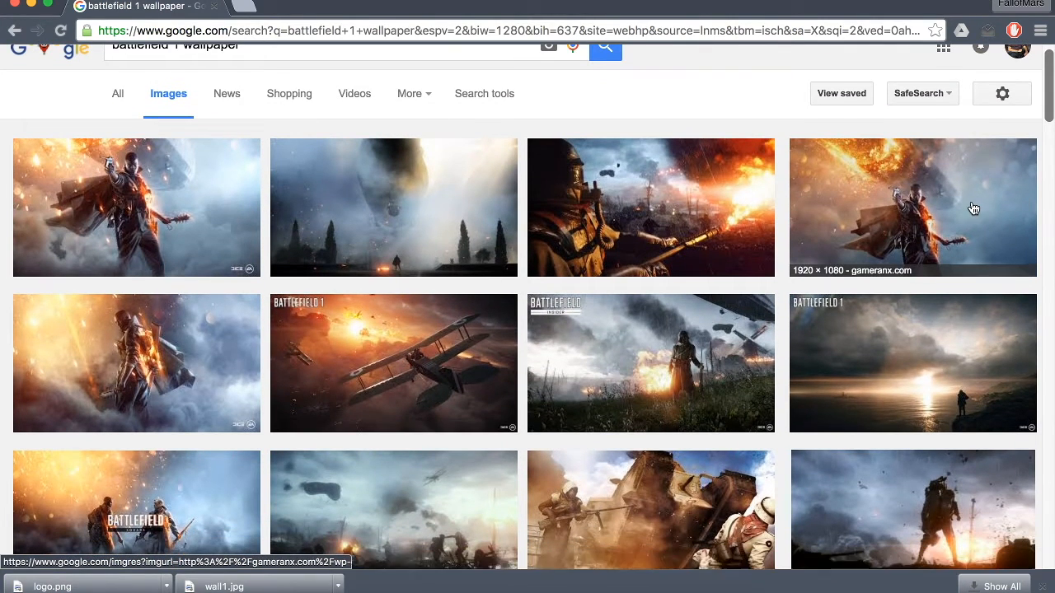
click(971, 206)
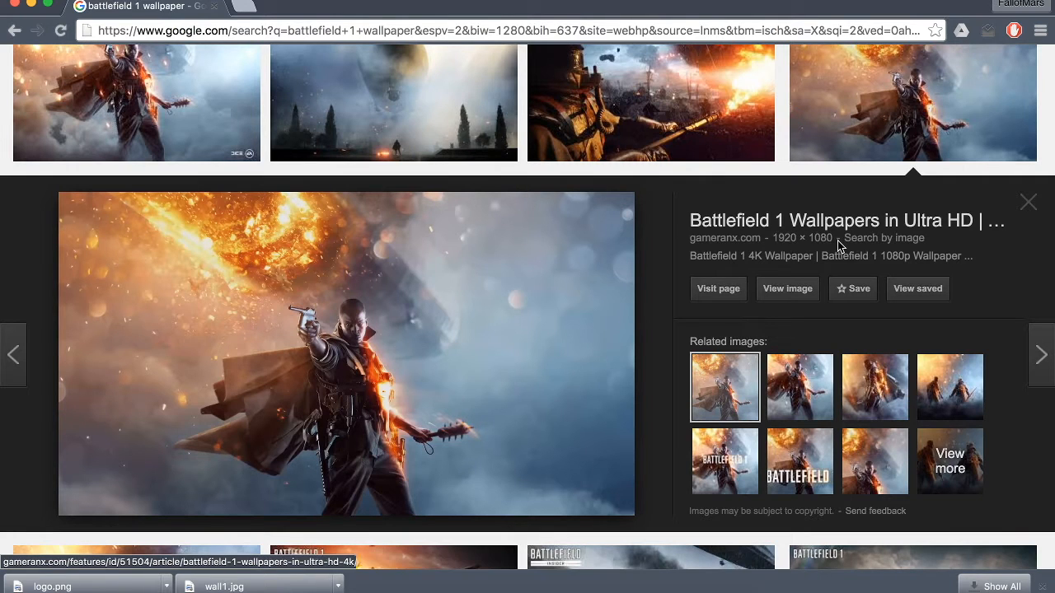
- List the other sizes of the previewed wallpaper and open the 3840 × 2160 wallpaperscraft.com version at full size
click(790, 238)
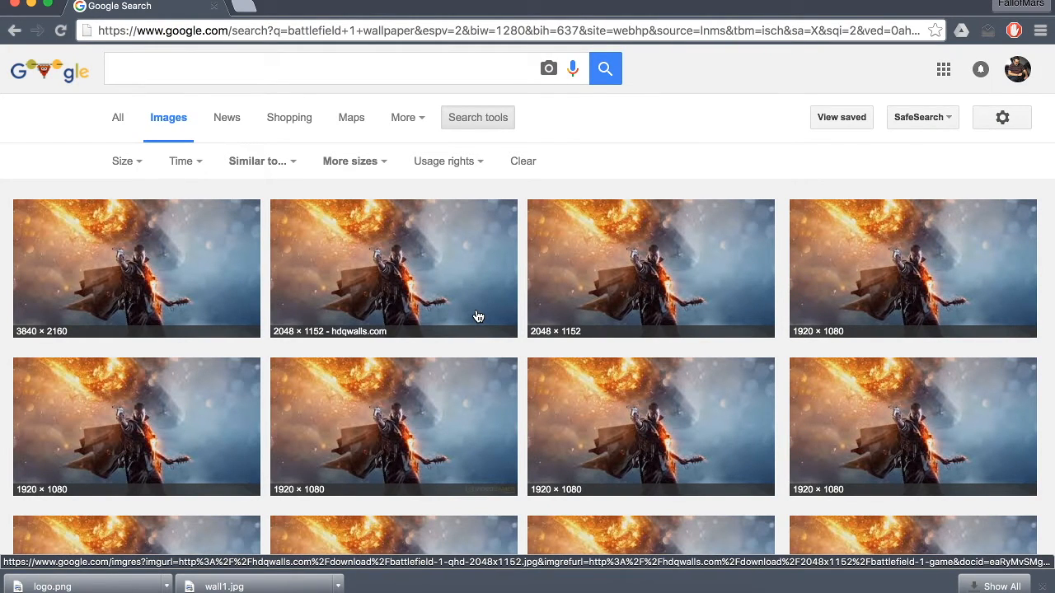
scroll(479, 317, down, 1)
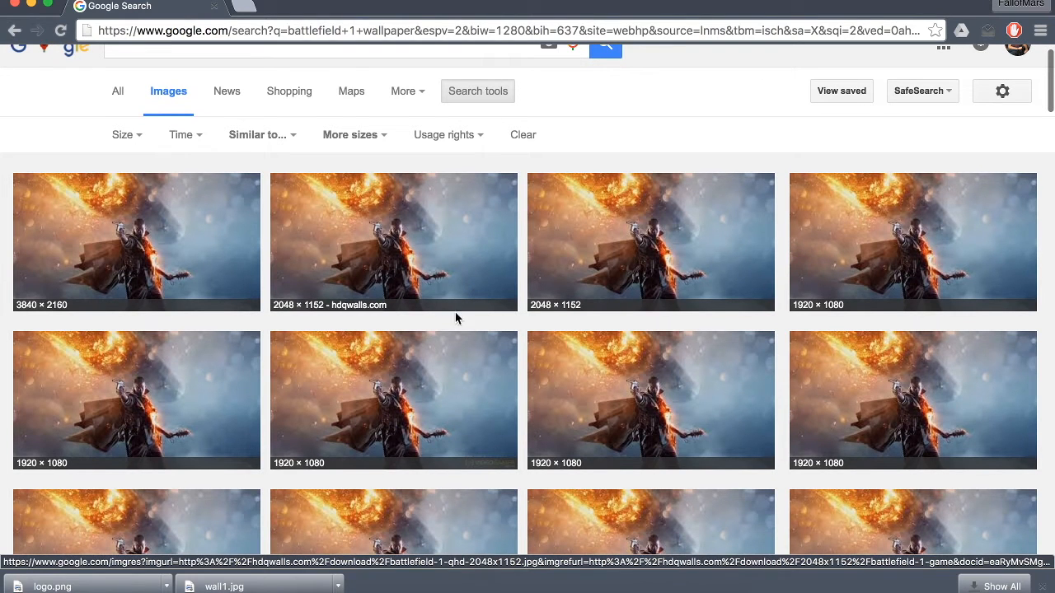
scroll(369, 328, down, 4)
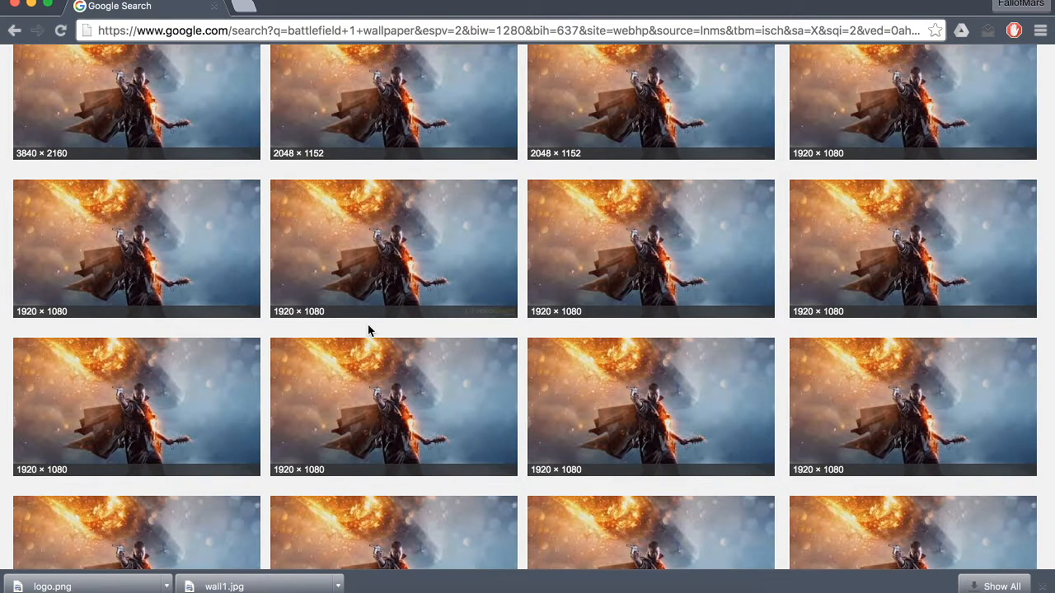
scroll(368, 324, up, 2)
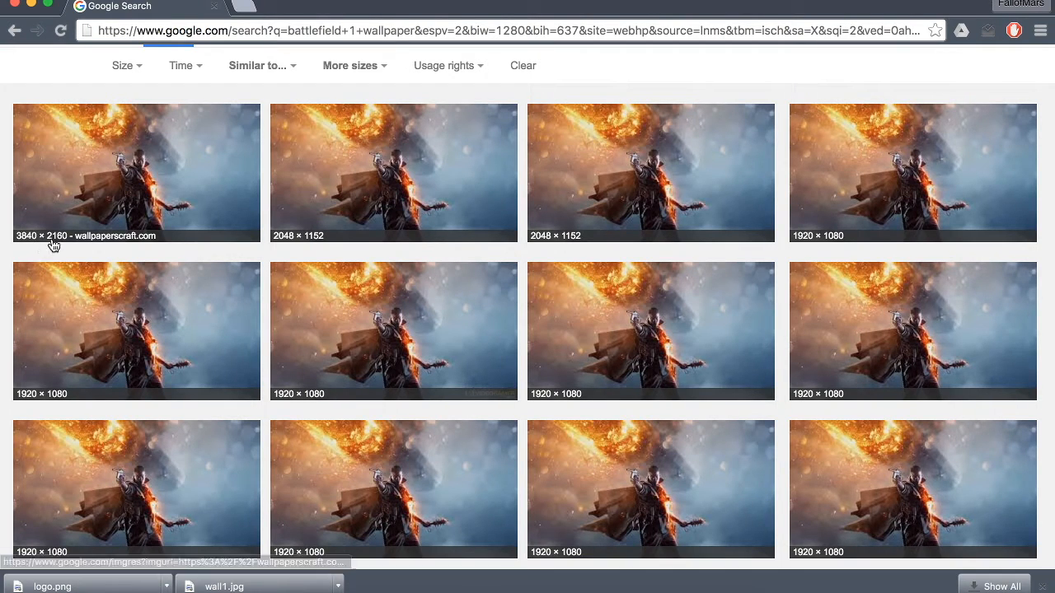
click(82, 216)
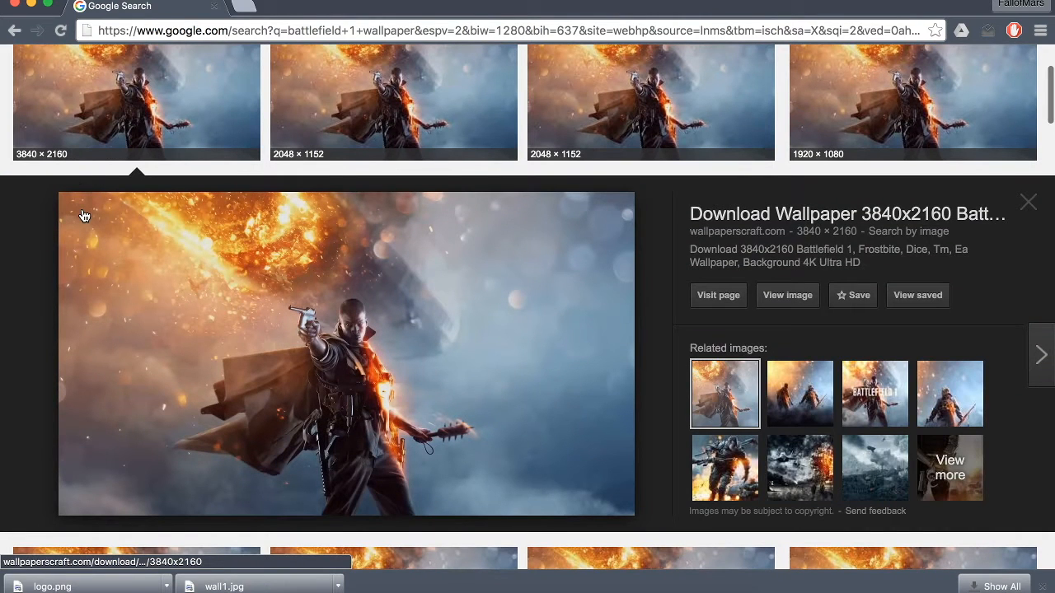
click(788, 300)
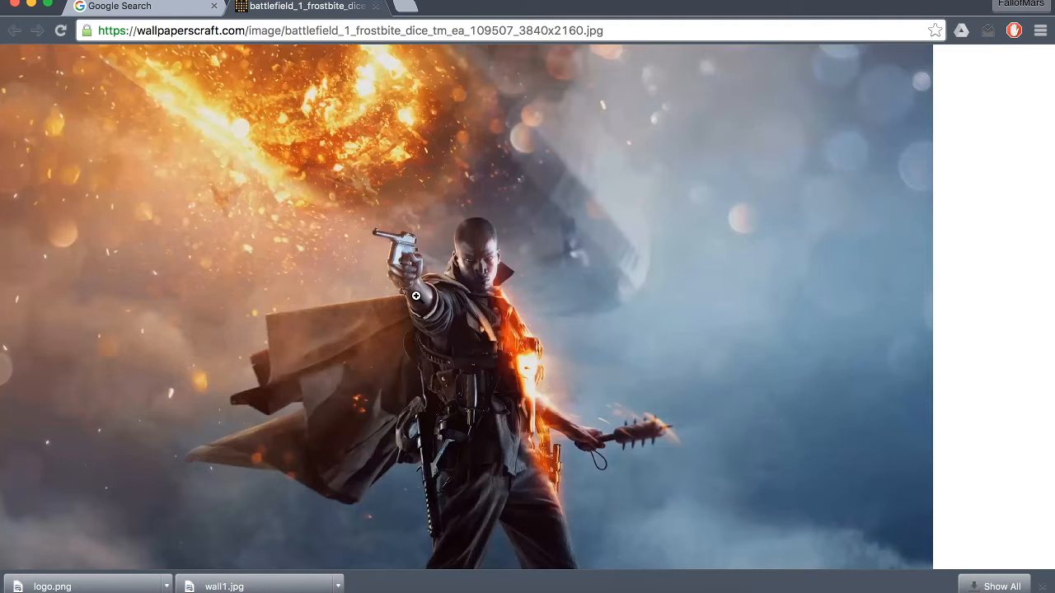
- Save the full-size wallpaper to the Desktop as wall1.jpg in JPEG format and close its tab
right_click(480, 261)
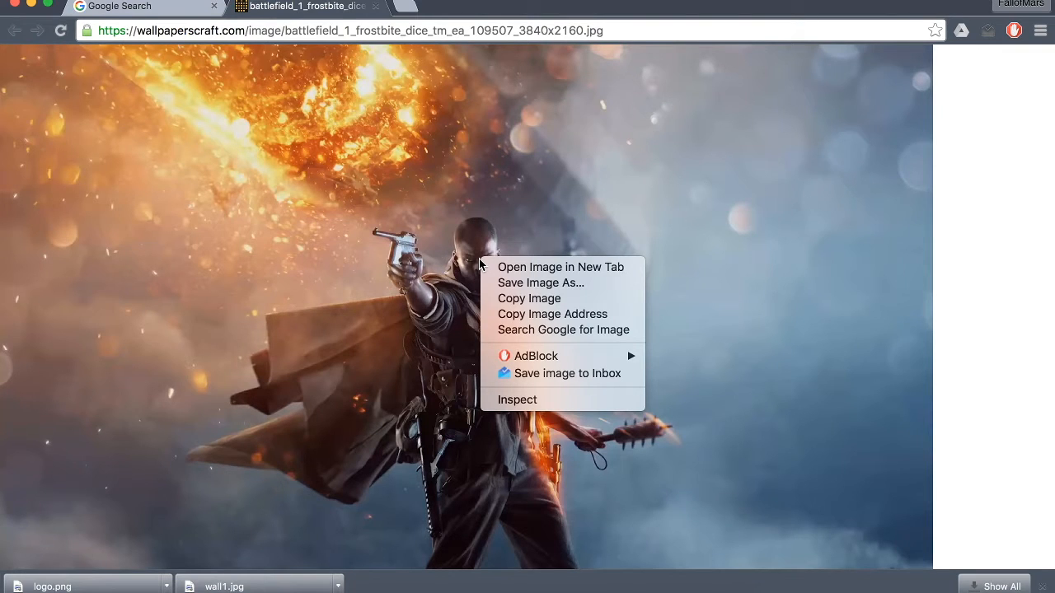
click(508, 283)
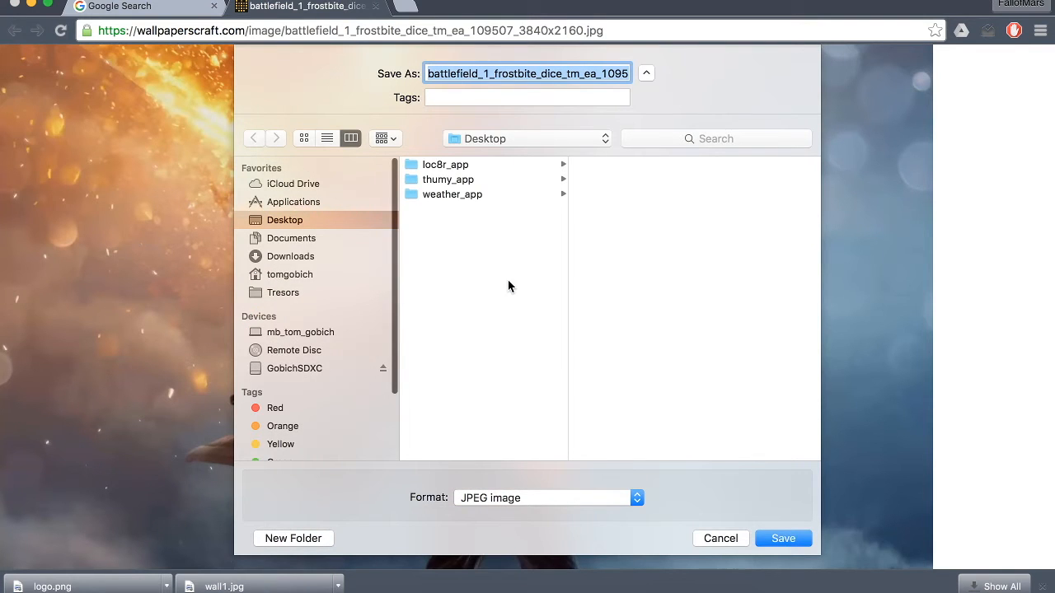
text(wall1.jpg)
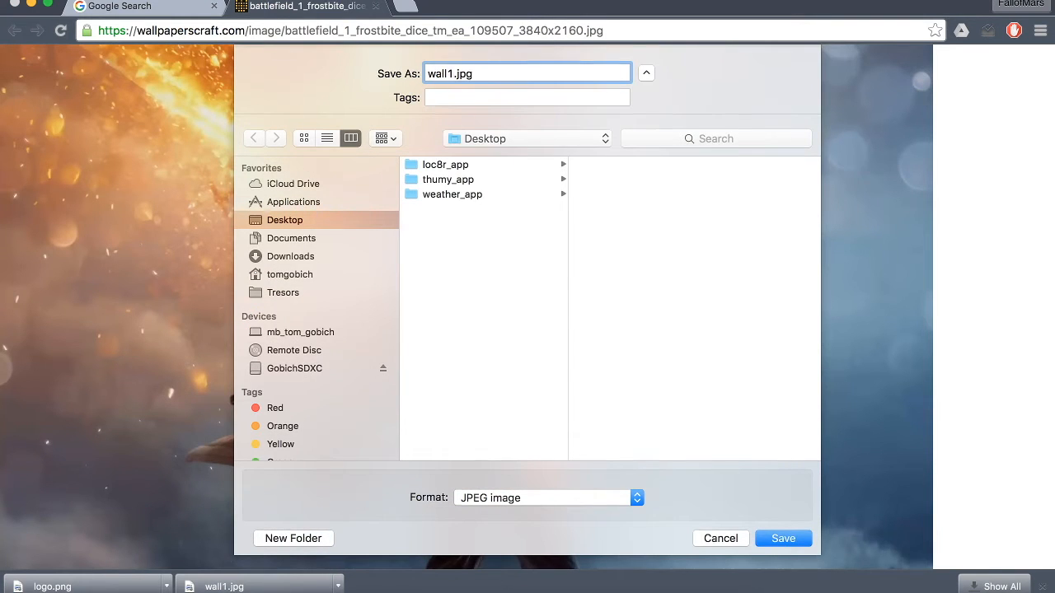
key(Return)
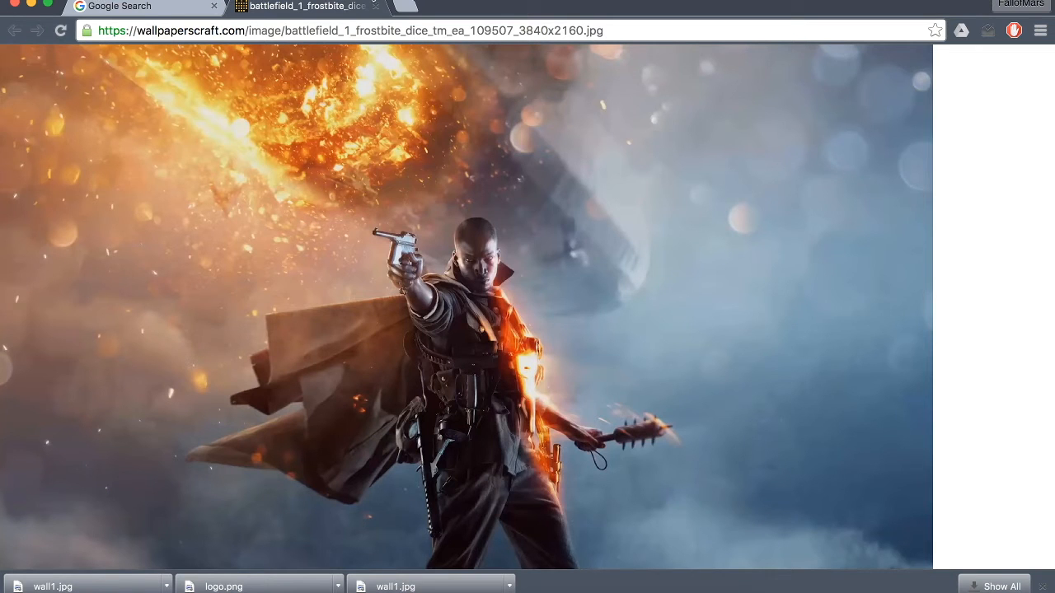
click(375, 6)
- Run a new image search for "battlefield 1 logo png"
scroll(271, 216, up, 3)
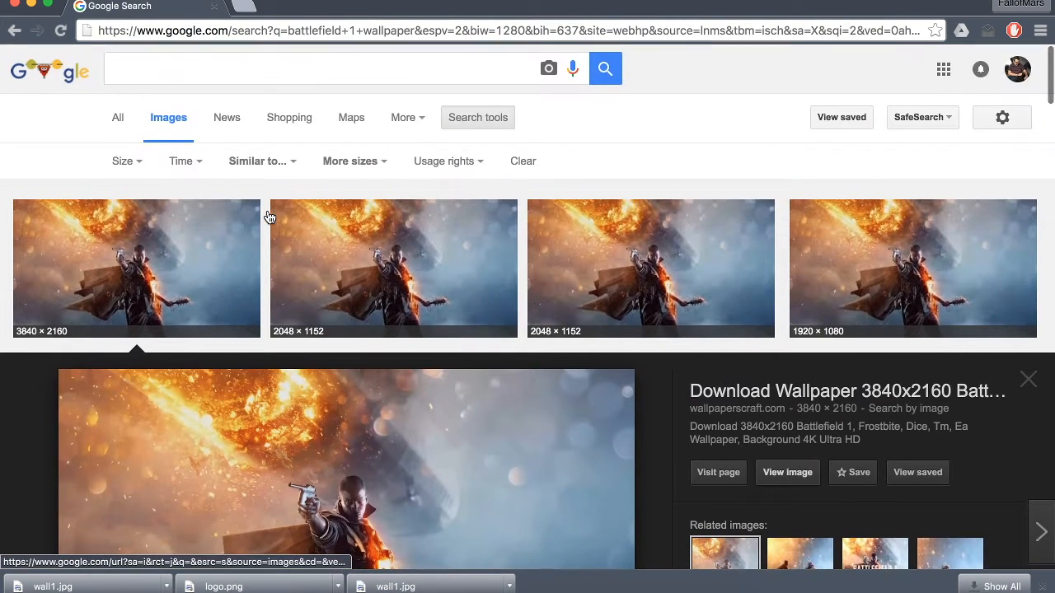
click(234, 78)
text(bat)
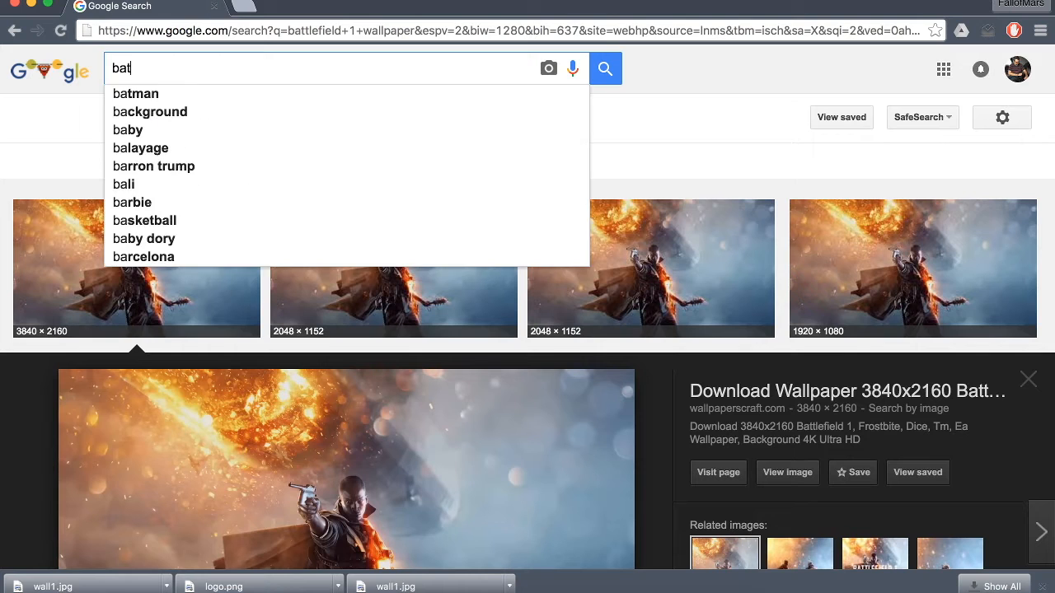
text(tlefield 1 )
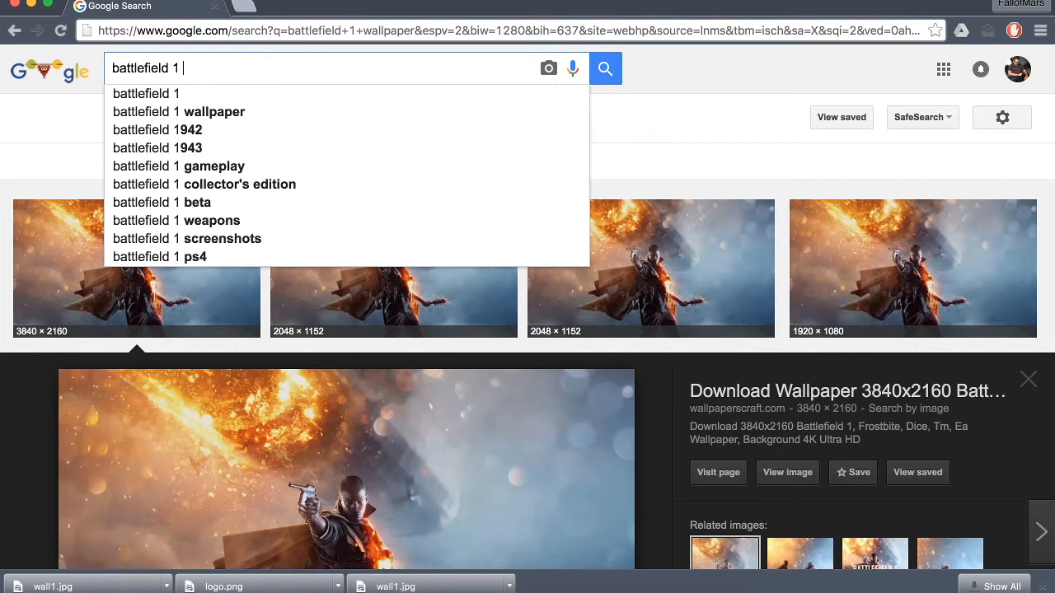
text(logo png)
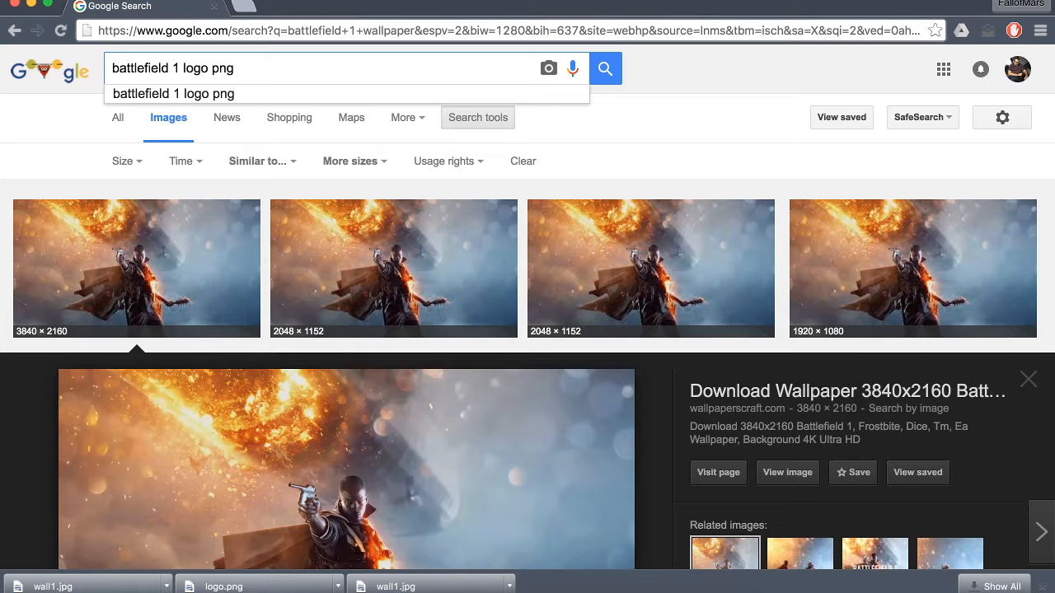
key(Return)
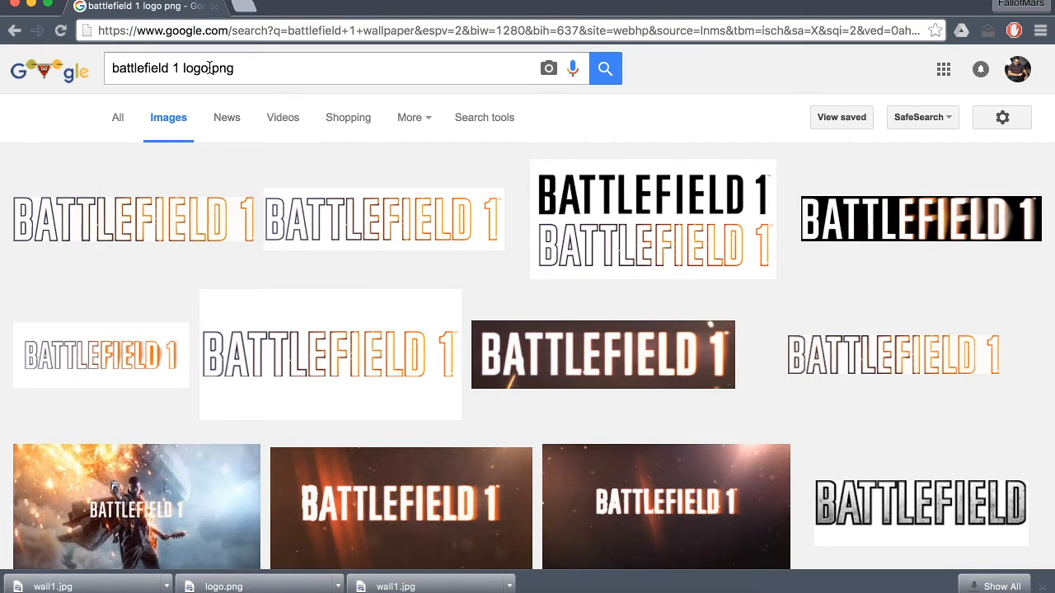
drag(209, 67, 469, 146)
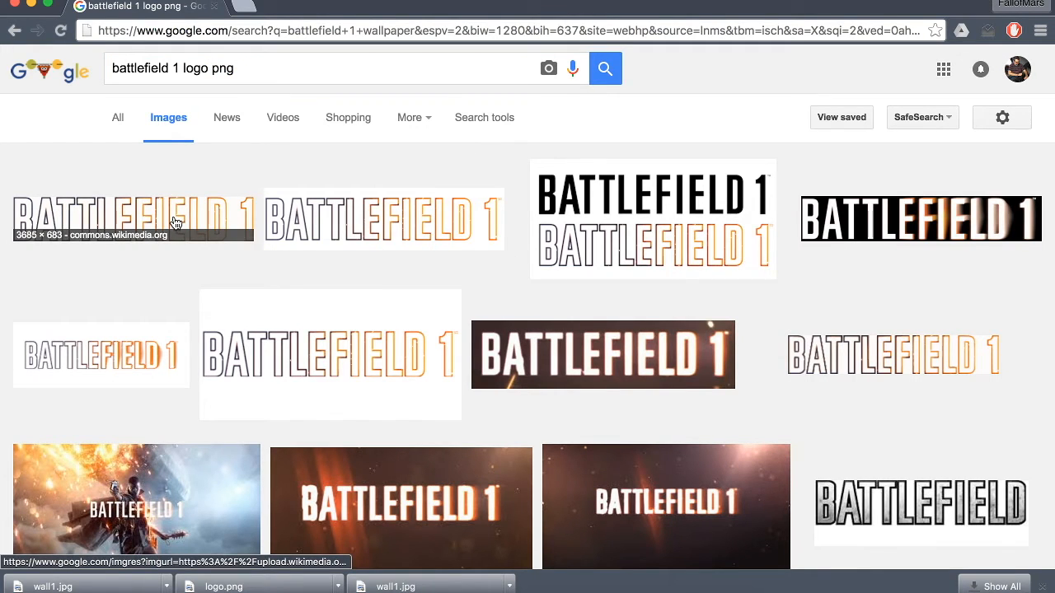
- Preview and compare several logo results, checking each one's resolution and whether its background is transparent
click(604, 222)
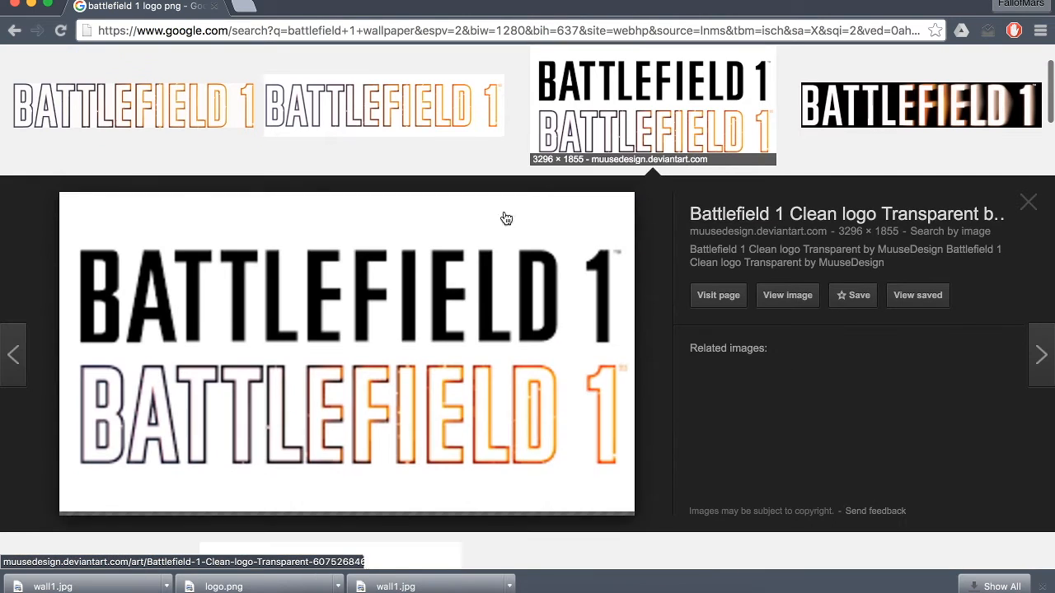
scroll(283, 339, down, 1)
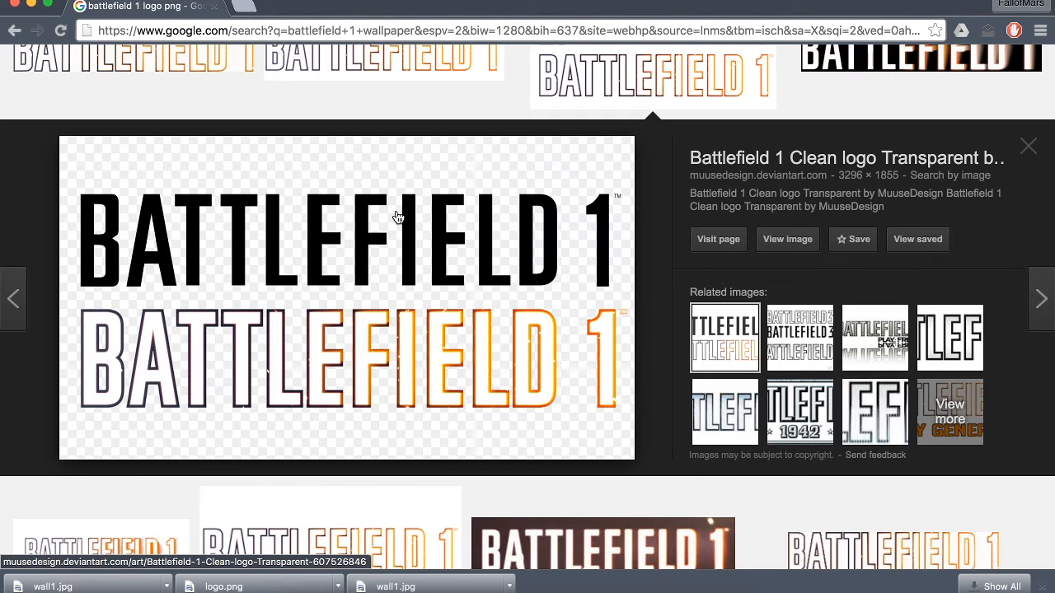
scroll(429, 210, down, 4)
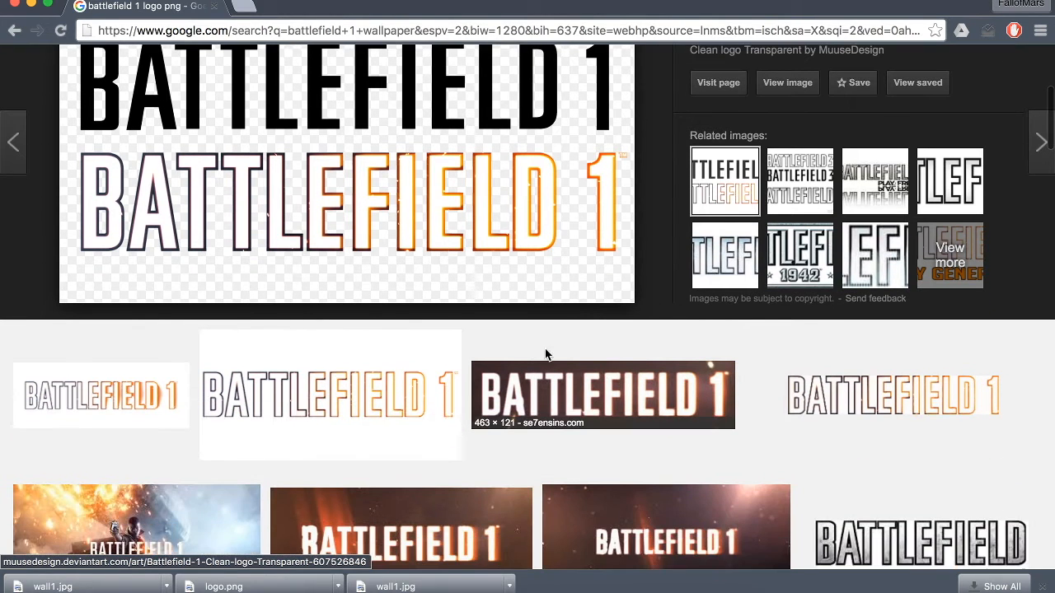
click(575, 375)
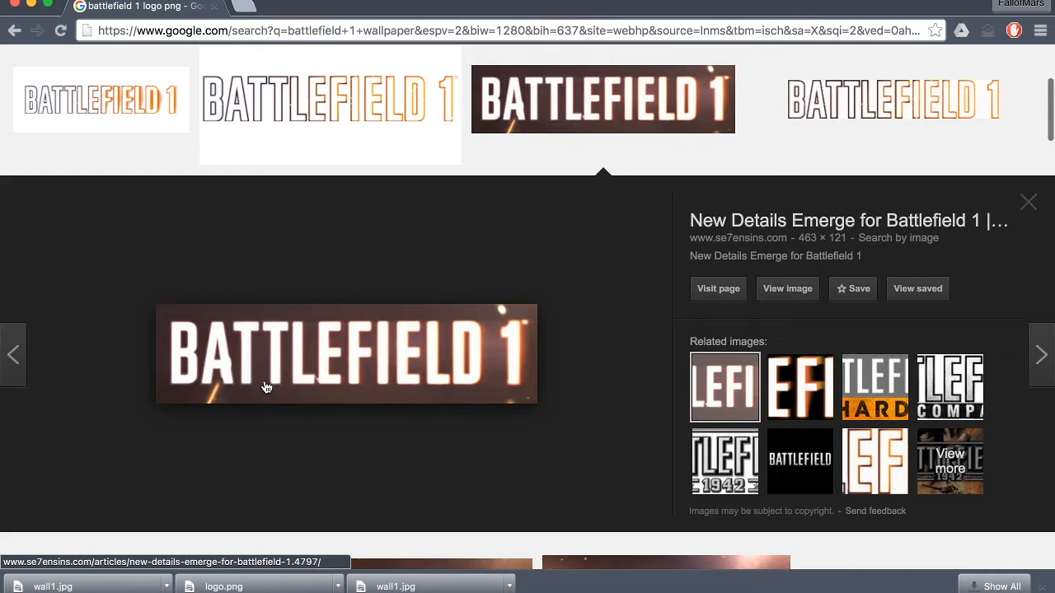
click(333, 126)
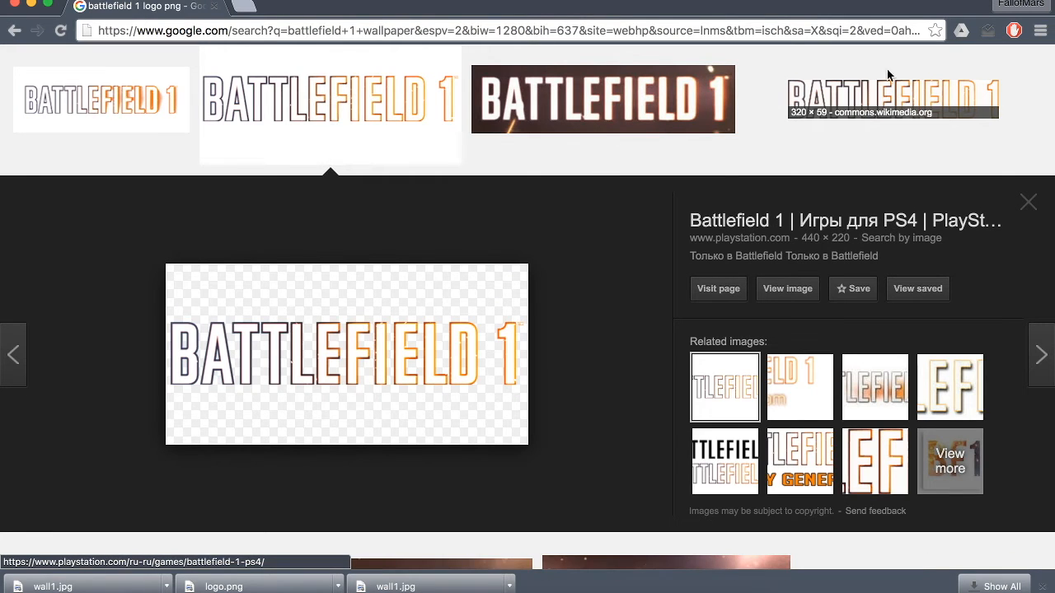
click(912, 81)
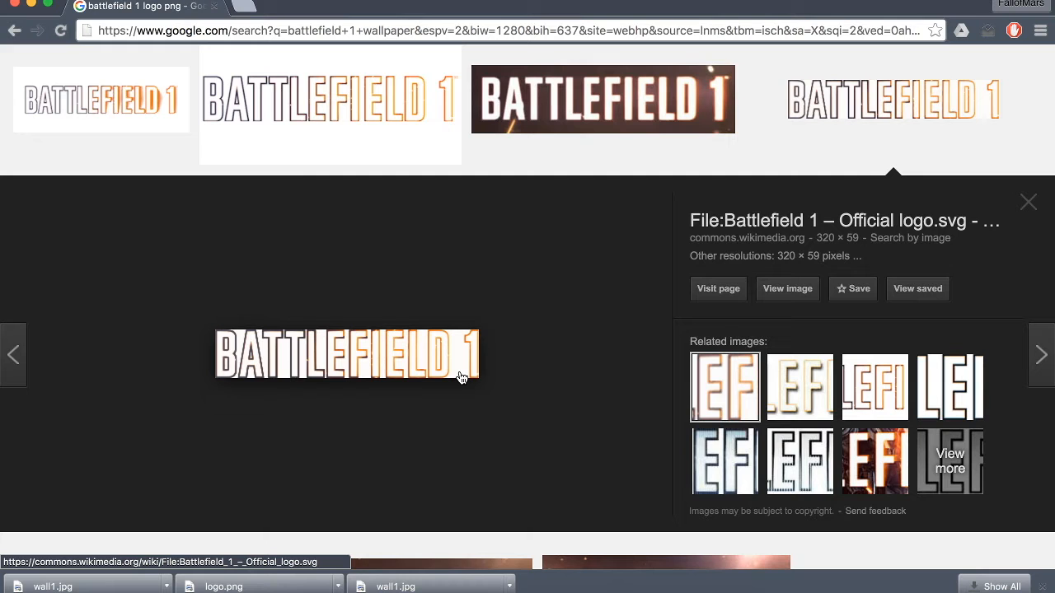
scroll(461, 378, up, 3)
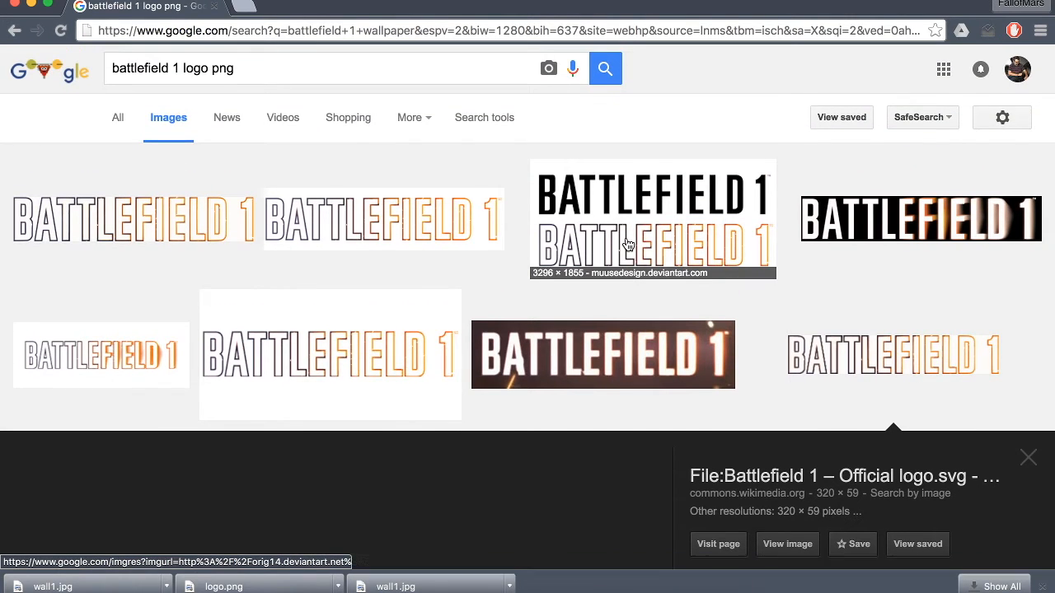
- Open the 3296 × 1855 muusedesign.deviantart.com logo at full size and save it to the Desktop as logo.png
click(626, 245)
click(784, 292)
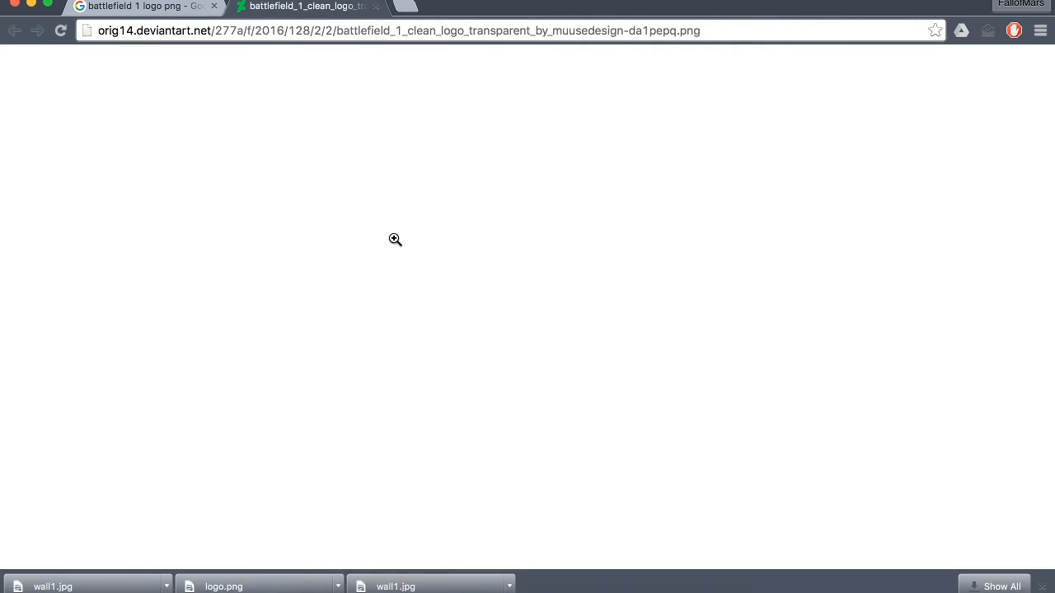
right_click(393, 239)
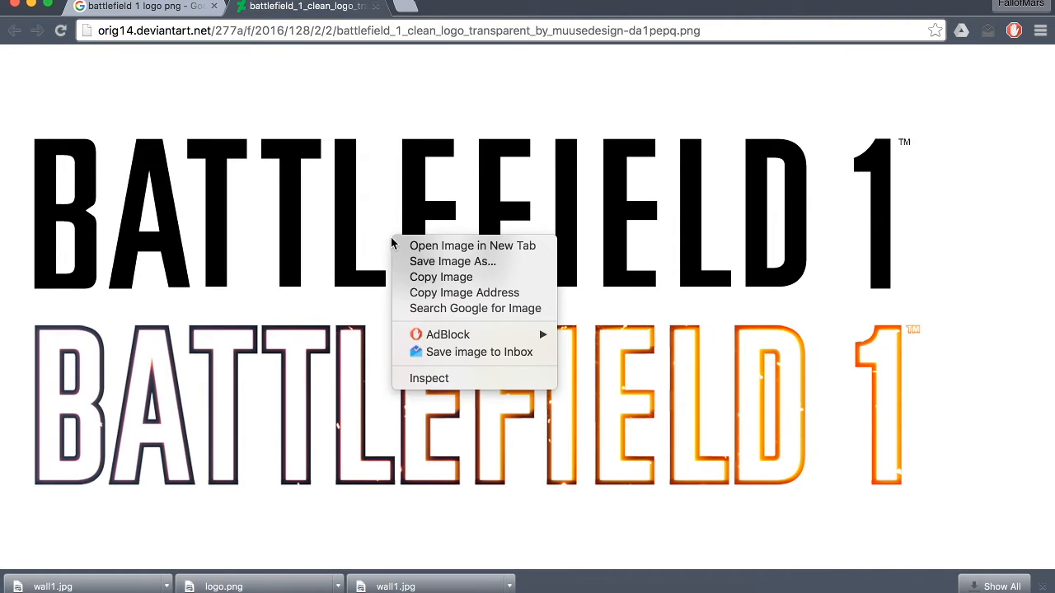
click(440, 261)
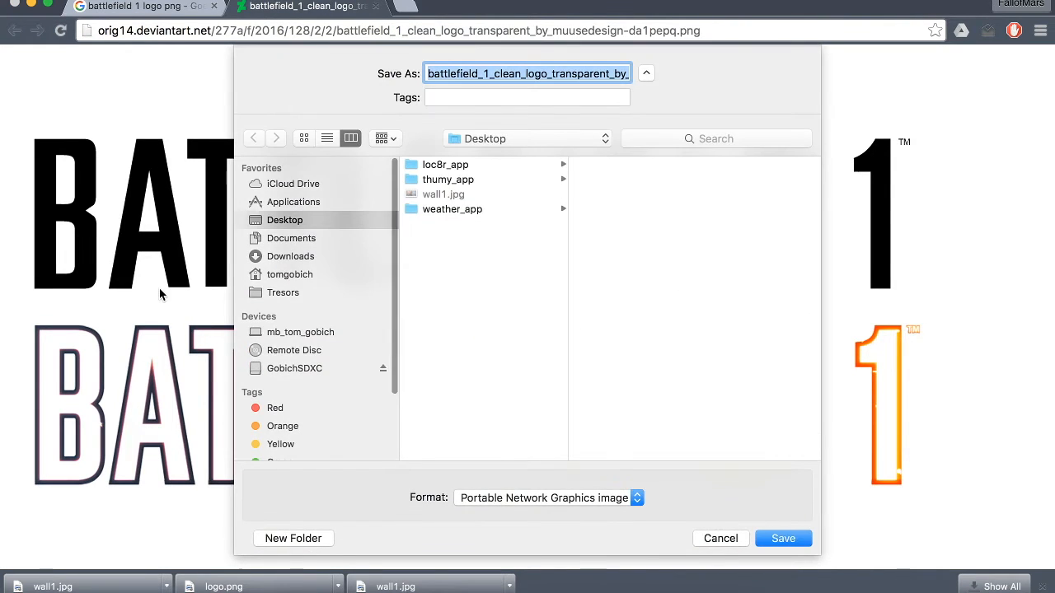
text(lgoo)
key(BackSpace)
key(BackSpace)
key(BackSpace)
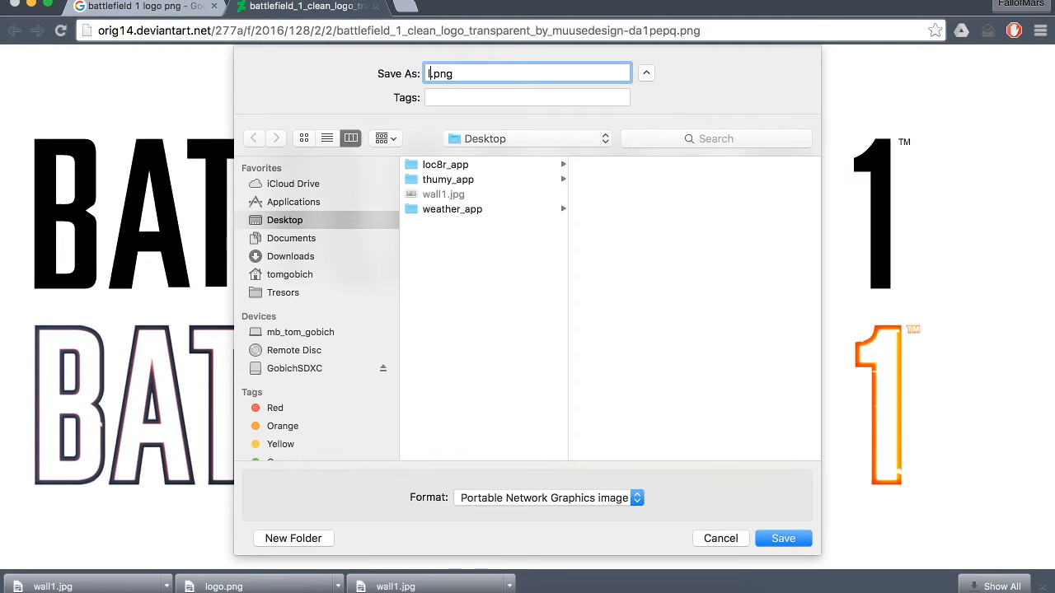
text(go)
key(BackSpace)
key(BackSpace)
text(ogo)
key(Return)
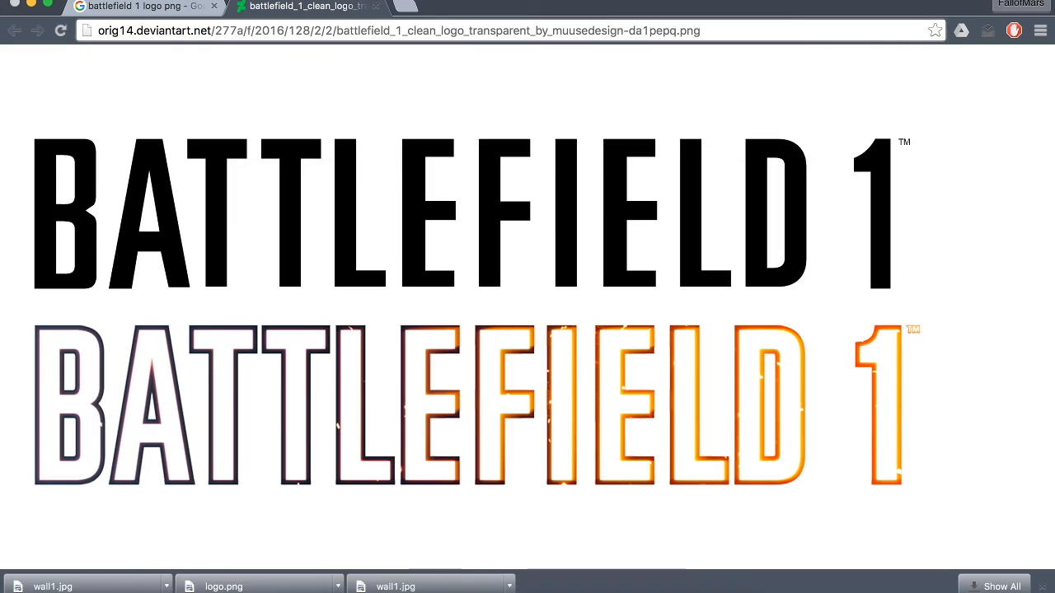
- Switch to Adobe Photoshop CS6 and create a 1280 × 720 pixel RGB document at 72 pixels/inch with a white background
click(31, 5)
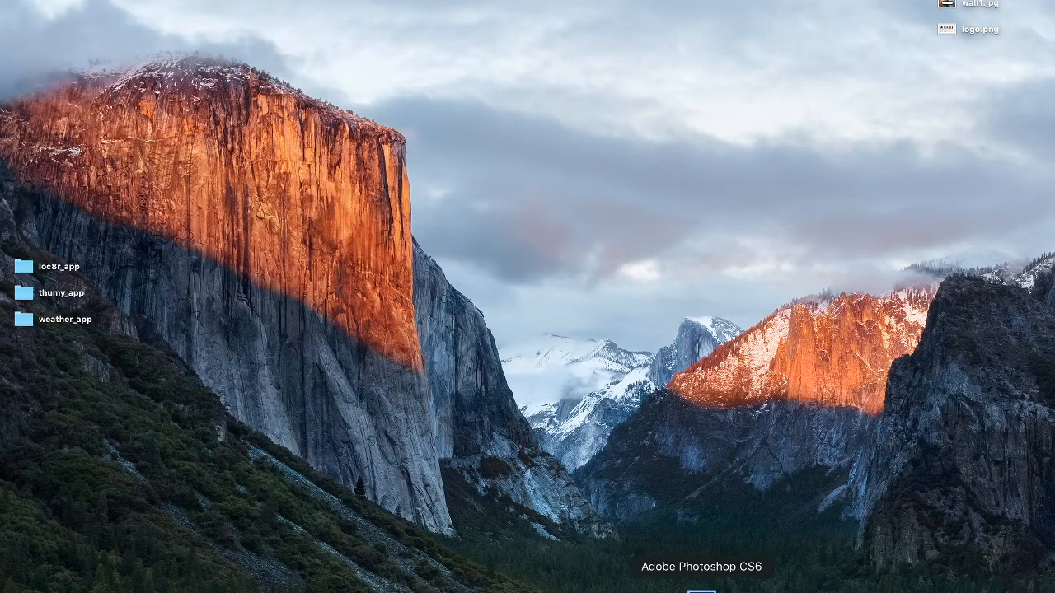
click(701, 589)
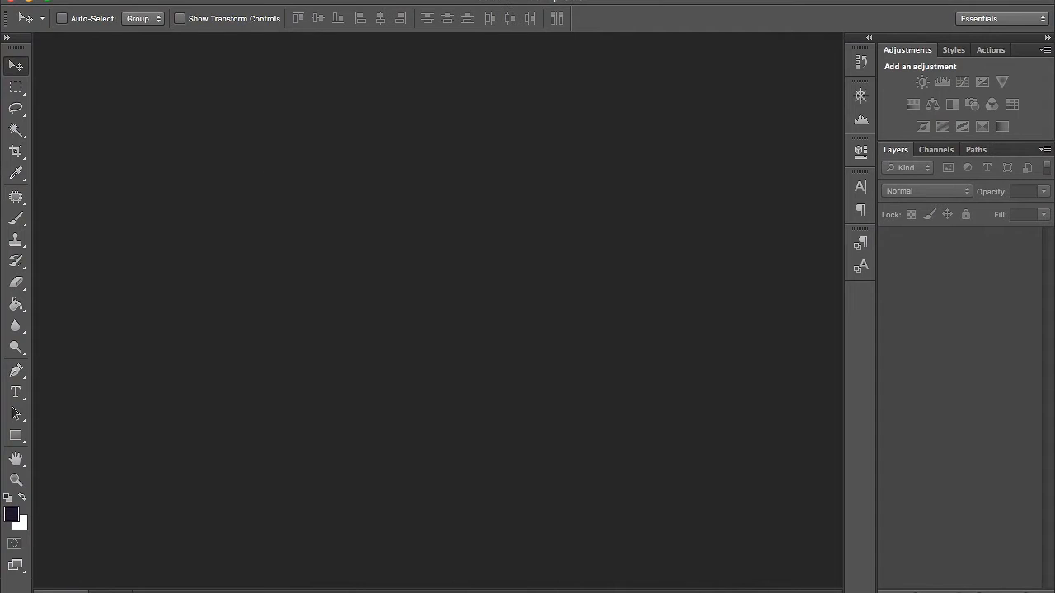
click(129, 1)
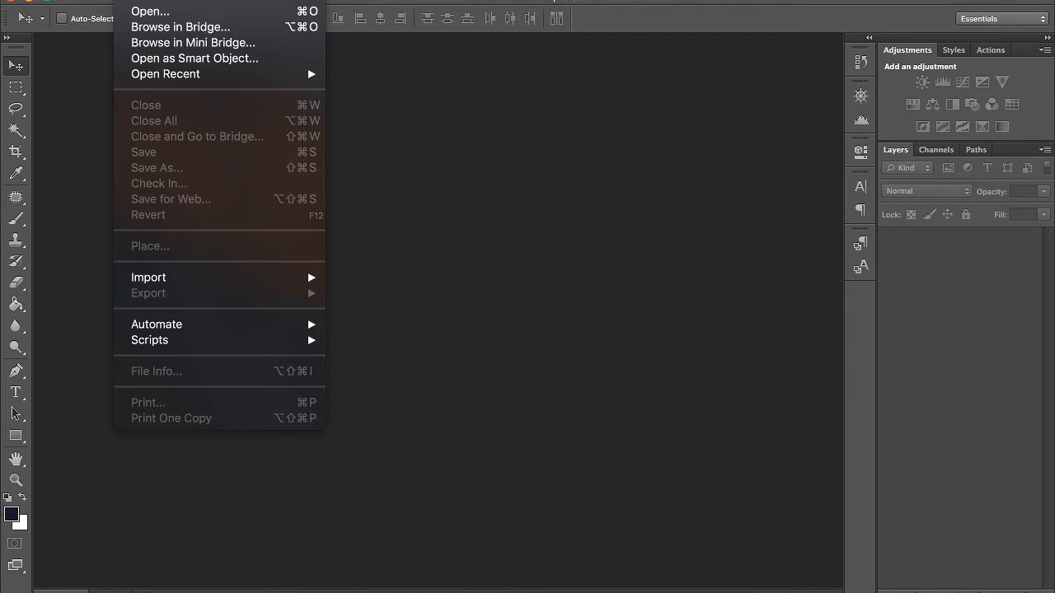
click(142, 3)
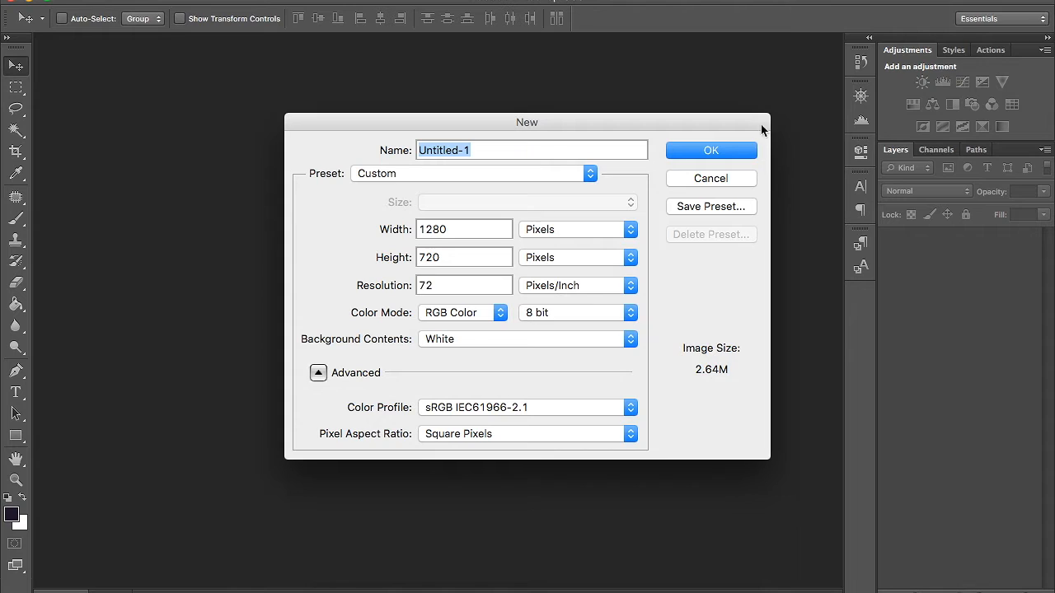
click(593, 342)
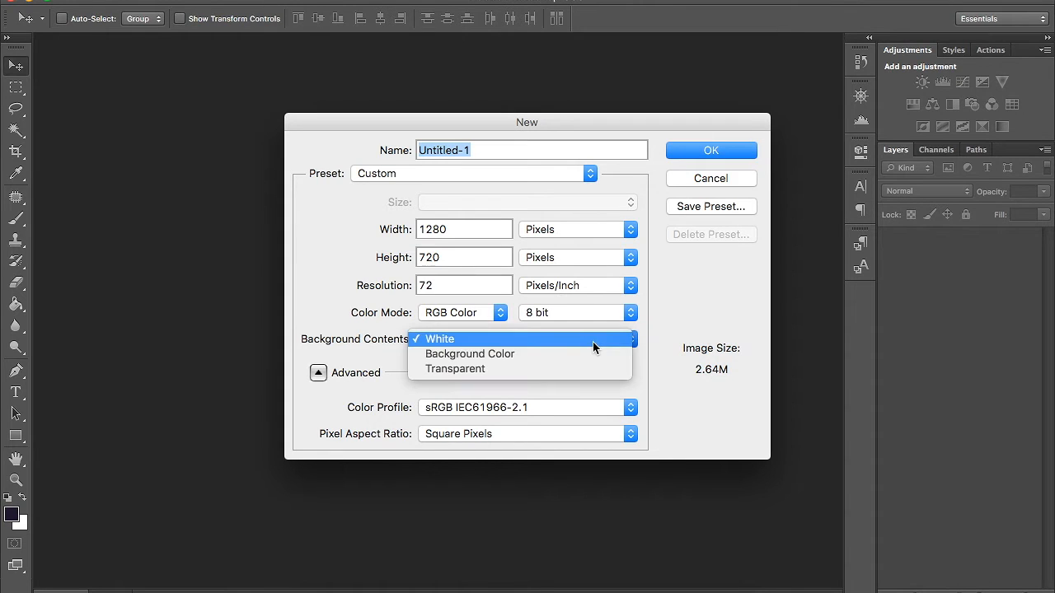
click(655, 330)
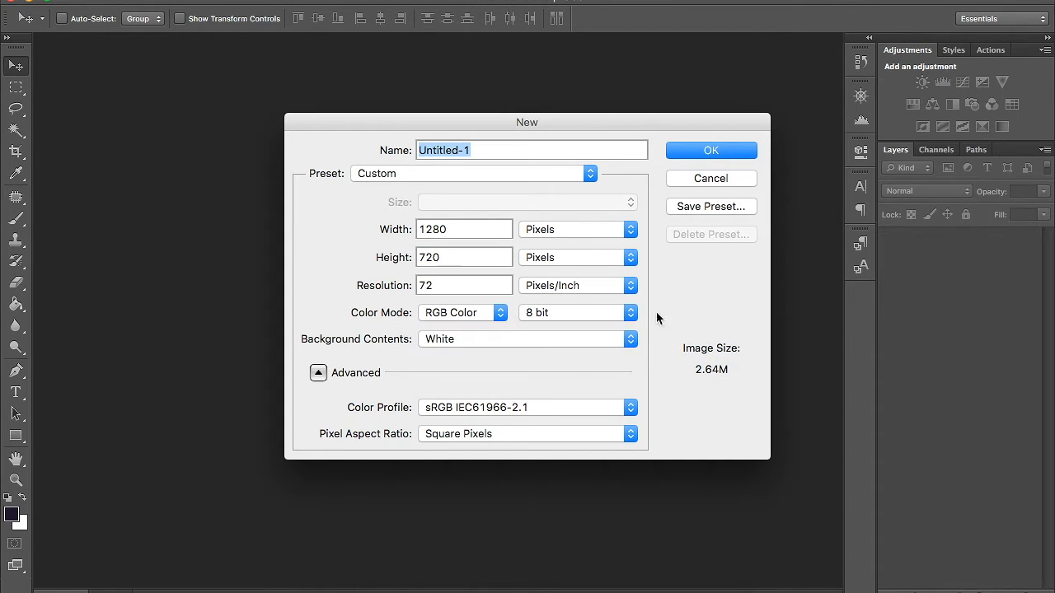
click(713, 150)
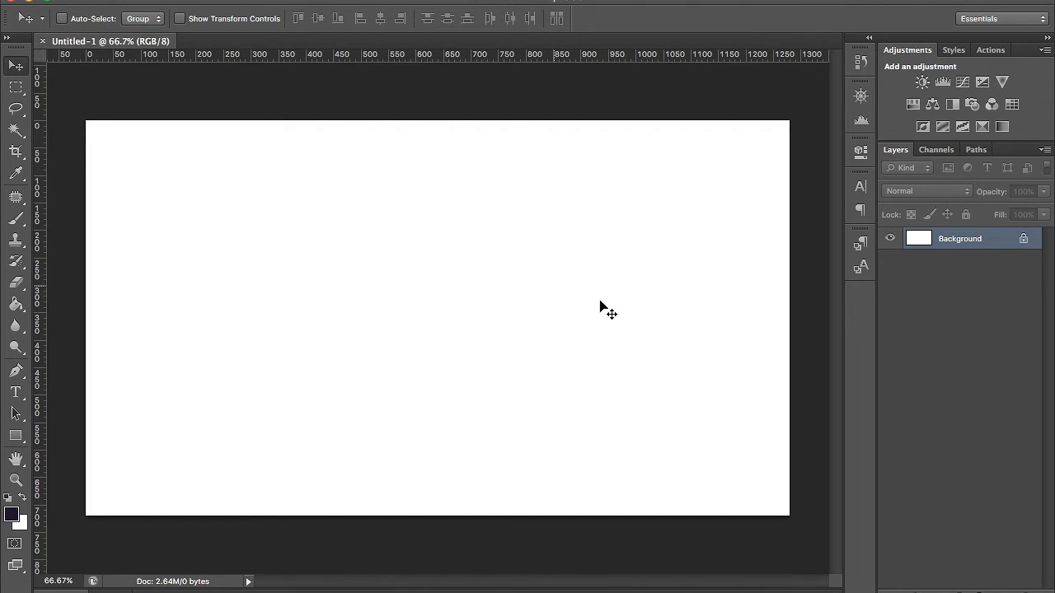
- Convert the locked Background into the regular layer Layer 0, and select and deselect its contents
double_click(995, 246)
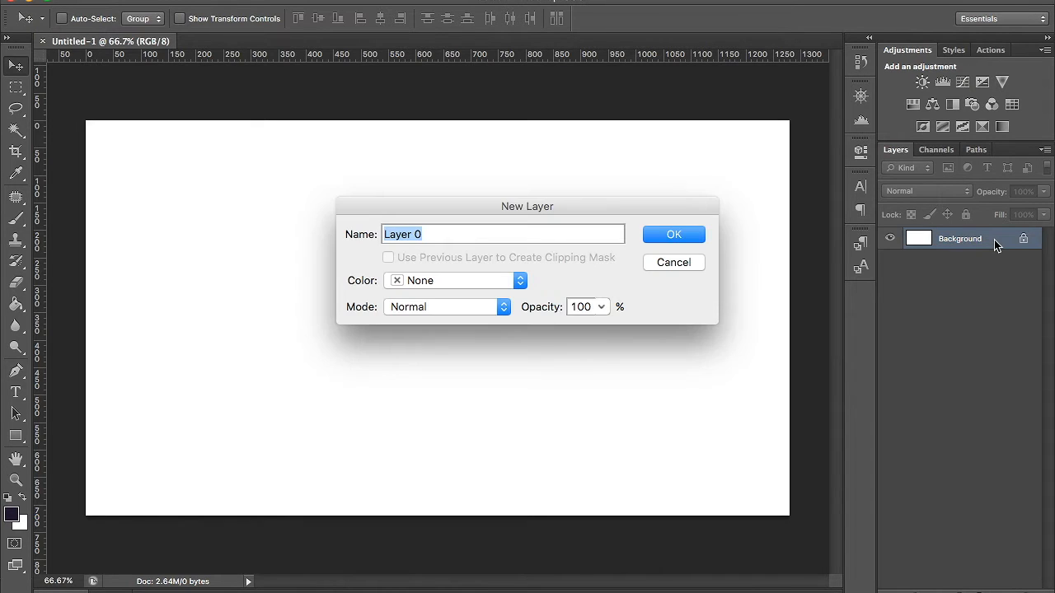
click(674, 235)
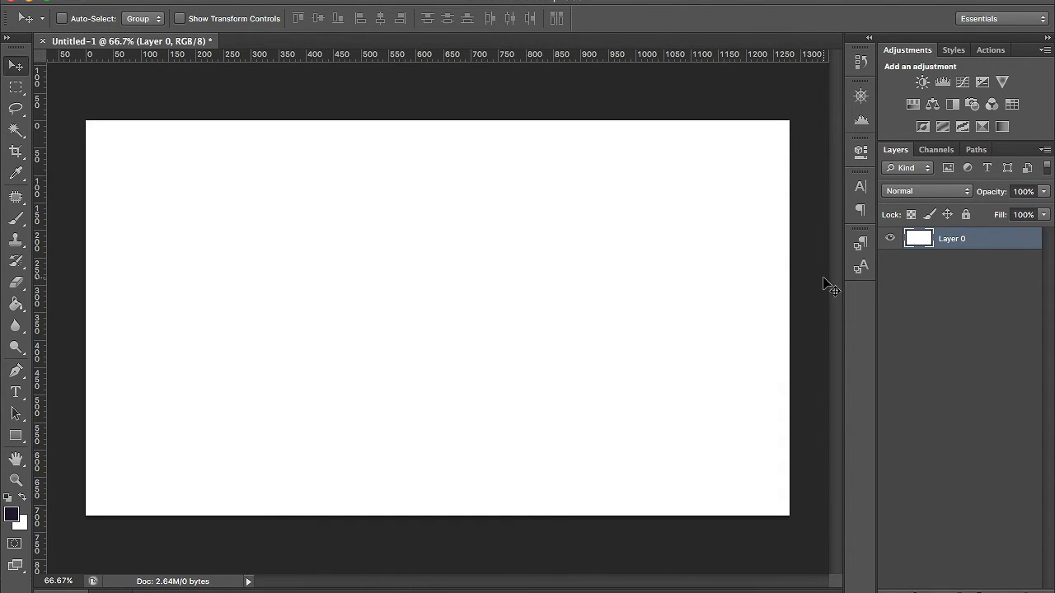
super+click(913, 240)
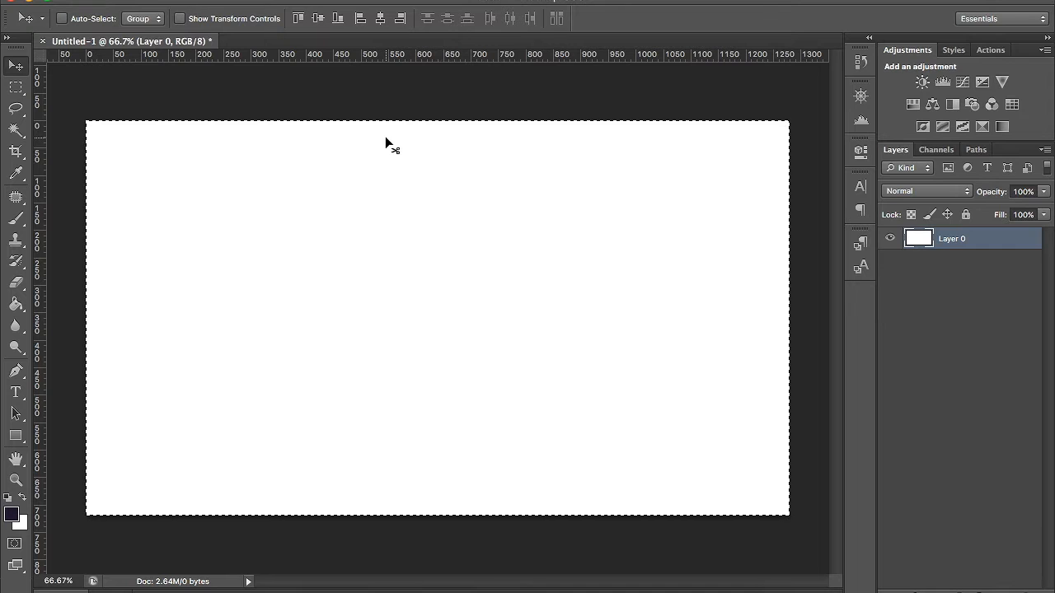
key(super+d)
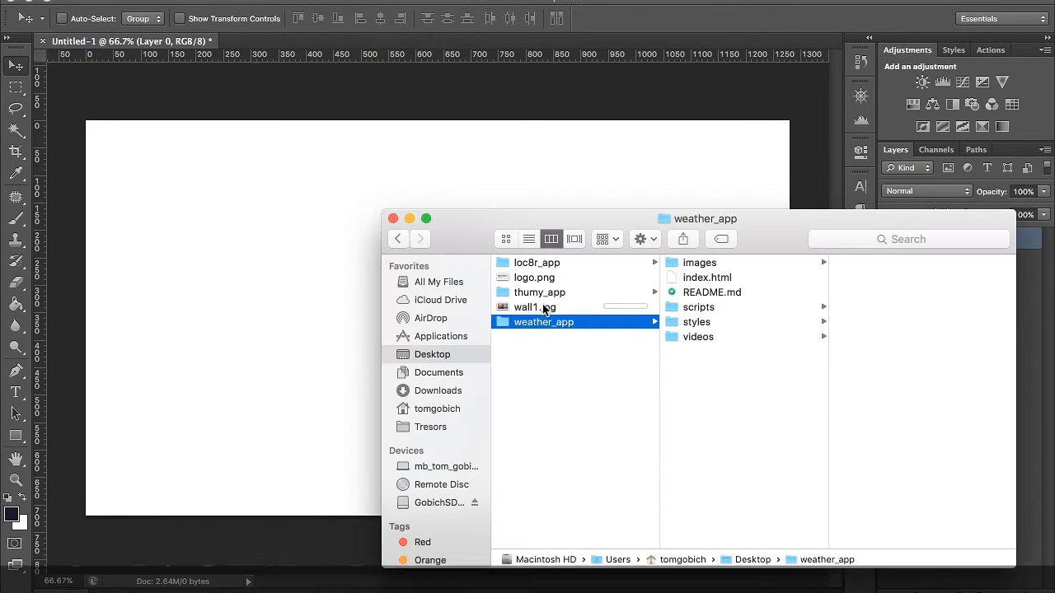
- Place wall1.jpg from the Desktop onto the document's canvas
click(522, 309)
click(521, 309)
drag(520, 310, 279, 225)
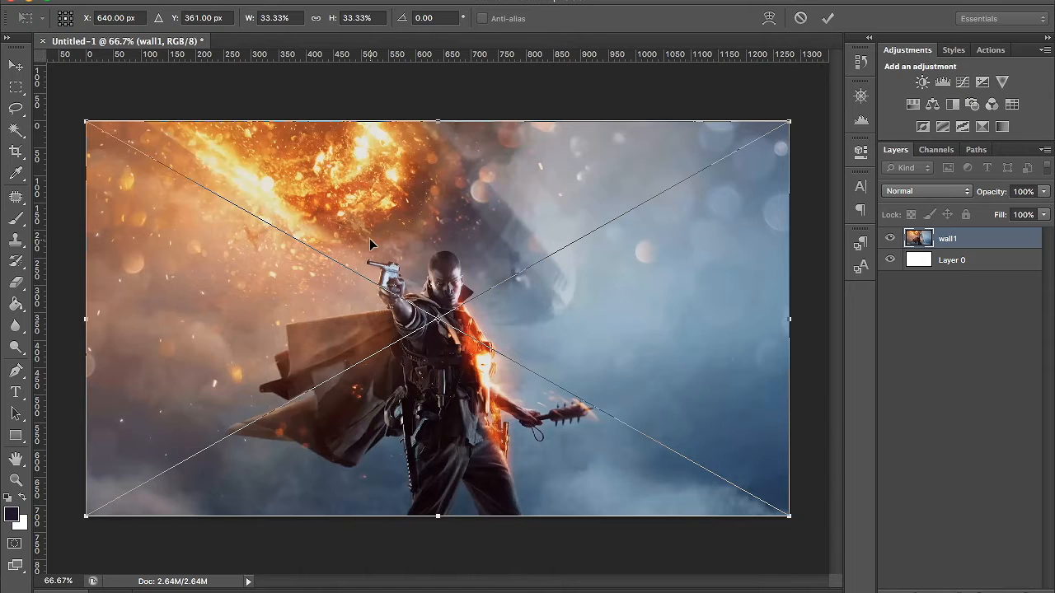
- Nudge the placed wallpaper one pixel up and back down at the canvas's upper edge, and cancel its placement
key(super+plus)
key(super+plus)
key(super+plus)
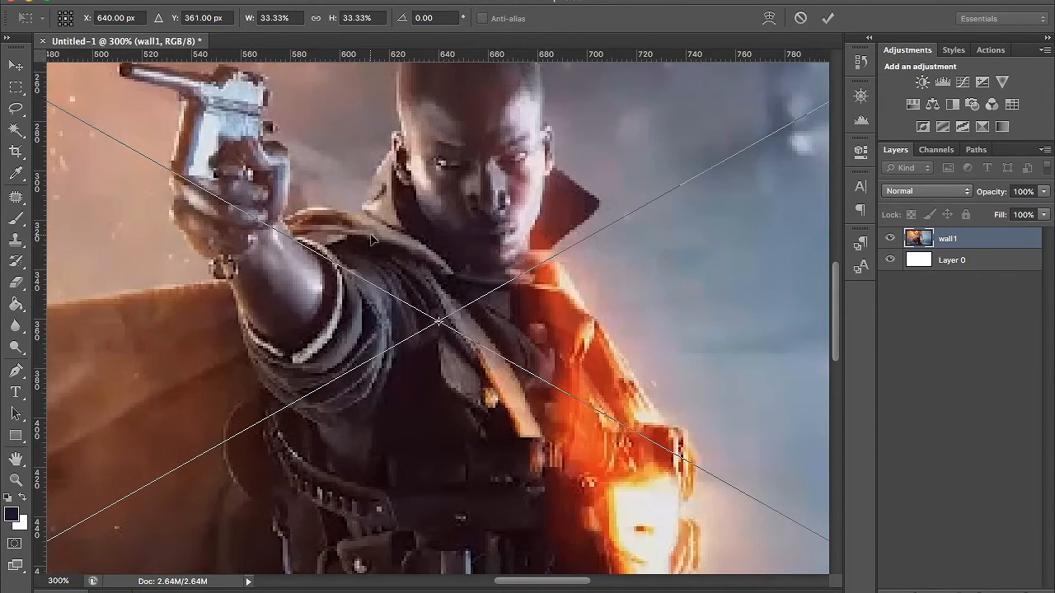
scroll(371, 197, up, 12)
scroll(371, 202, down, 10)
scroll(371, 202, up, 5)
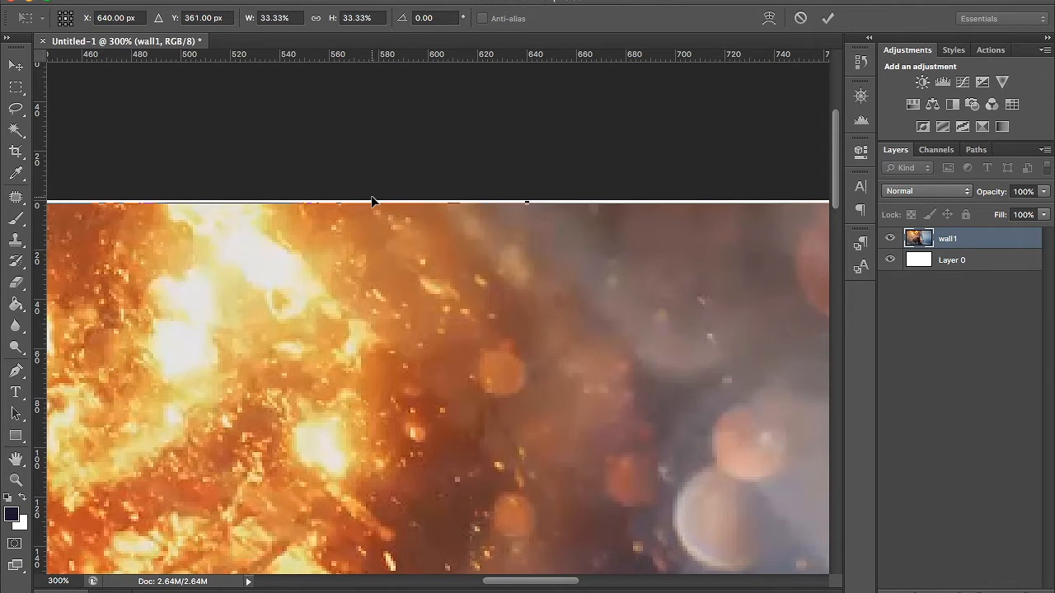
key(Up)
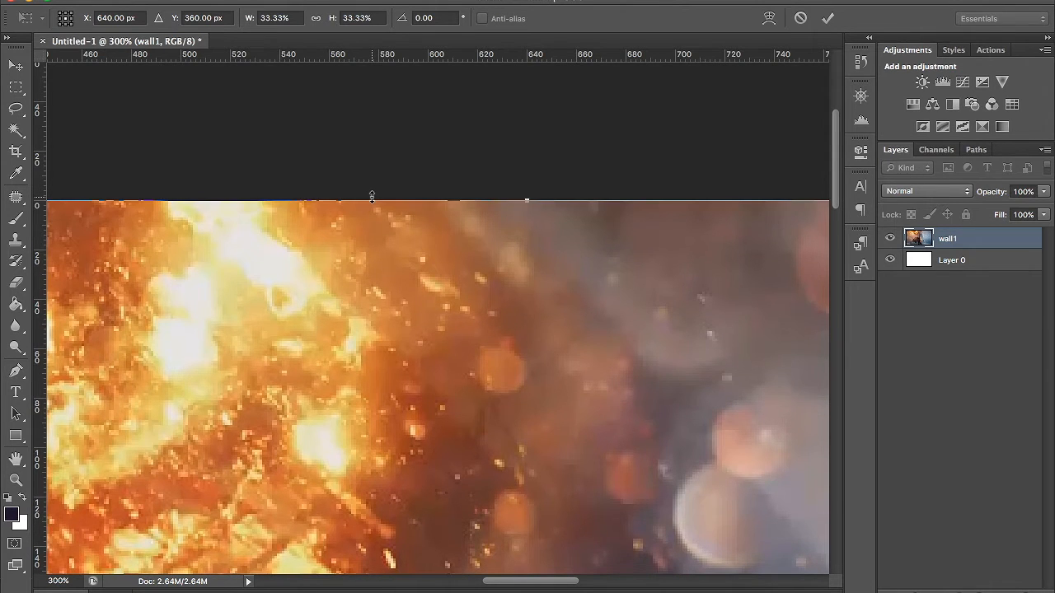
key(Down)
key(super+minus)
key(super+minus)
key(super+minus)
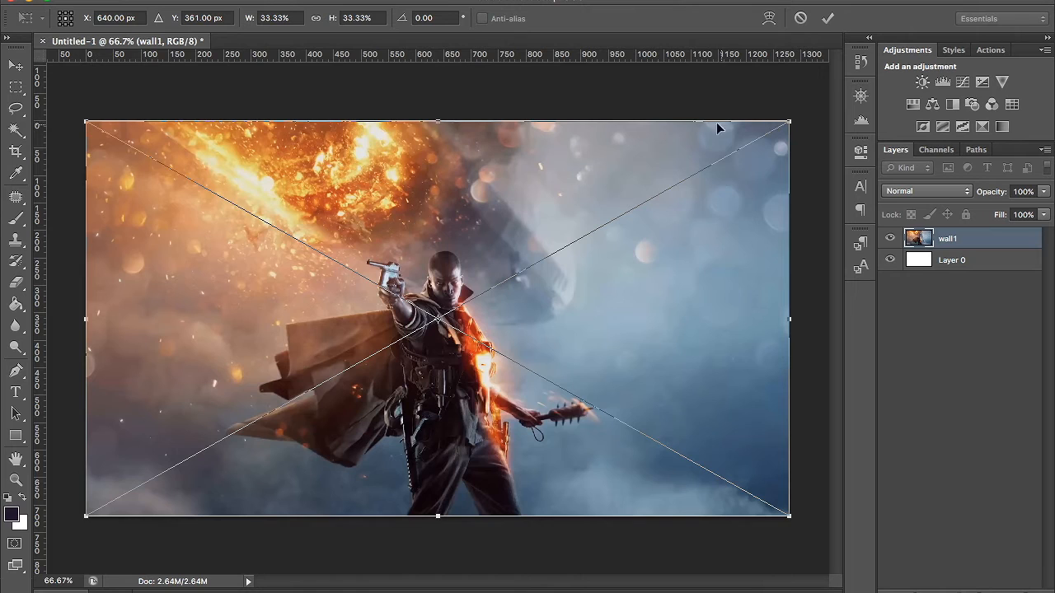
click(805, 23)
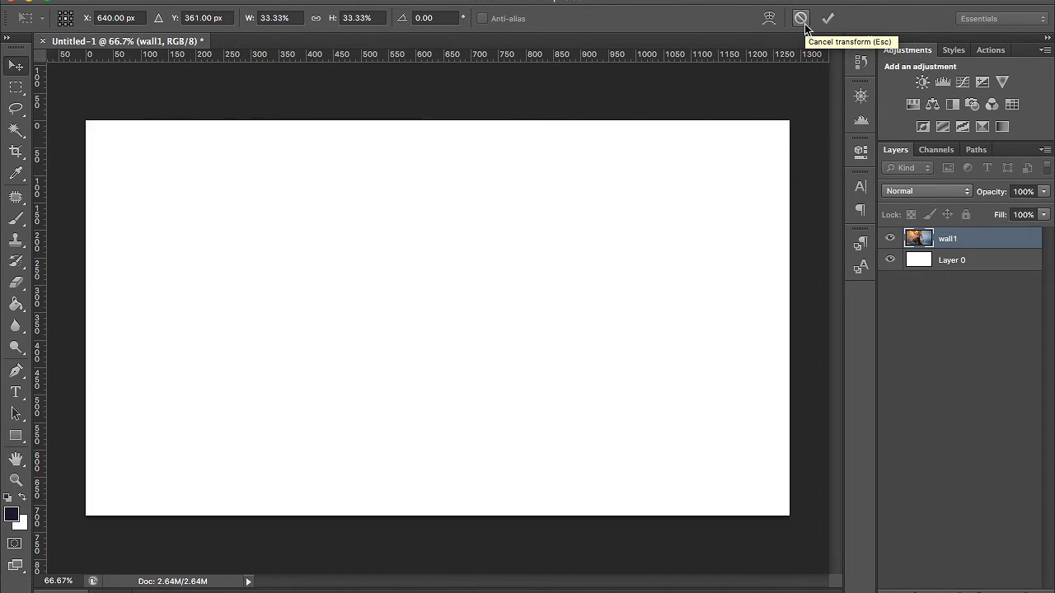
- Place wall1.jpg from the Desktop into the document again and commit the placement
click(314, 587)
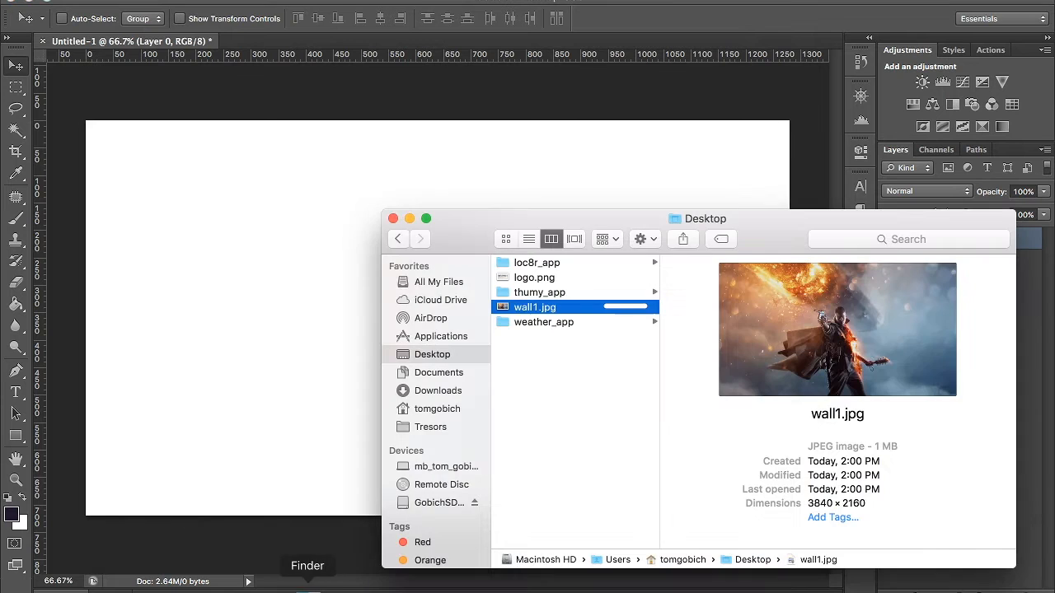
drag(569, 321, 213, 331)
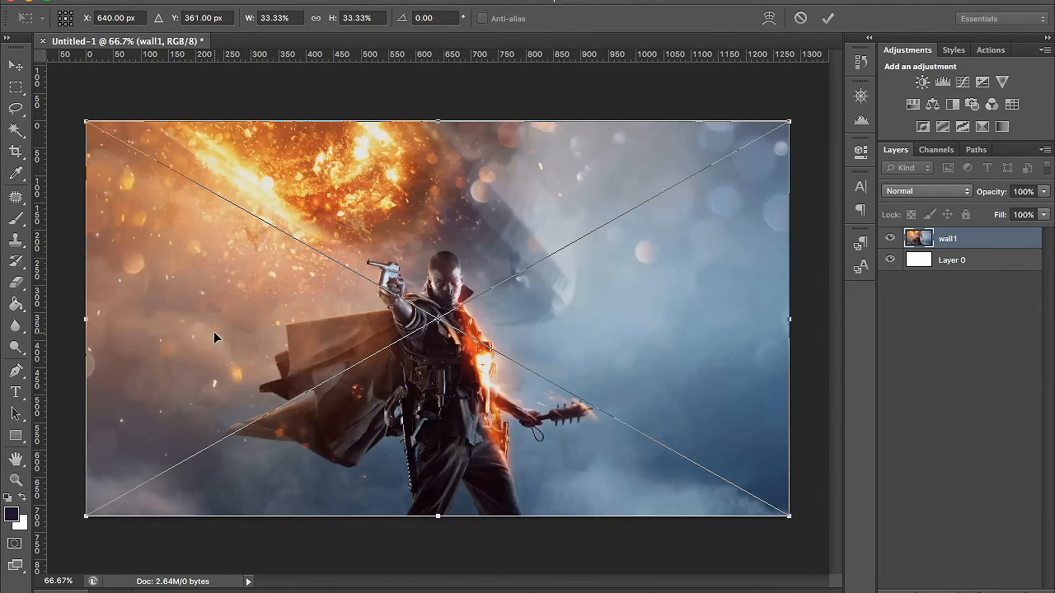
key(Return)
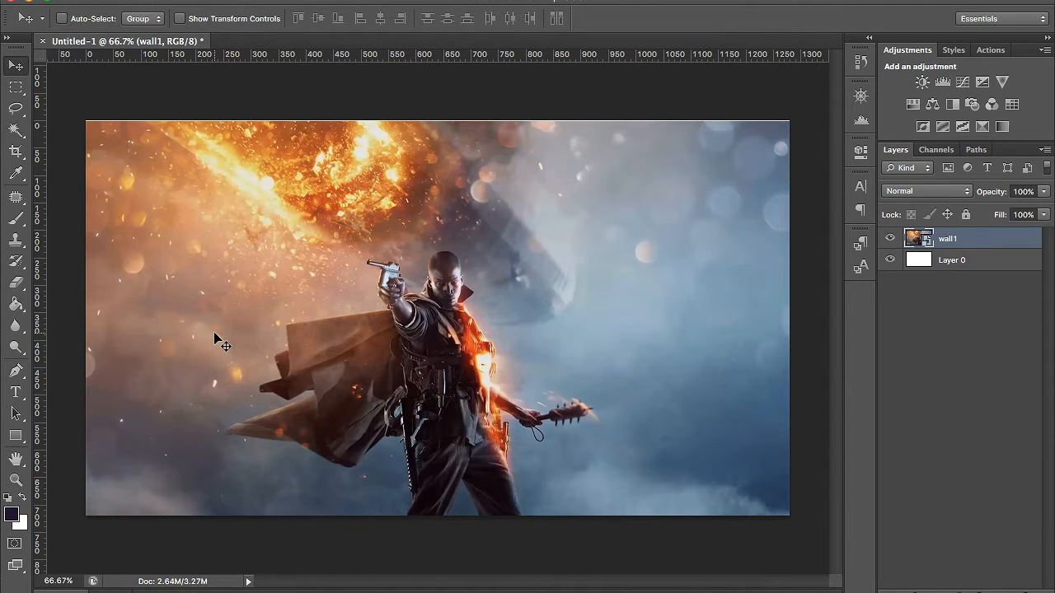
- Scale the wallpaper proportionally about its centre to 42.50% and shift it upward, keeping the canvas fully covered
key(super+t)
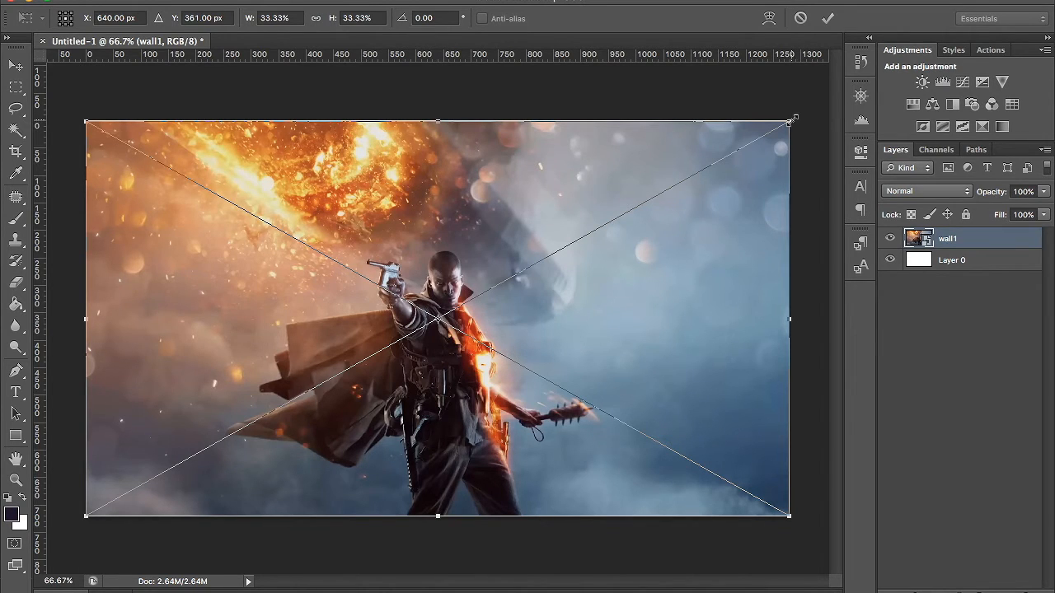
drag(790, 121, 881, 58)
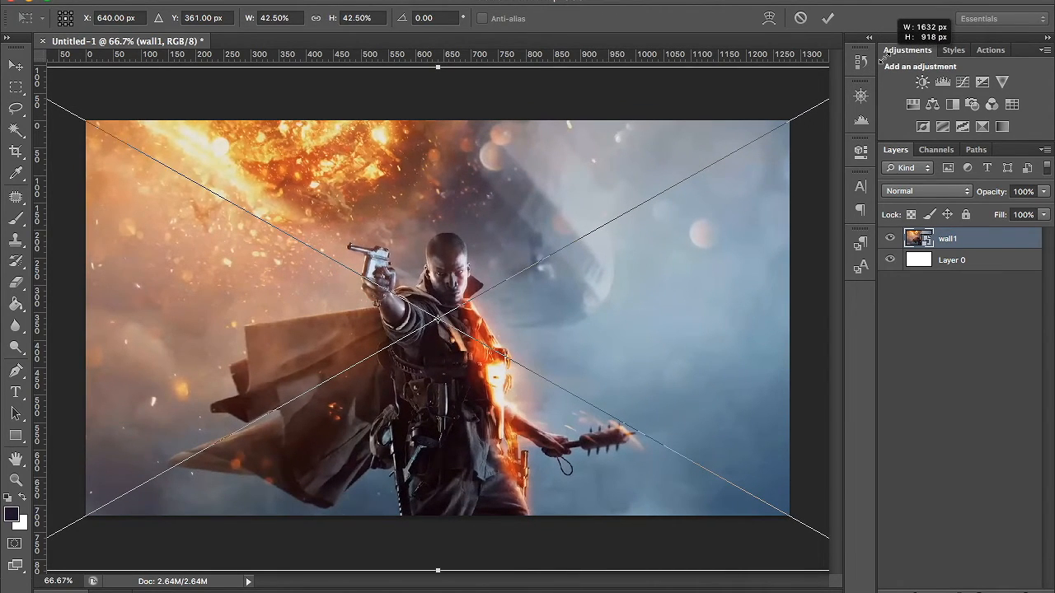
drag(881, 58, 884, 60)
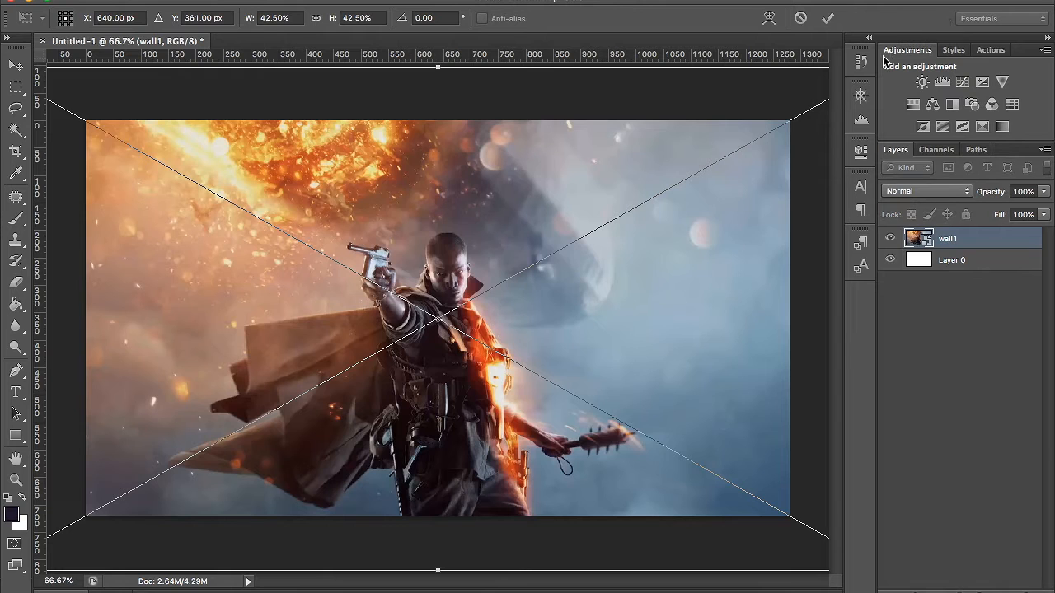
key(Return)
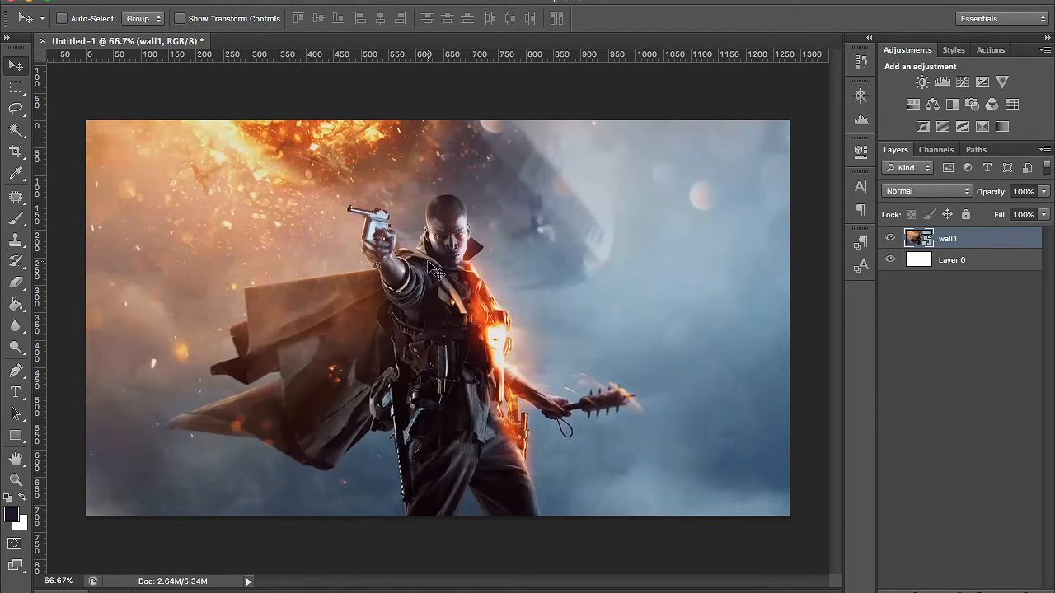
- Load Layer 0's outline as a selection and align the wallpaper's horizontal center to it
ctrl+click(920, 262)
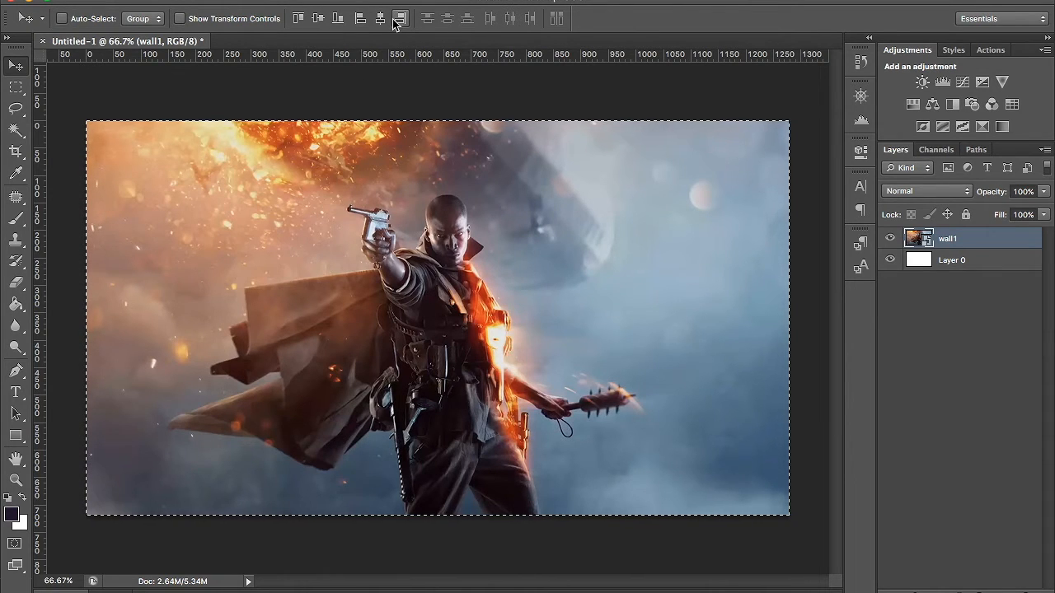
click(13, 113)
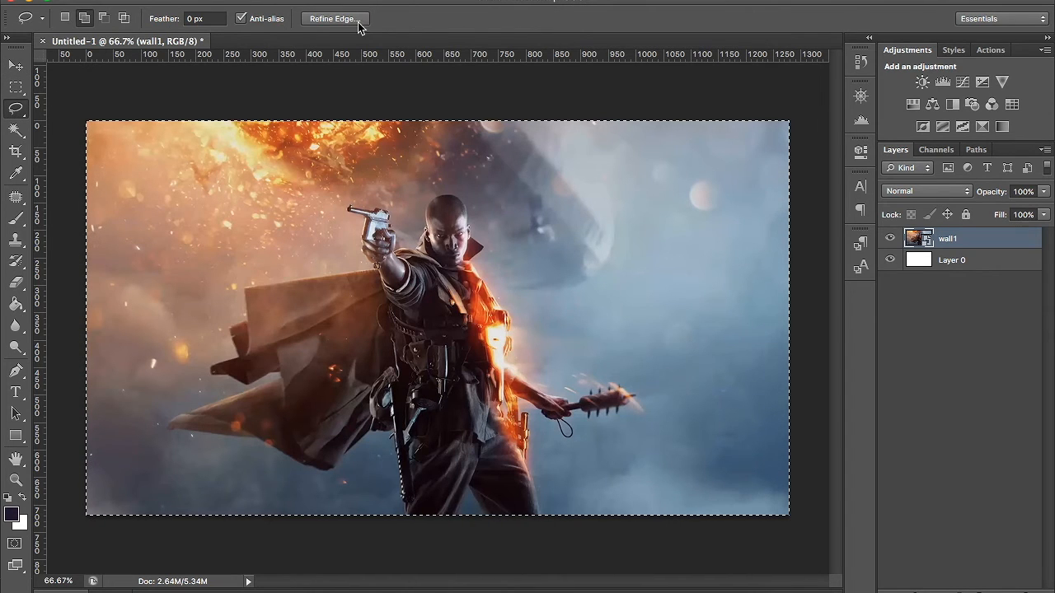
click(19, 70)
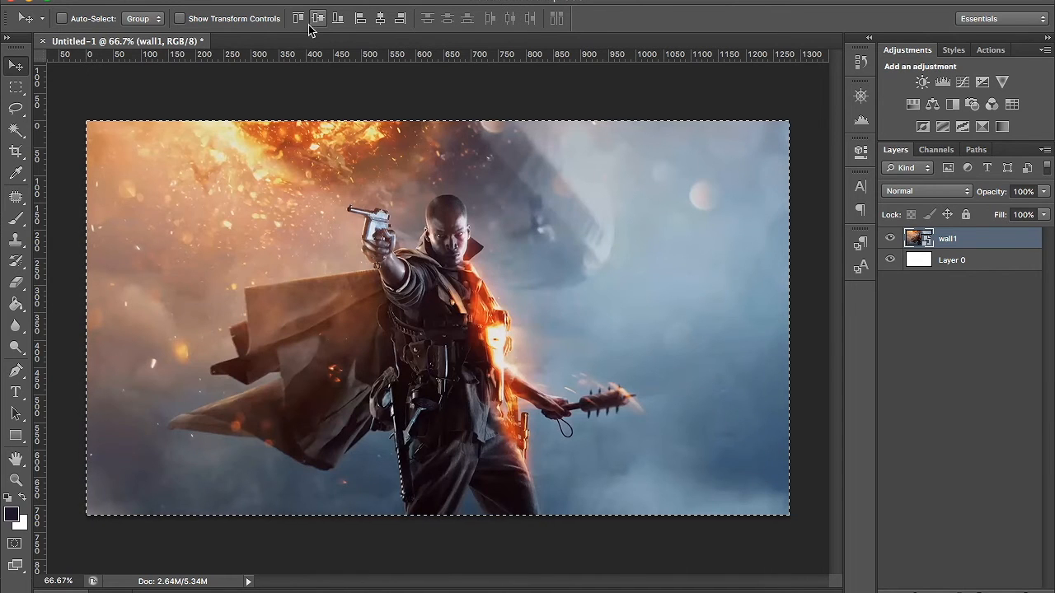
click(380, 18)
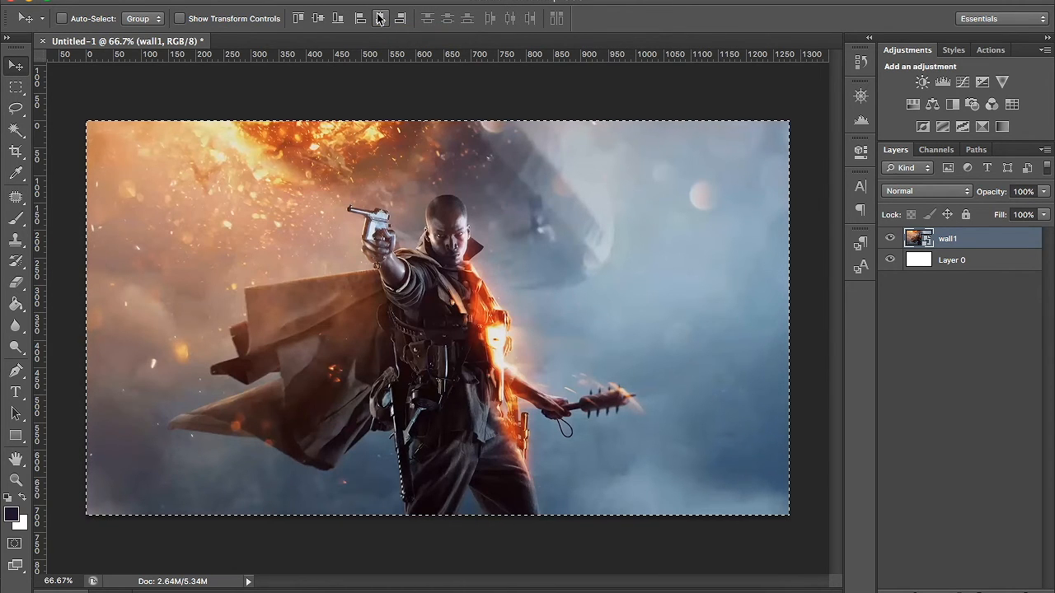
- Try moving the wallpaper right with the selection active and aligning its horizontal center, and undo both changes
drag(400, 225, 427, 224)
drag(358, 213, 392, 213)
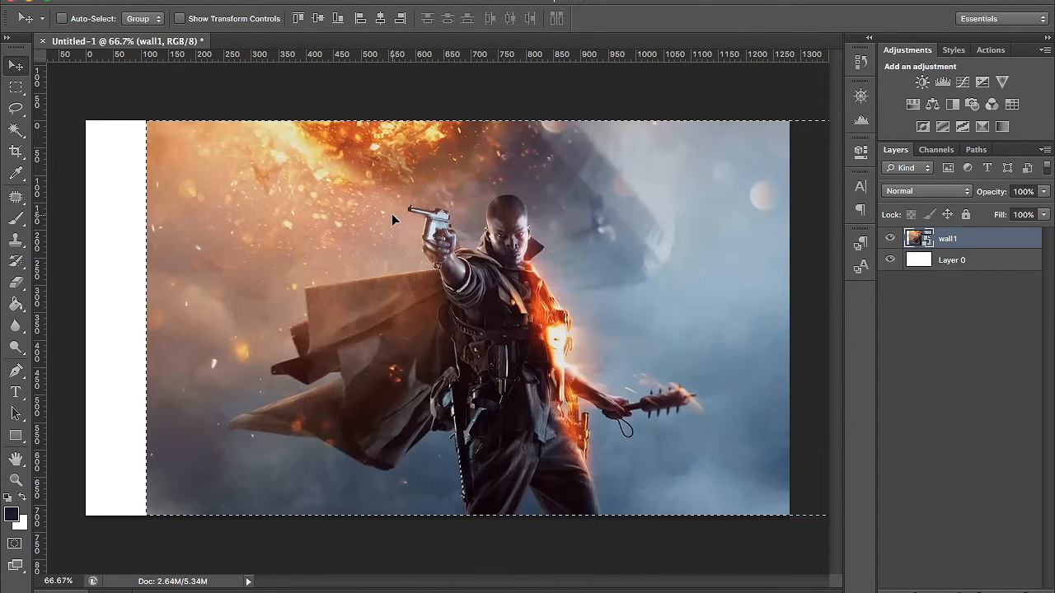
click(380, 18)
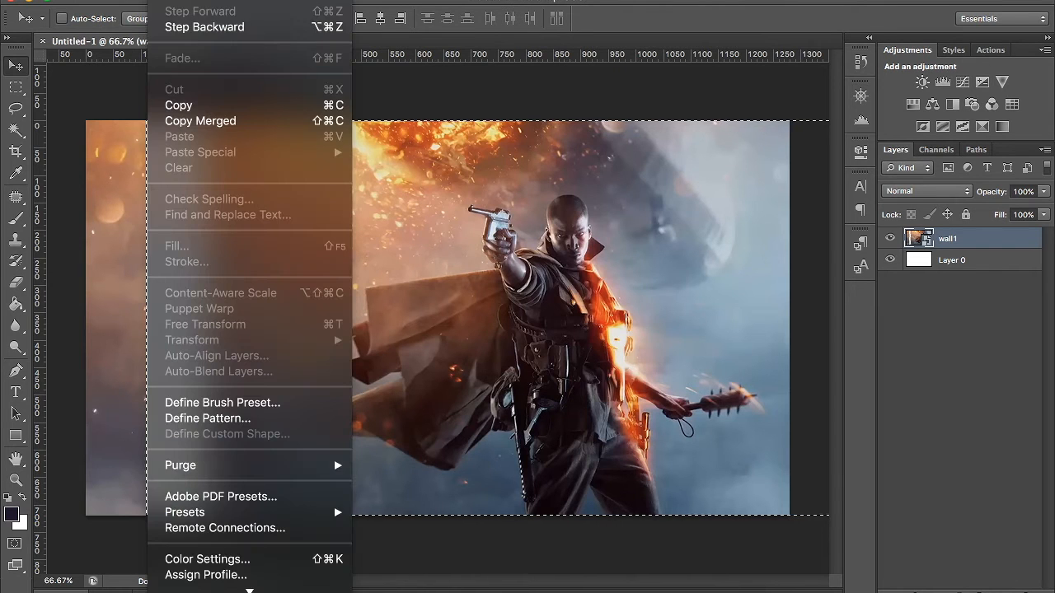
click(174, 0)
click(188, 28)
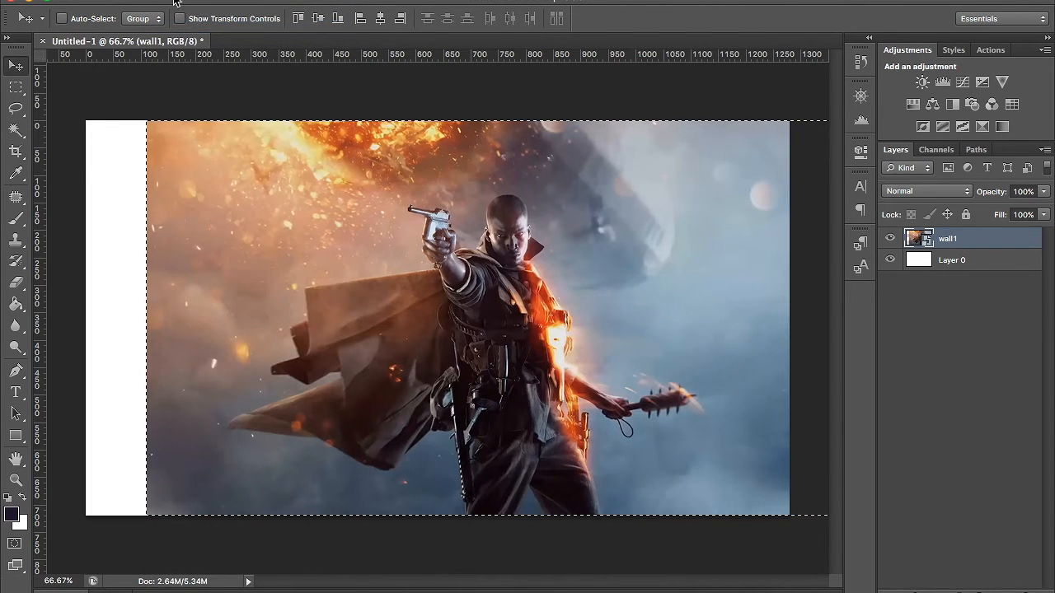
click(176, 2)
click(181, 27)
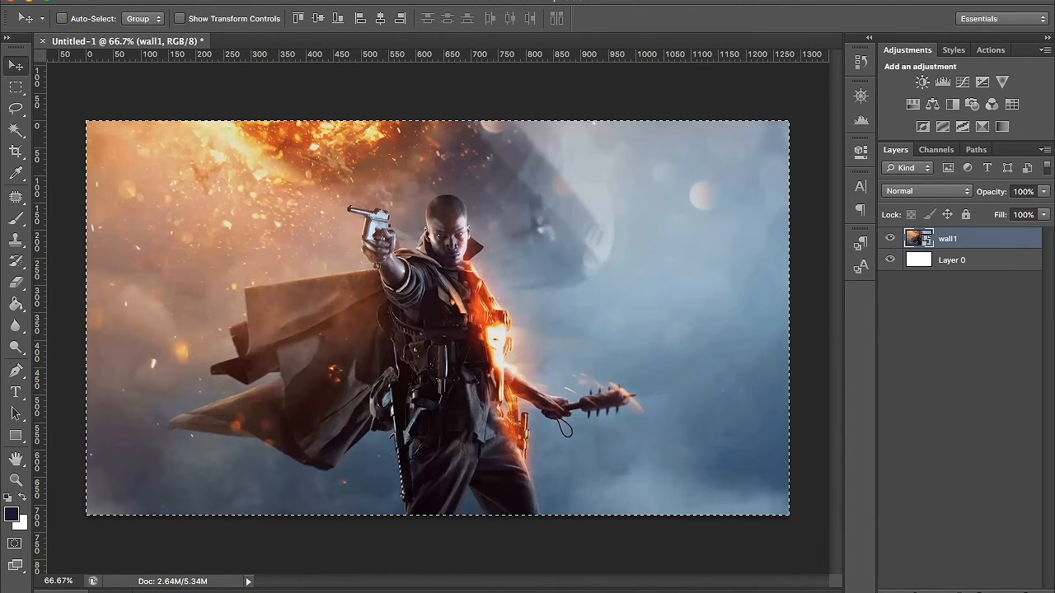
- Deselect the canvas area and shift the wallpaper off-centre to the right
key(ctrl+d)
key(shift+Right)
key(shift+Right)
key(shift+Right)
key(shift+Right)
key(shift+Right)
key(shift+Right)
key(shift+Right)
key(shift+Right)
key(shift+Right)
key(shift+Right)
key(shift+Right)
key(shift+Right)
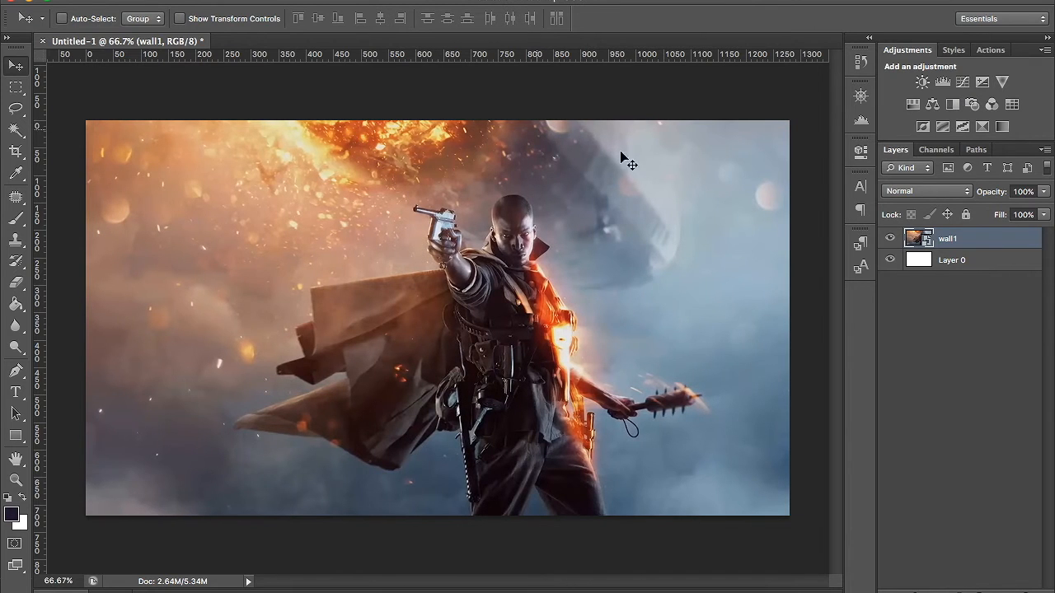
- Select Layer 0's outline, align the off-centre wallpaper's horizontal center to it, and deselect
ctrl+click(911, 262)
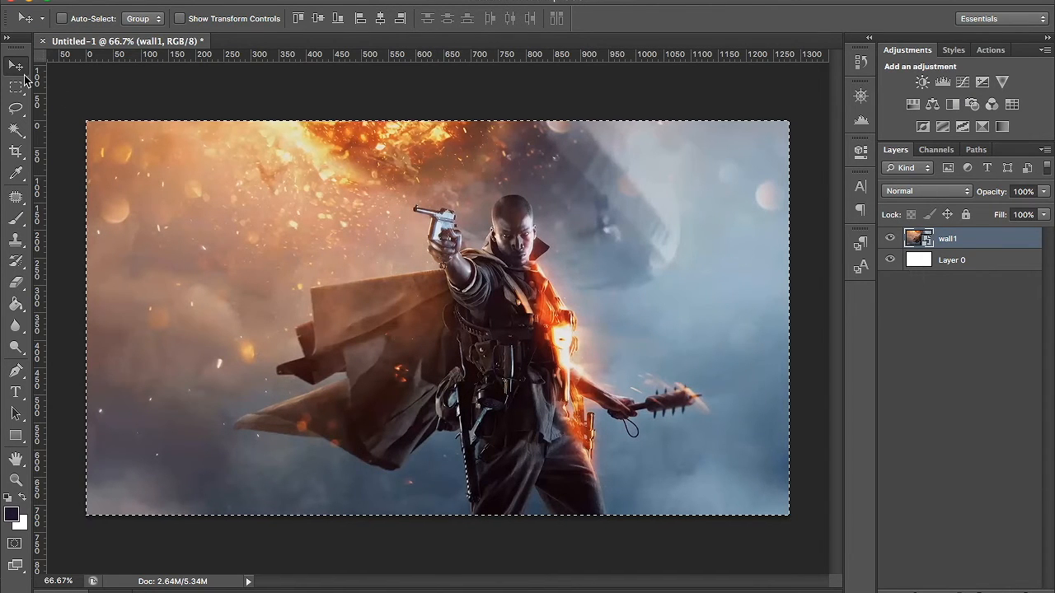
click(384, 24)
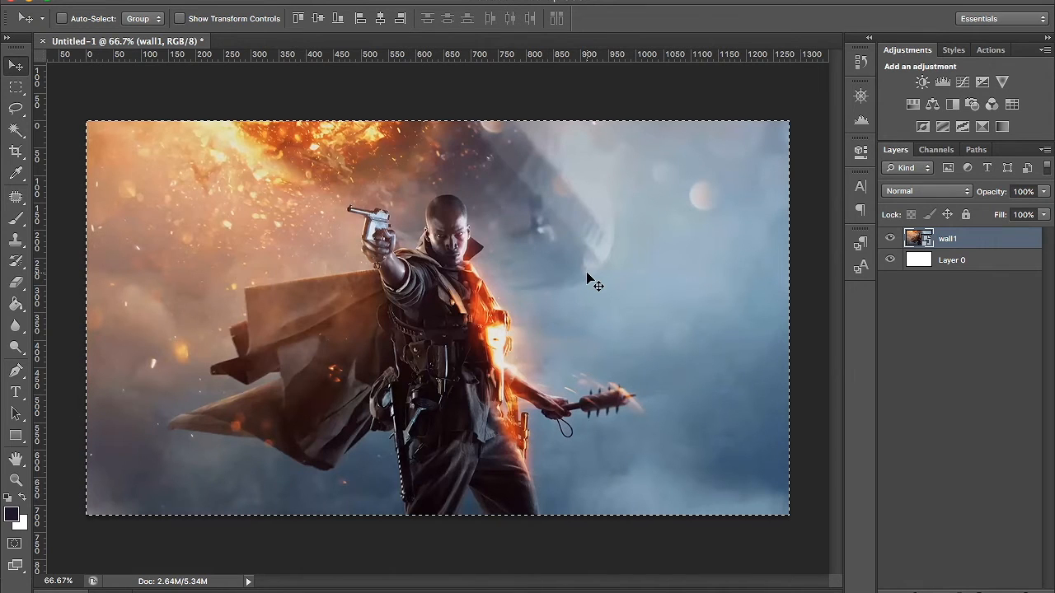
key(ctrl+d)
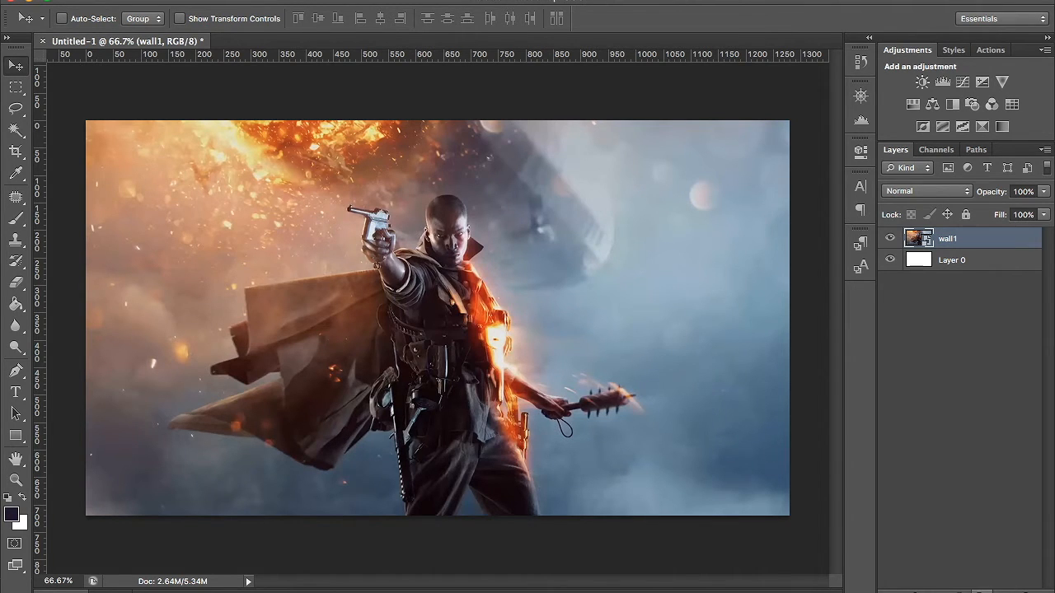
- Create a layer group named background, move the wall1 layer into it, and collapse the group
click(982, 590)
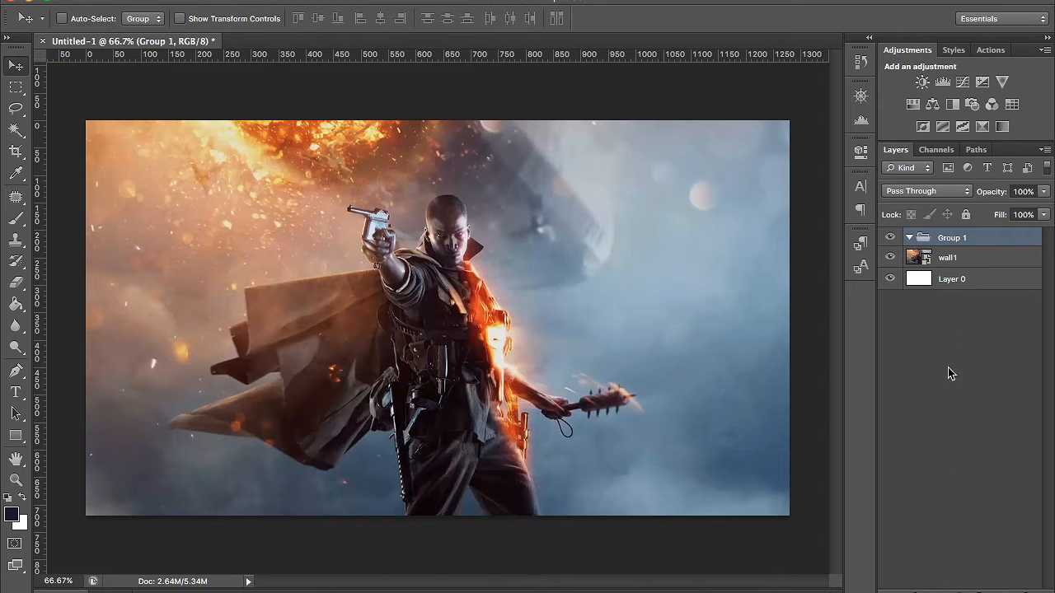
double_click(952, 237)
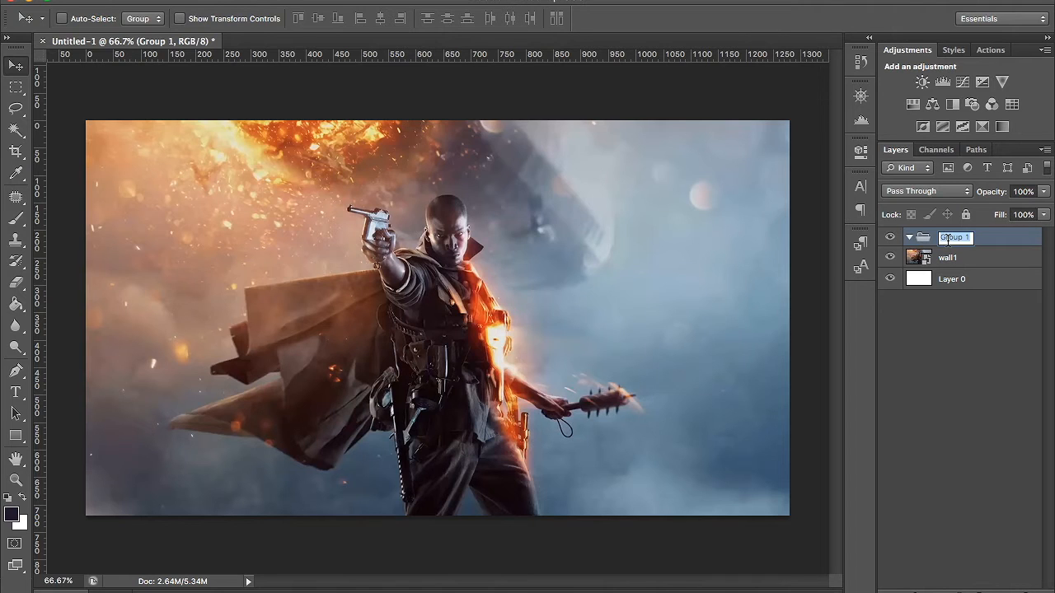
text(background)
key(Return)
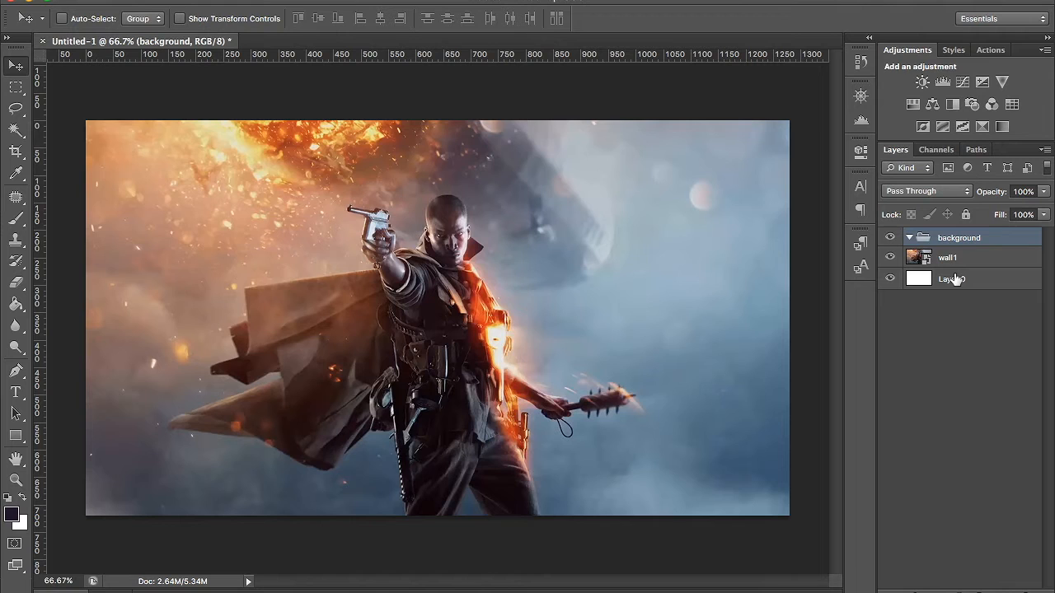
drag(957, 260, 978, 238)
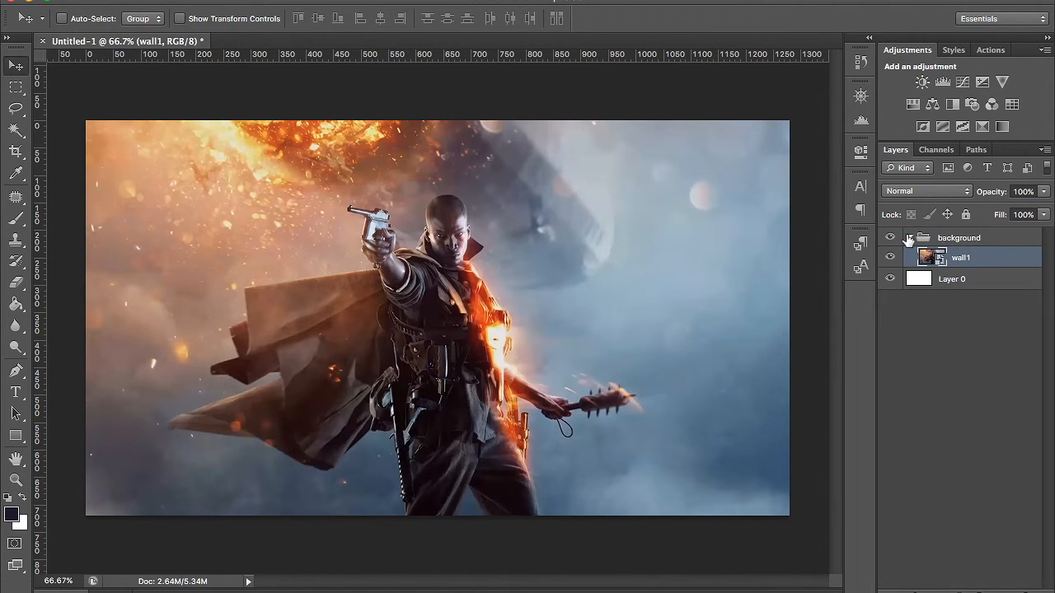
click(909, 239)
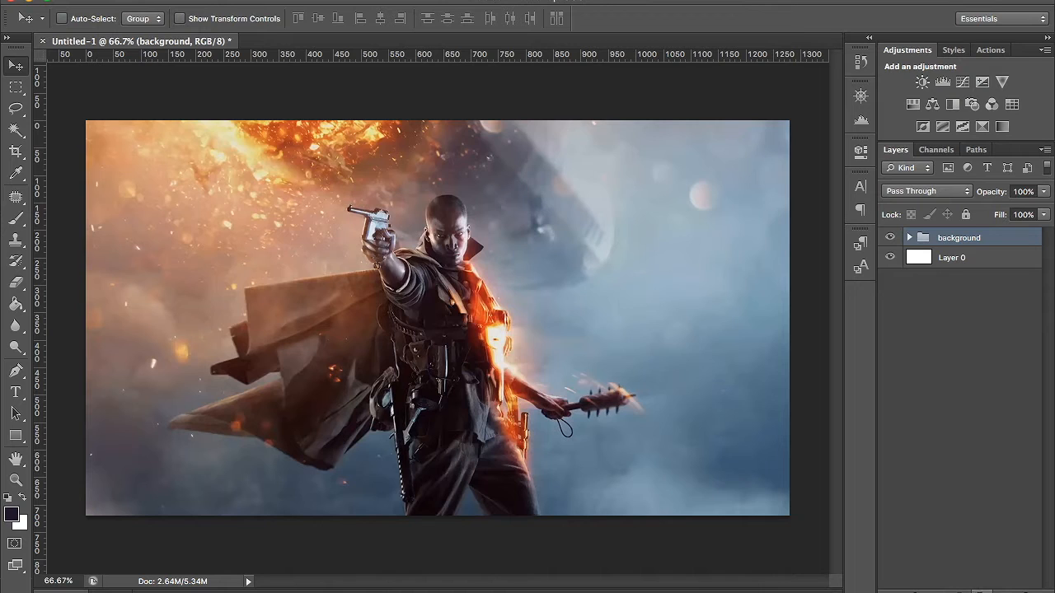
- Create a layer group named adjustments above the background group
click(983, 588)
double_click(953, 236)
text(adjustments)
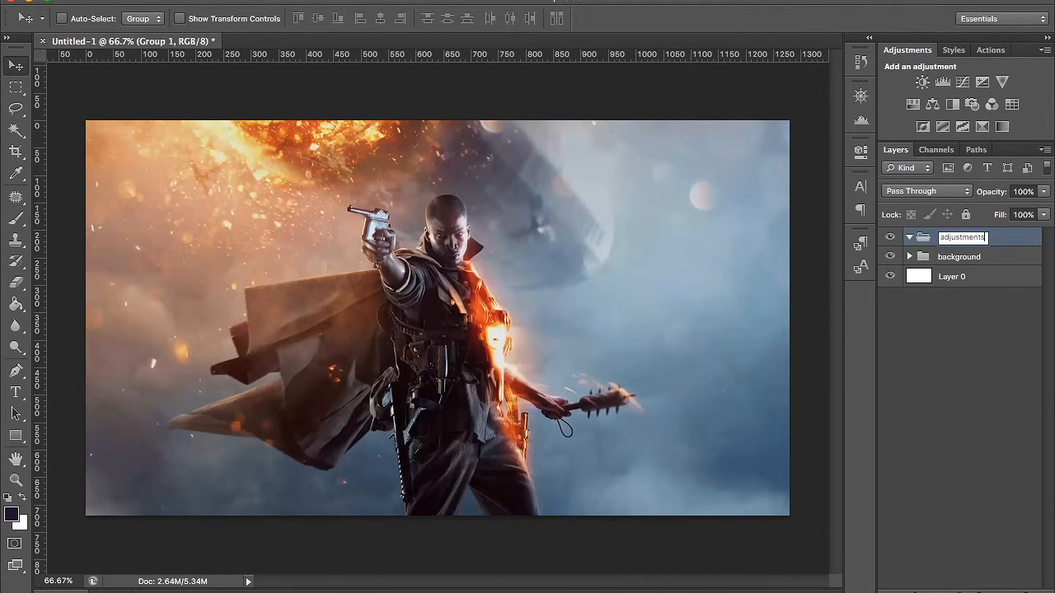
key(Return)
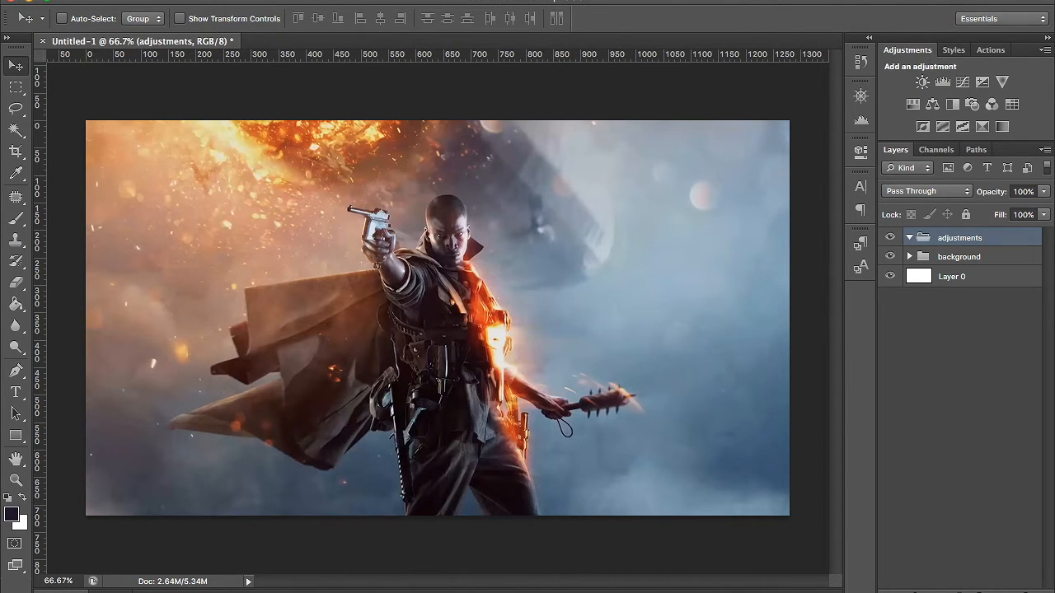
- Add a Levels adjustment layer in the adjustments group with black input 3 and white input 234, and close its settings
click(471, 0)
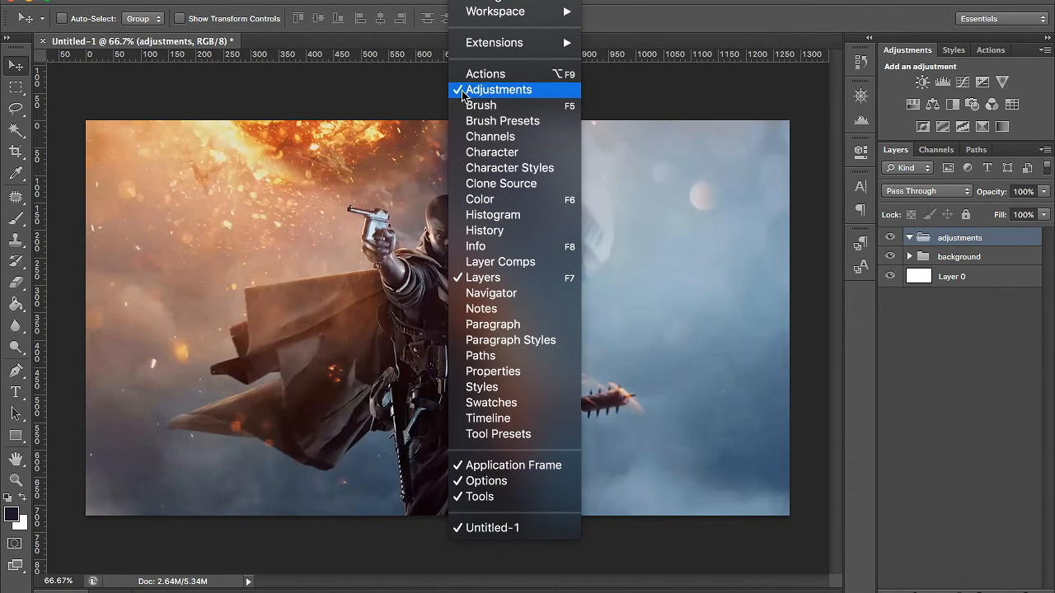
click(504, 93)
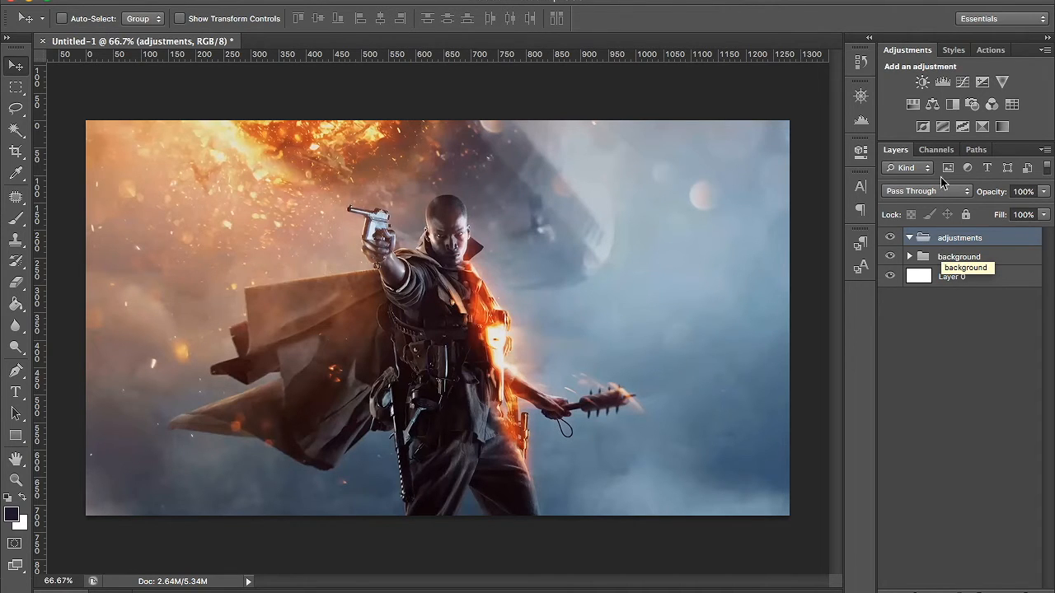
click(942, 82)
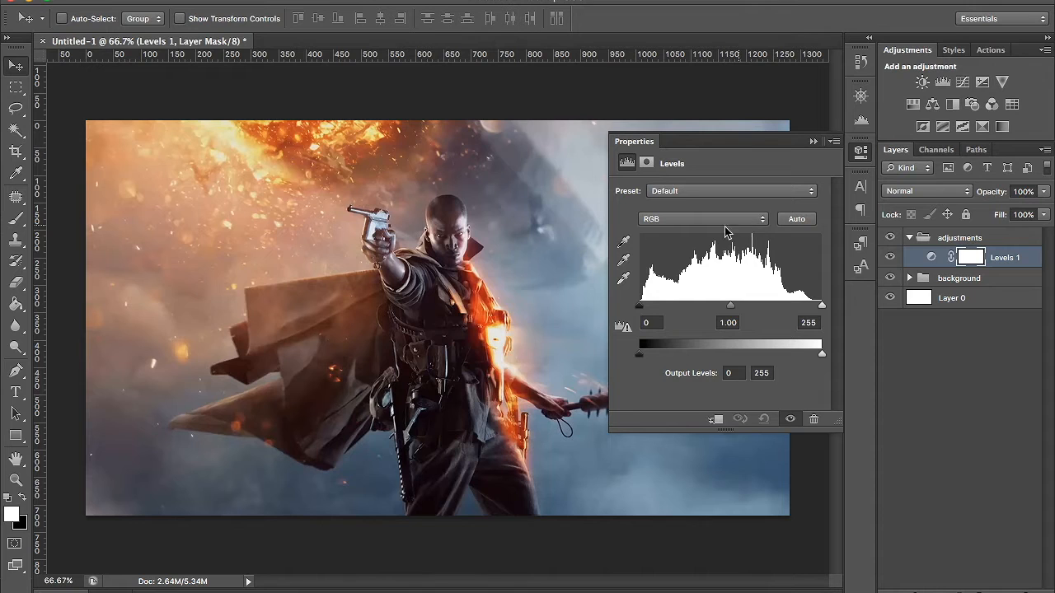
drag(640, 307, 576, 317)
mouse_move(822, 306)
mouse_down()
mouse_move(667, 306)
mouse_move(784, 303)
mouse_move(861, 333)
mouse_move(808, 316)
mouse_up()
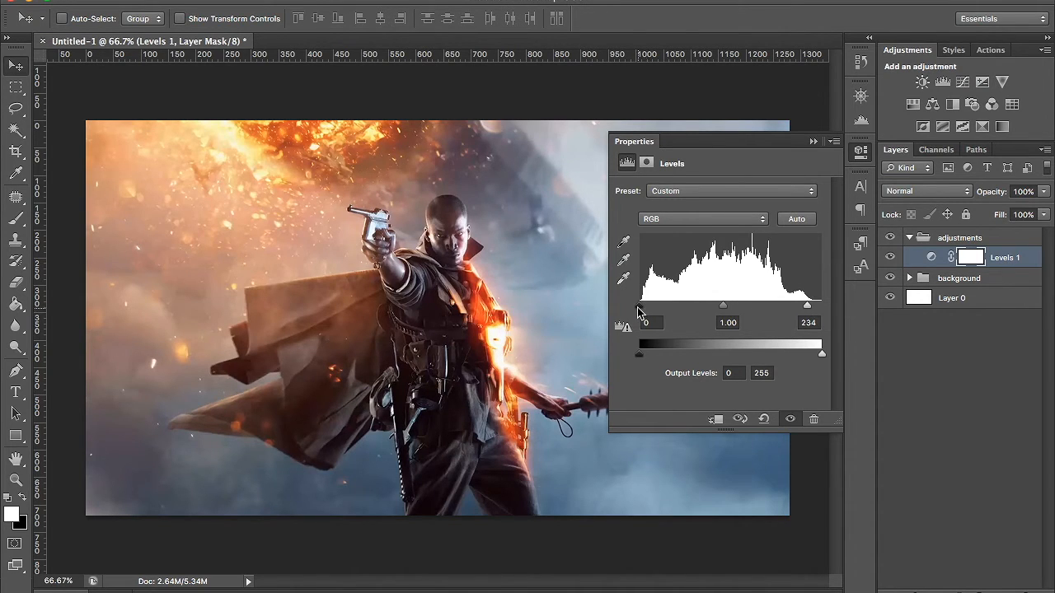
drag(638, 305, 642, 306)
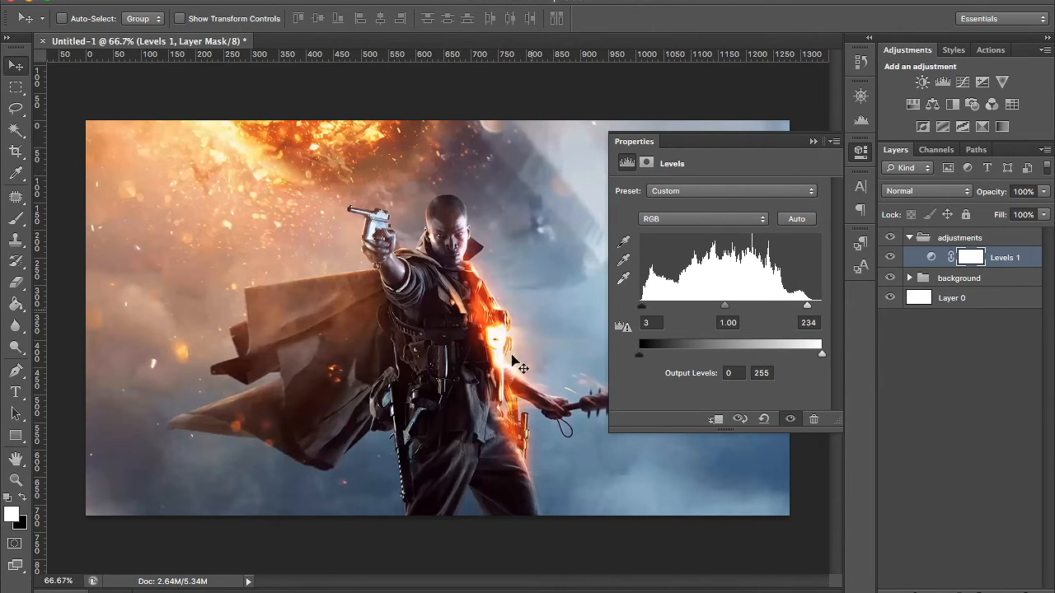
click(861, 154)
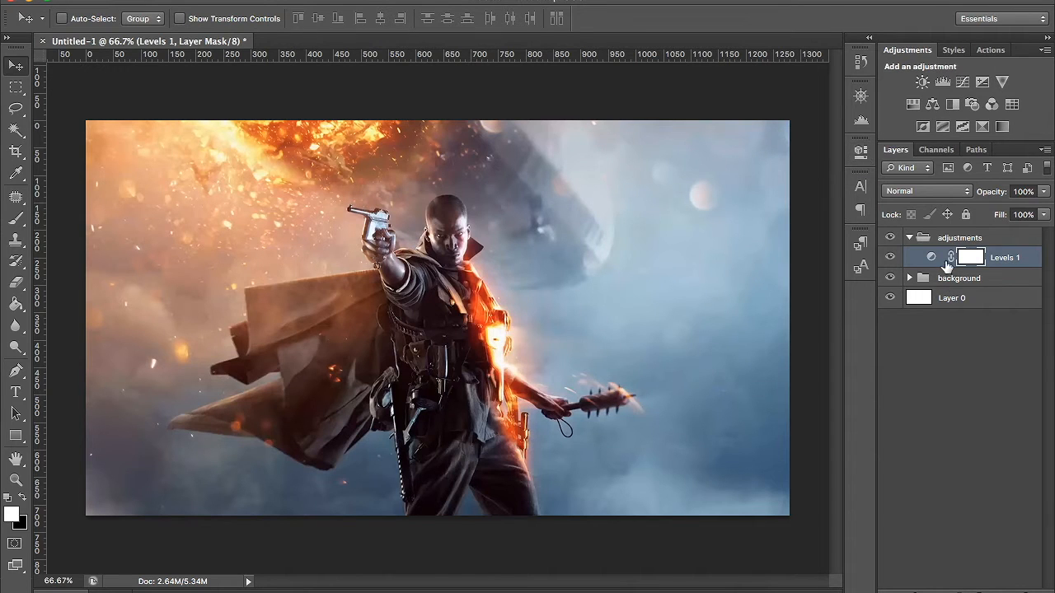
- Add a Curves adjustment layer with a slight RGB S-curve, raising a highlight point and lowering a shadow point
click(963, 83)
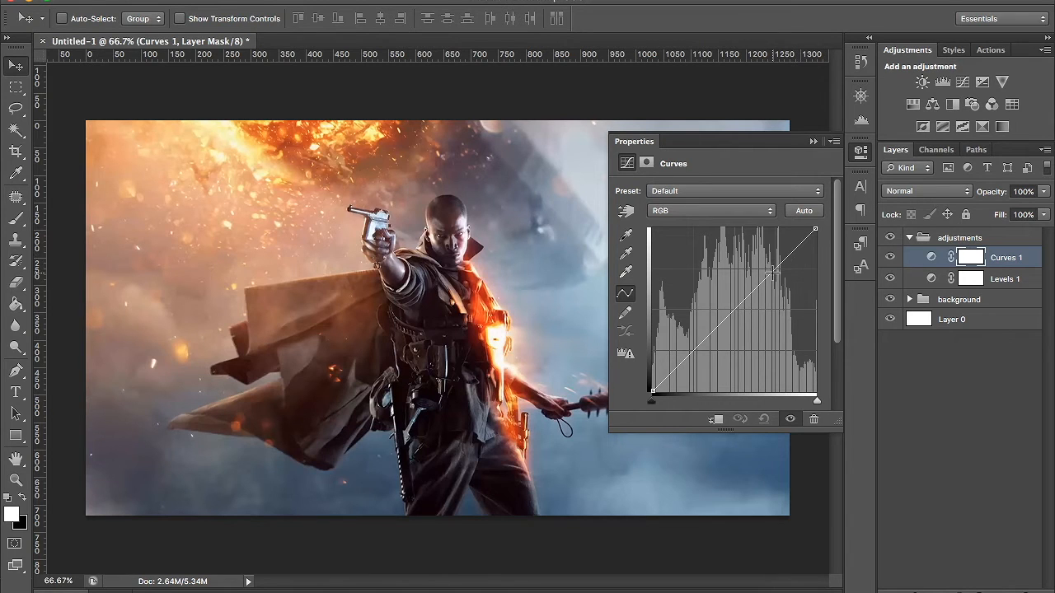
mouse_move(652, 390)
mouse_down()
mouse_move(652, 262)
mouse_move(641, 393)
mouse_up()
drag(815, 235, 861, 185)
mouse_move(775, 271)
mouse_down()
mouse_move(783, 288)
mouse_move(771, 262)
mouse_up()
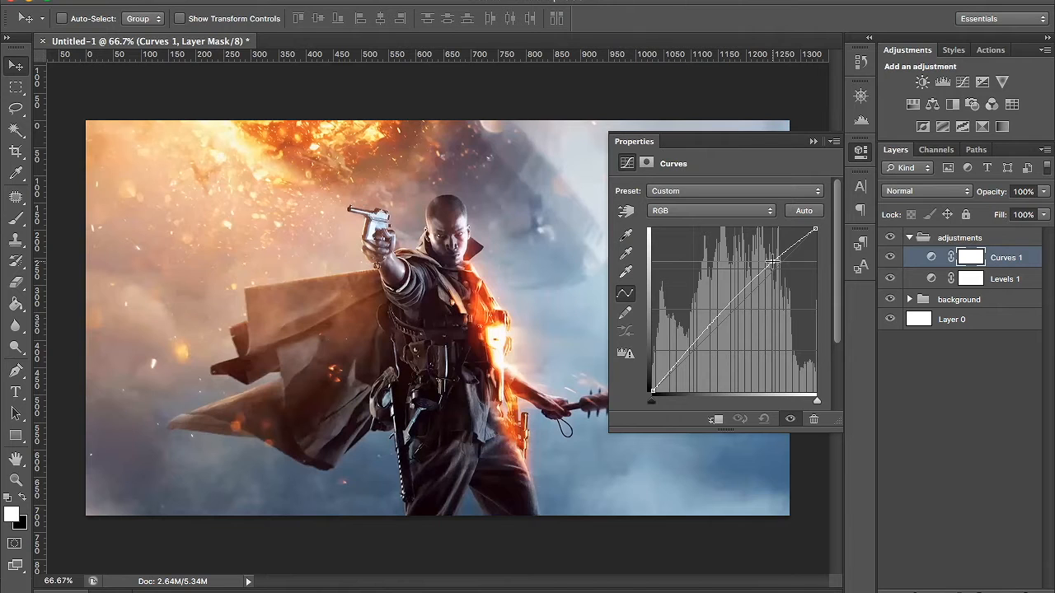
drag(772, 261, 773, 262)
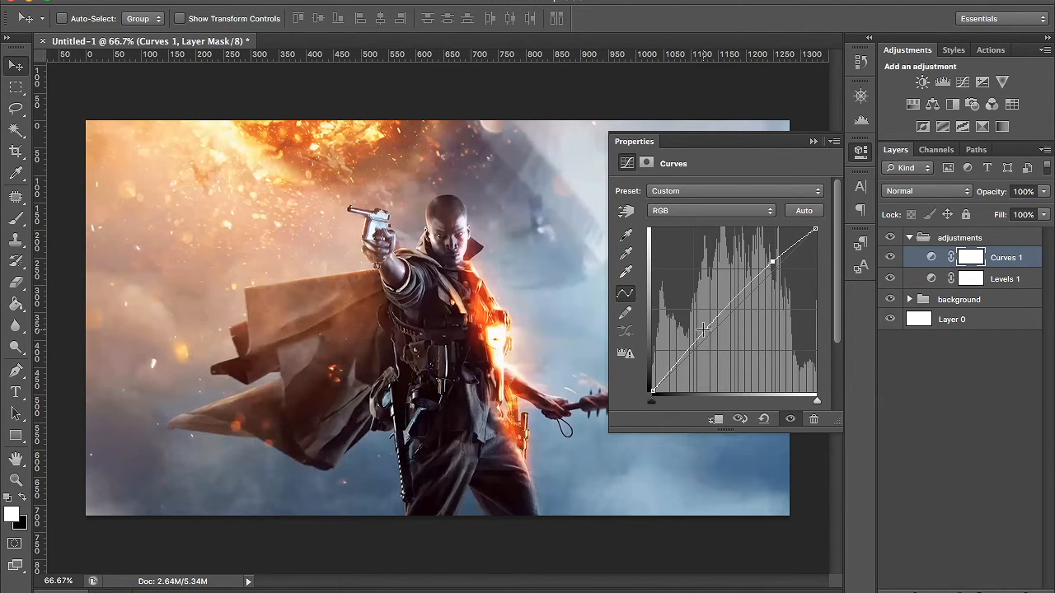
drag(700, 338, 706, 346)
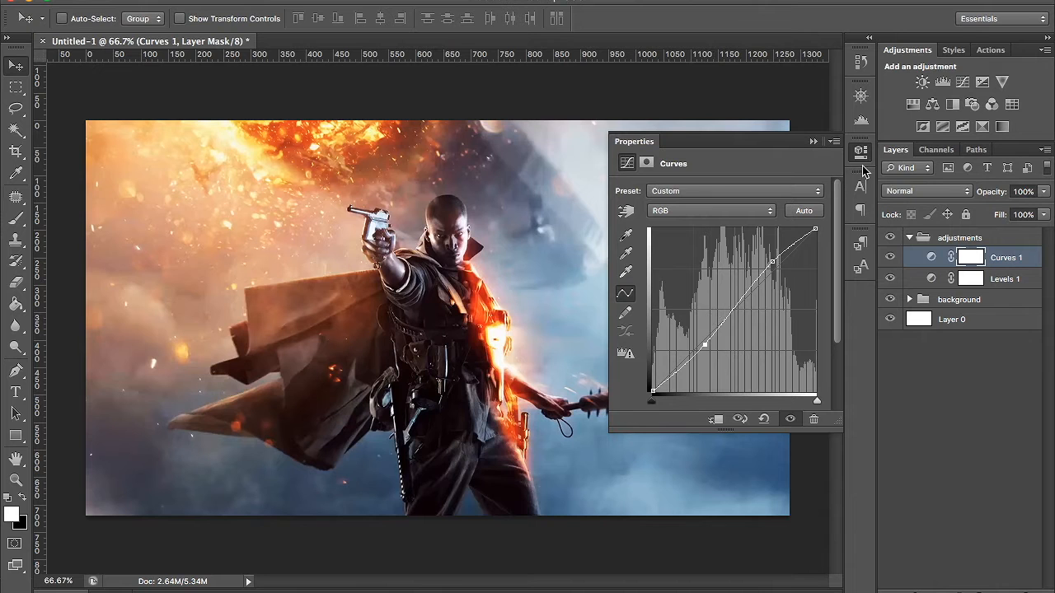
- Compare the image with and without the Curves adjustment, and close its settings
click(892, 258)
click(891, 258)
click(892, 258)
click(892, 258)
click(858, 154)
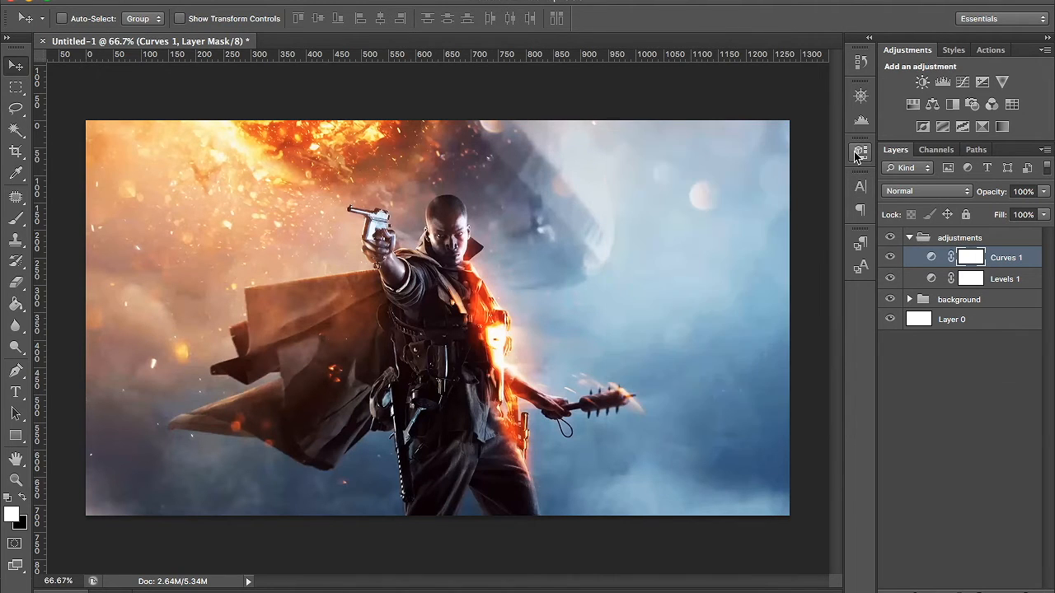
- Add a Hue/Saturation adjustment layer with slightly raised saturation and close its settings
click(913, 105)
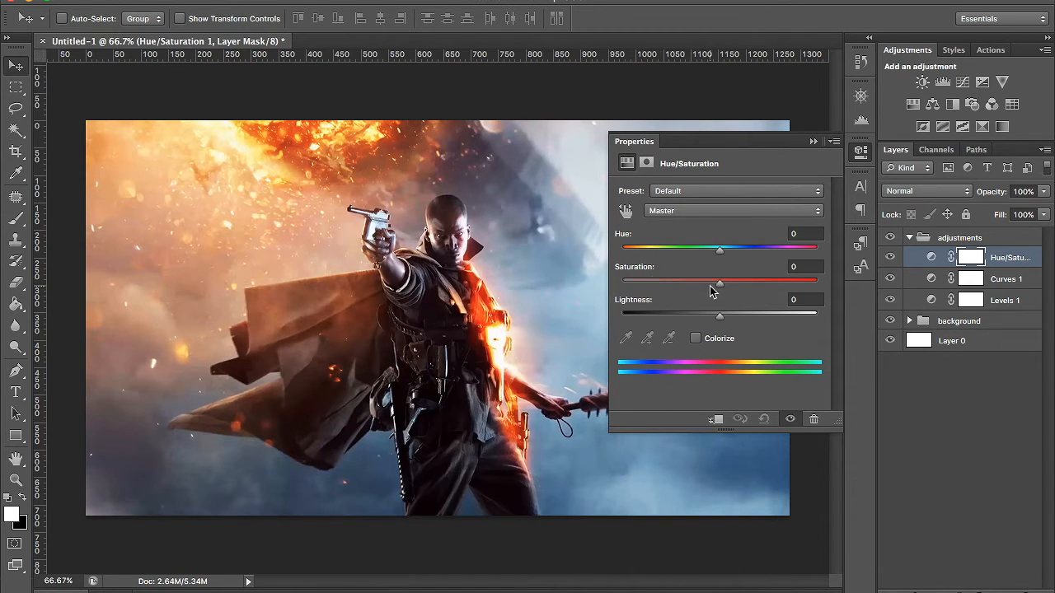
mouse_move(720, 287)
mouse_down()
mouse_move(622, 272)
mouse_move(793, 285)
mouse_move(725, 290)
mouse_up()
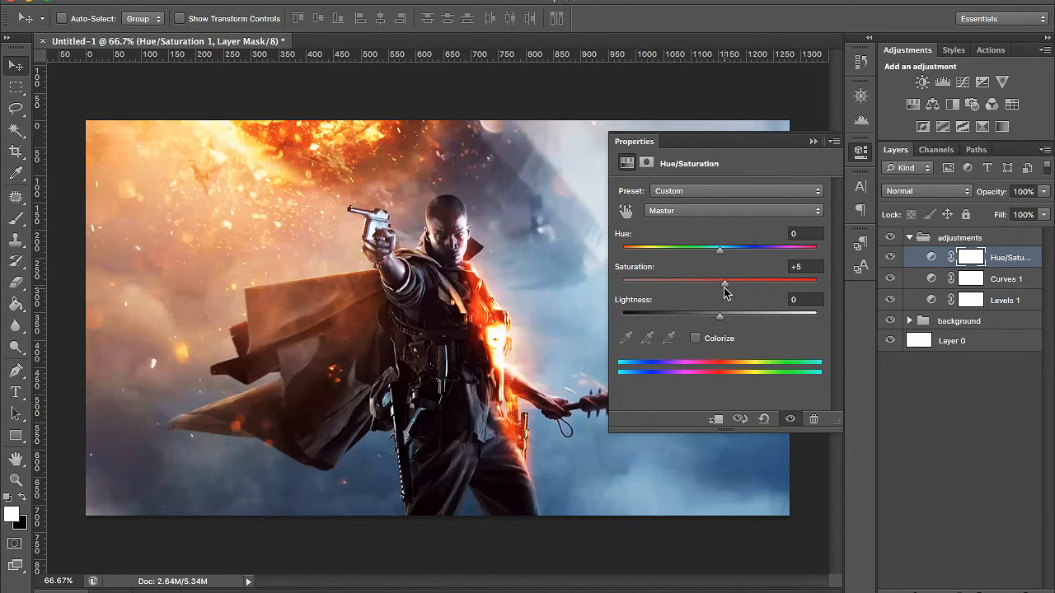
click(863, 152)
- Compare the image with and without the Hue/Saturation adjustment
click(890, 258)
click(891, 259)
click(891, 259)
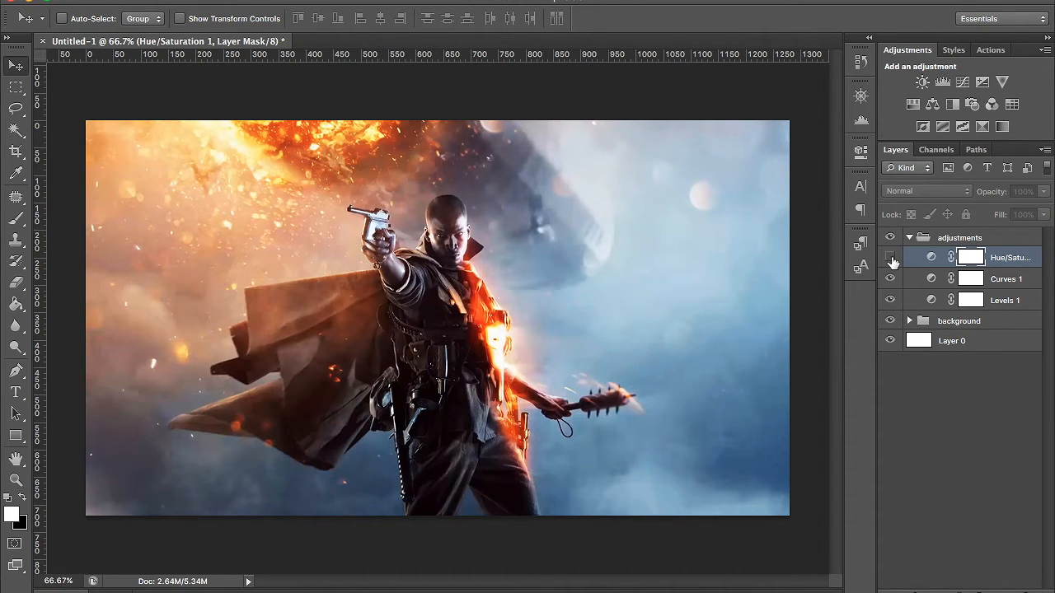
click(891, 259)
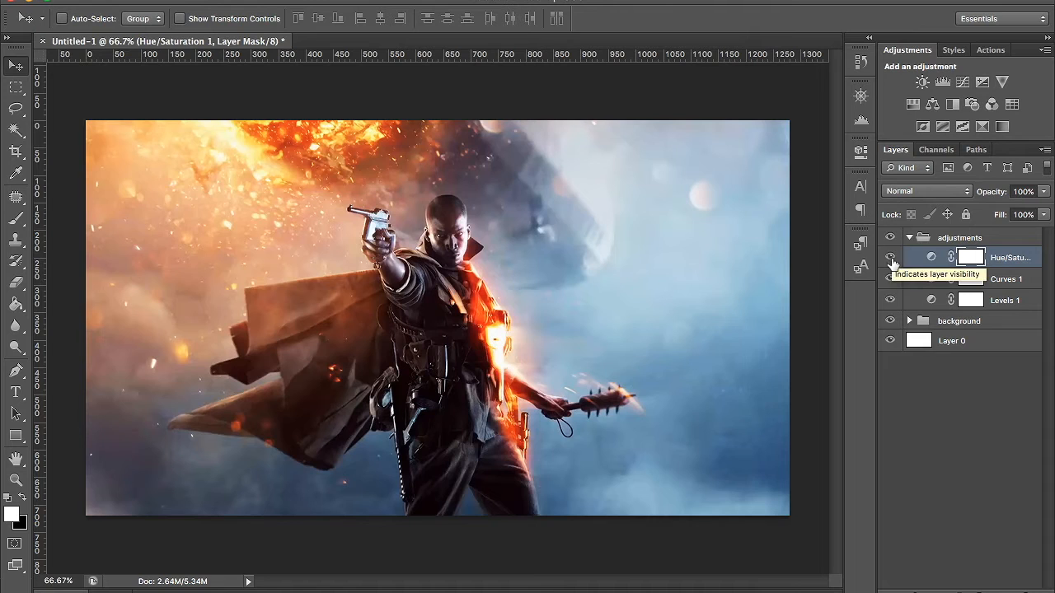
- Collapse the adjustments group and create a layer group named logo above it
click(909, 239)
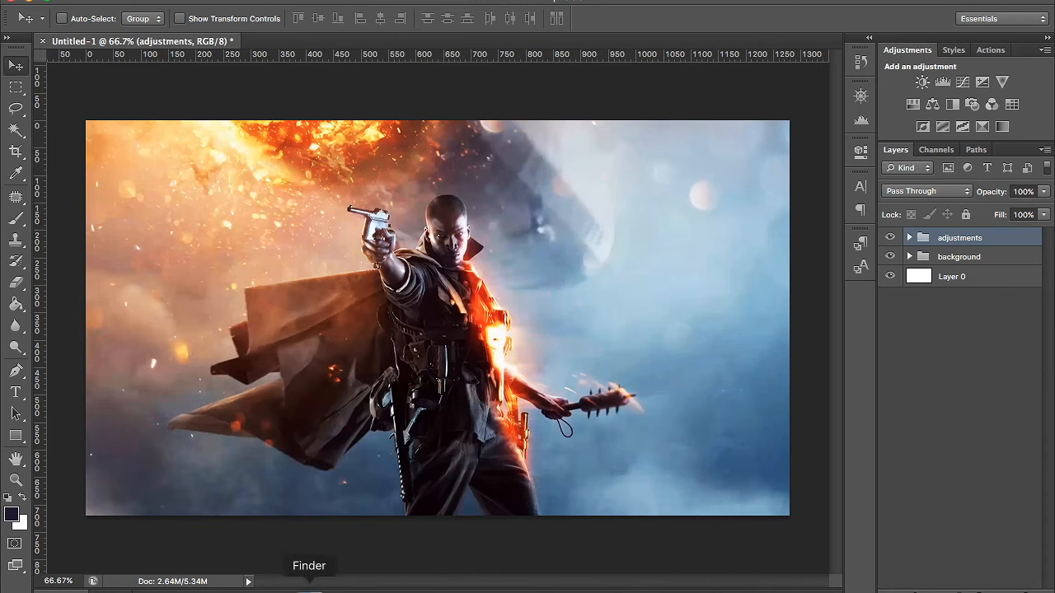
click(982, 592)
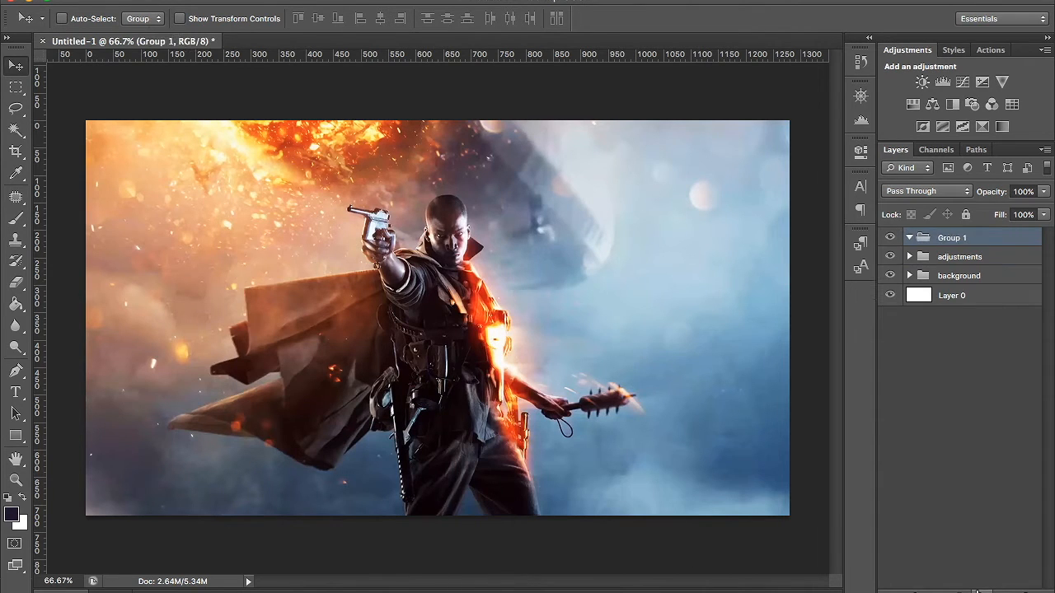
double_click(952, 239)
text(logo)
key(Return)
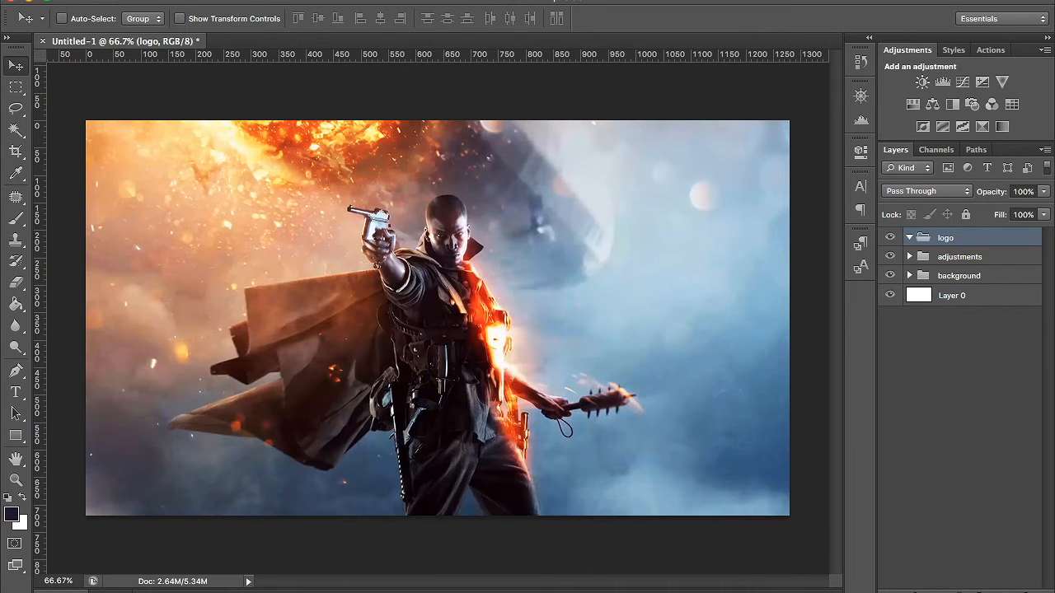
- Place logo.png from the Desktop folder in Finder onto the canvas as a smart object
click(306, 585)
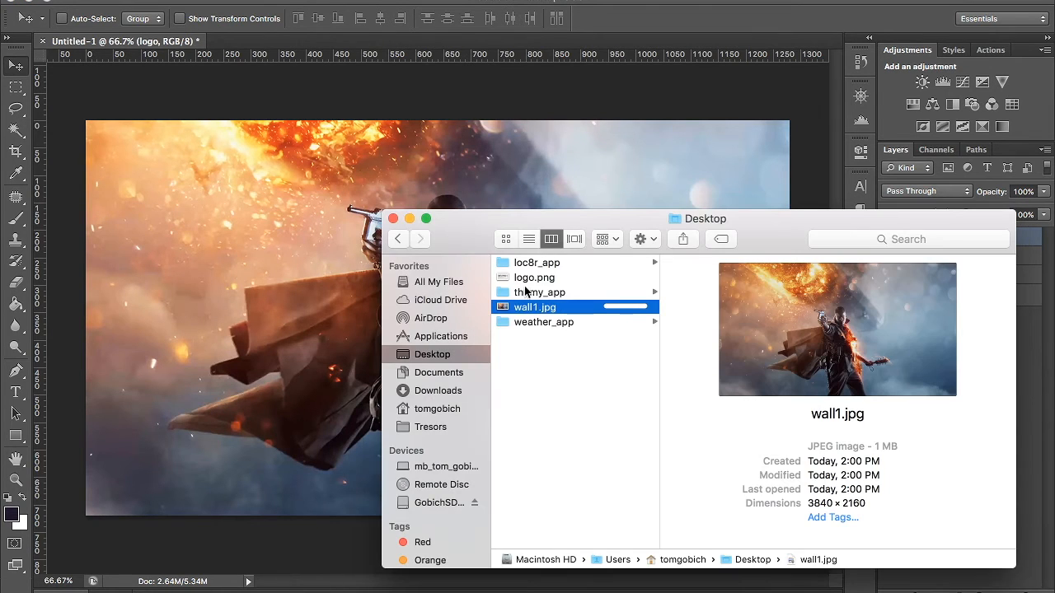
drag(531, 278, 312, 260)
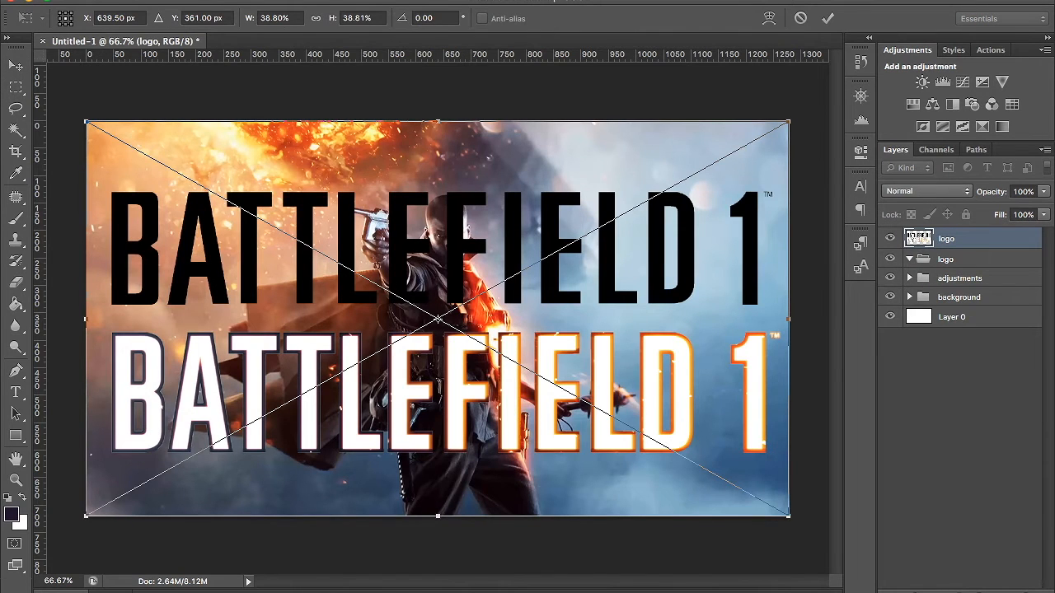
click(124, 1)
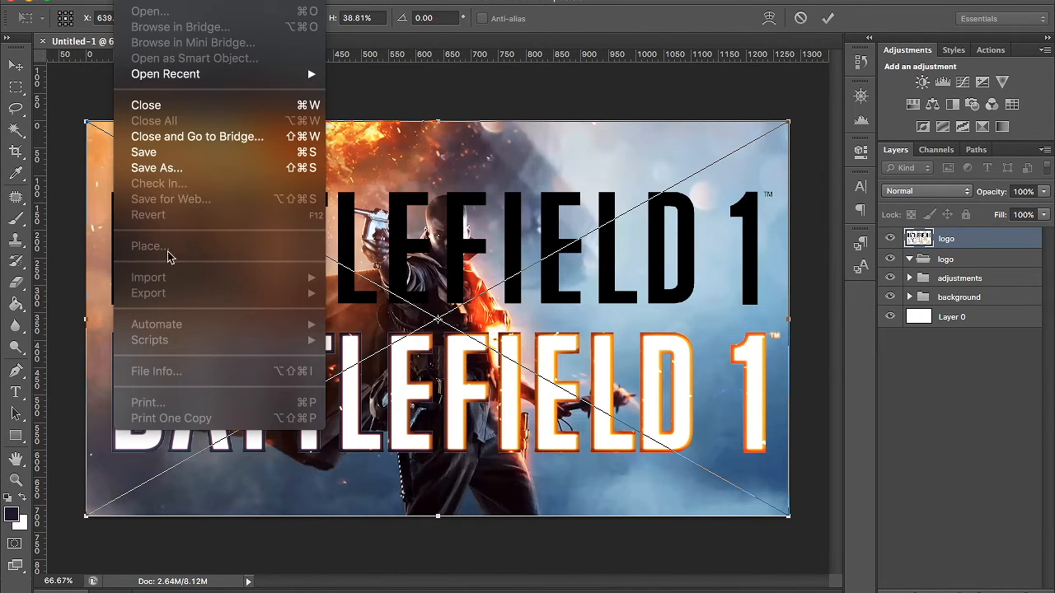
click(455, 201)
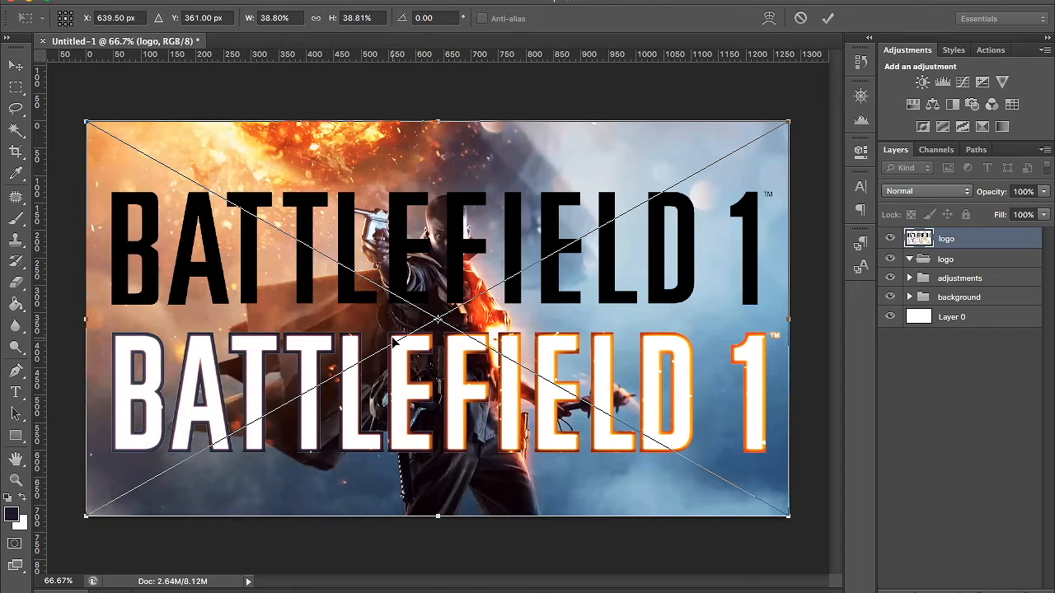
key(Return)
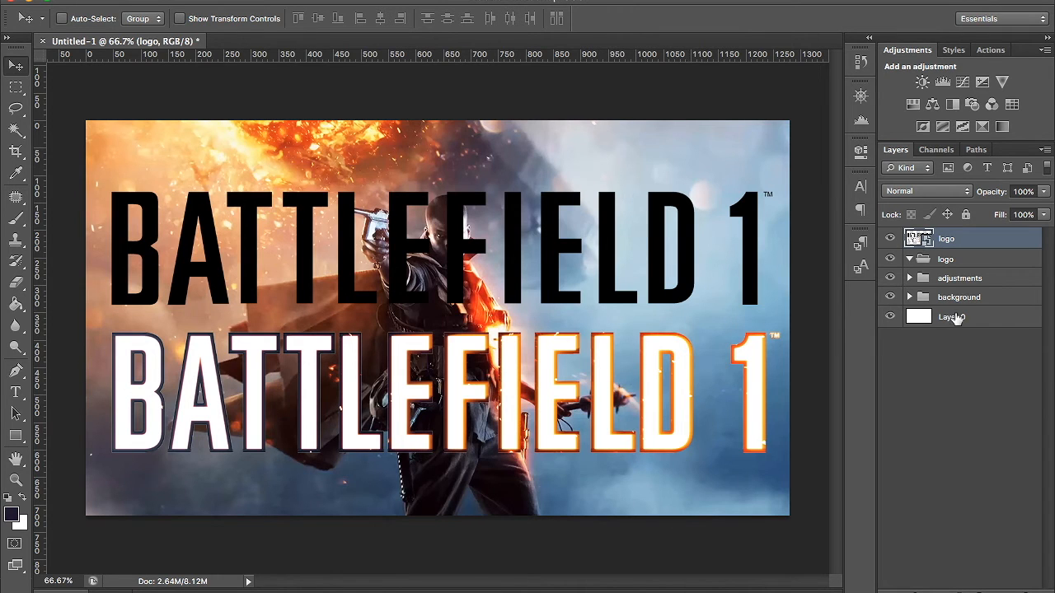
- Shrink the logo smart object with Free Transform and scale it back up to about 39.96% width and 39.89% height
right_click(981, 245)
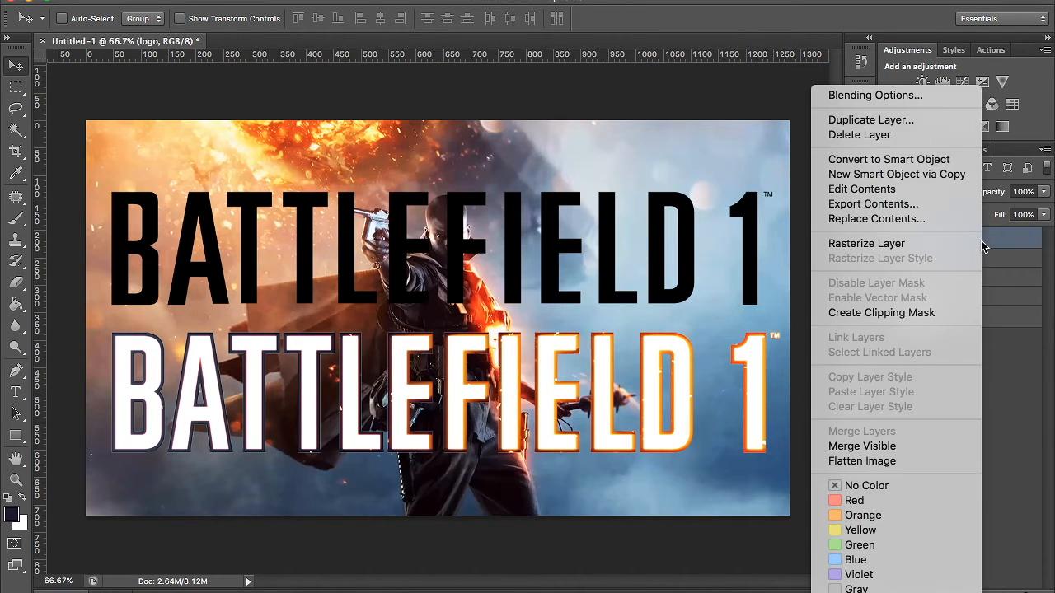
click(1021, 253)
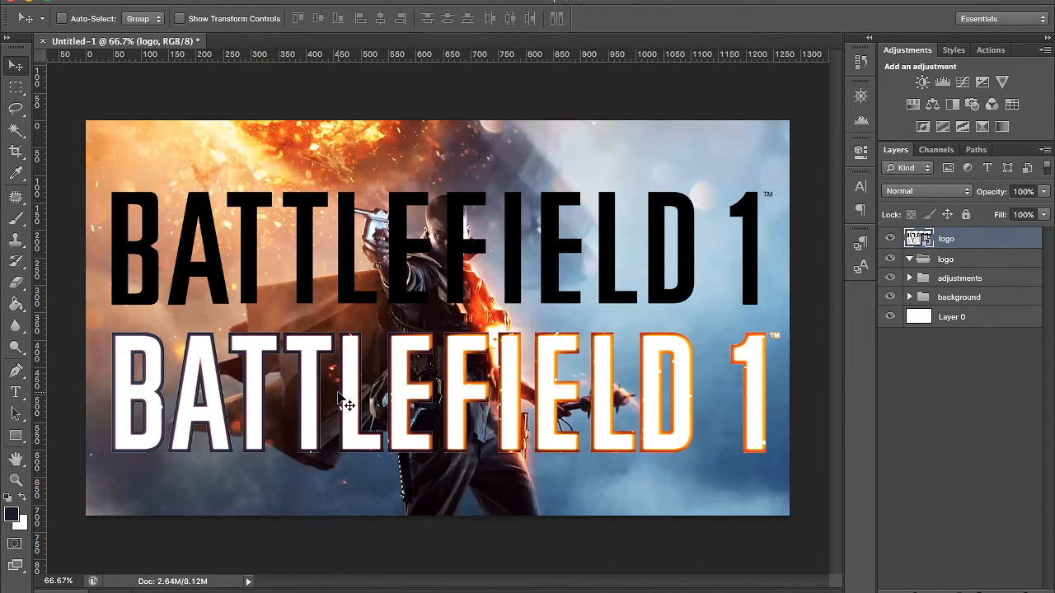
key(ctrl+t)
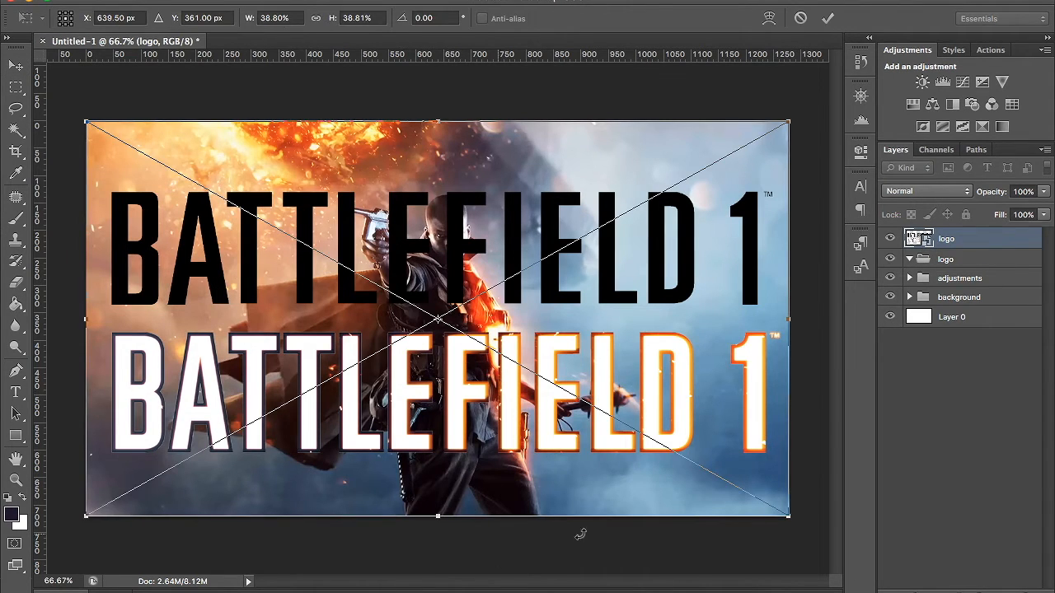
drag(789, 516, 492, 333)
key(Return)
key(ctrl+t)
drag(486, 346, 811, 494)
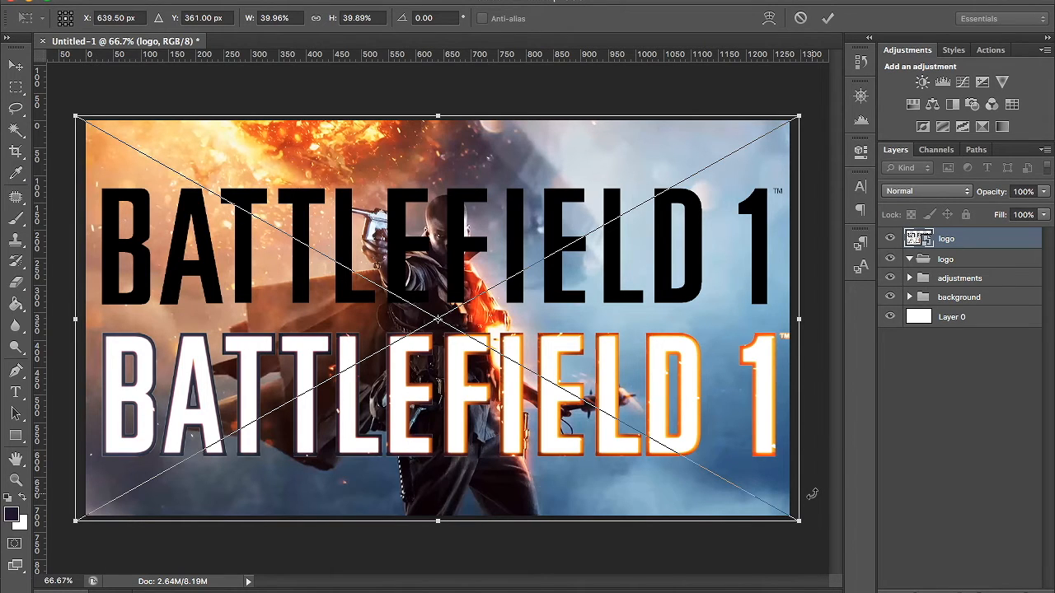
key(Return)
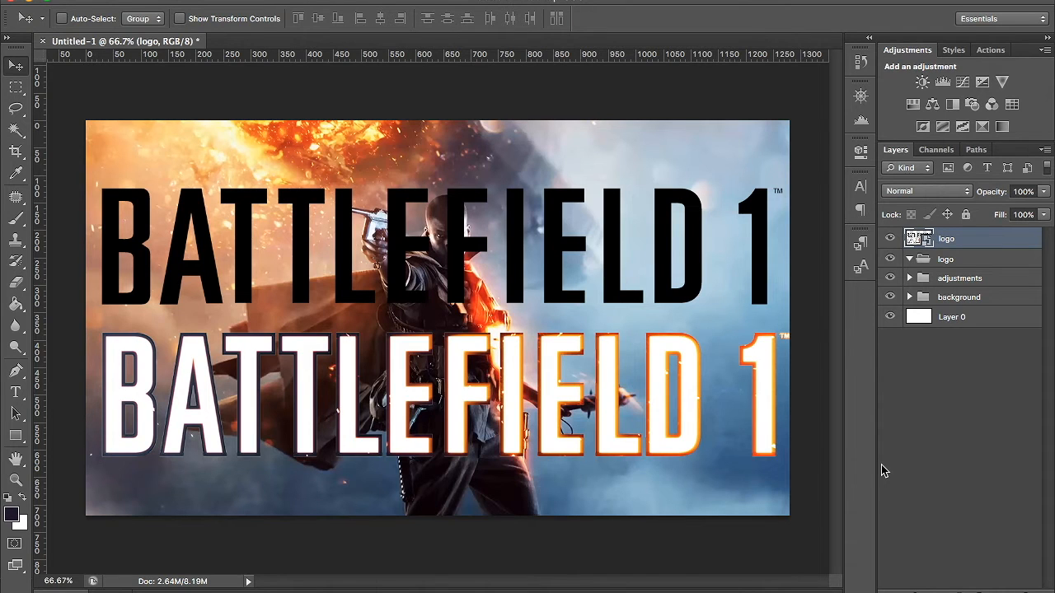
- Duplicate the logo layer, hide the original, and rasterize the copy
key(ctrl+j)
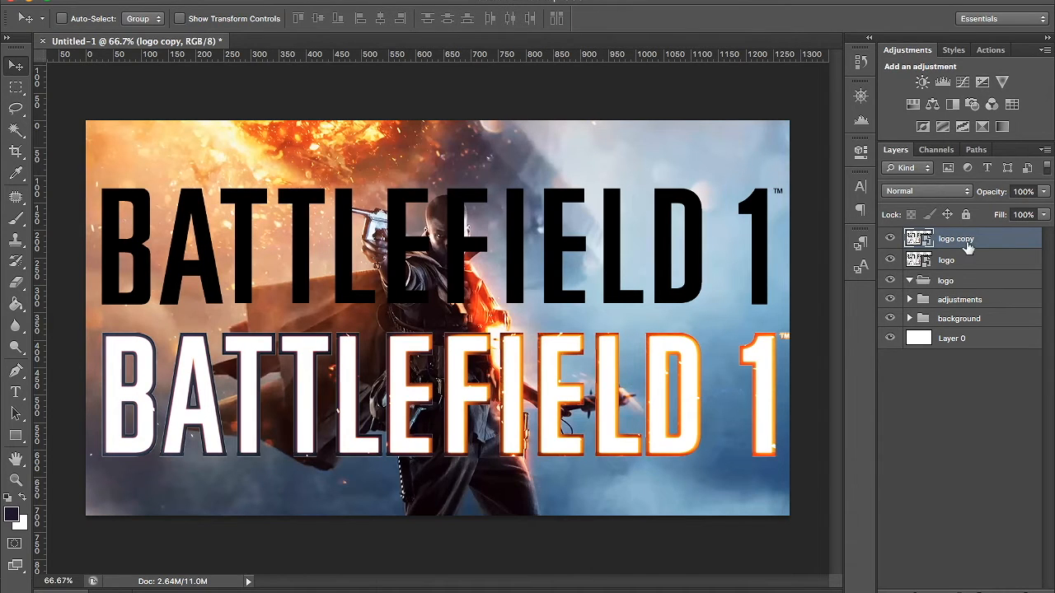
click(890, 260)
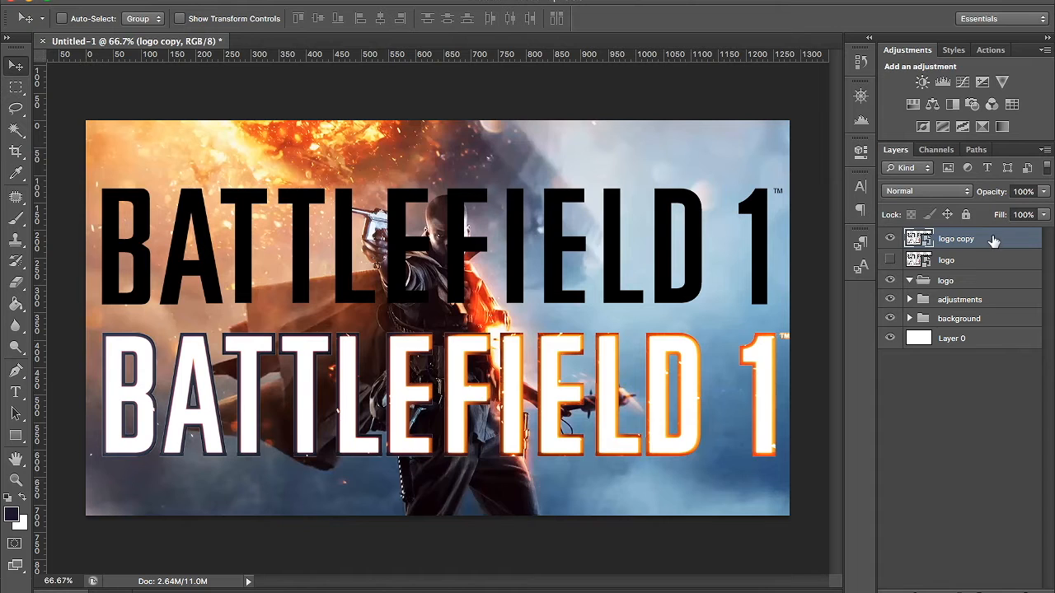
right_click(979, 239)
click(932, 239)
- Shrink the rasterized logo copy to a tiny size and scale it back up to nearly the canvas width
key(ctrl+t)
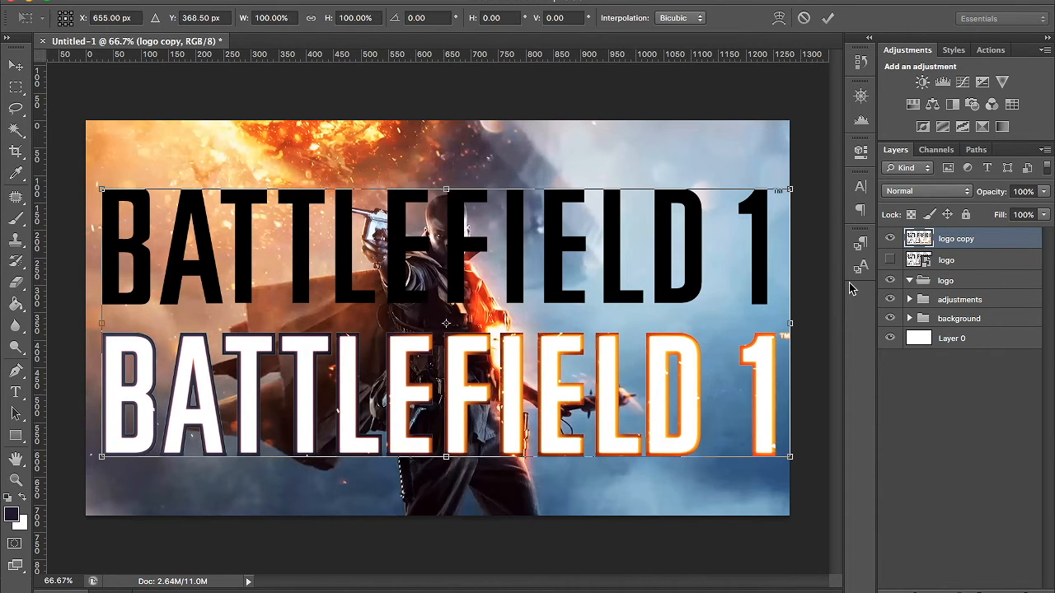
drag(787, 455, 463, 320)
key(Return)
key(ctrl+t)
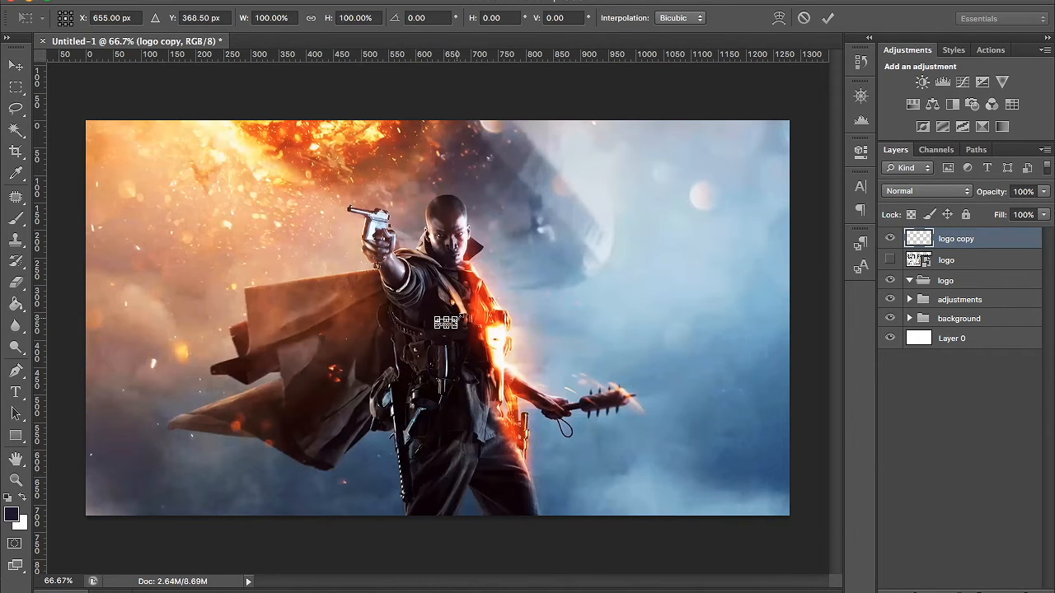
drag(455, 331, 773, 448)
key(Return)
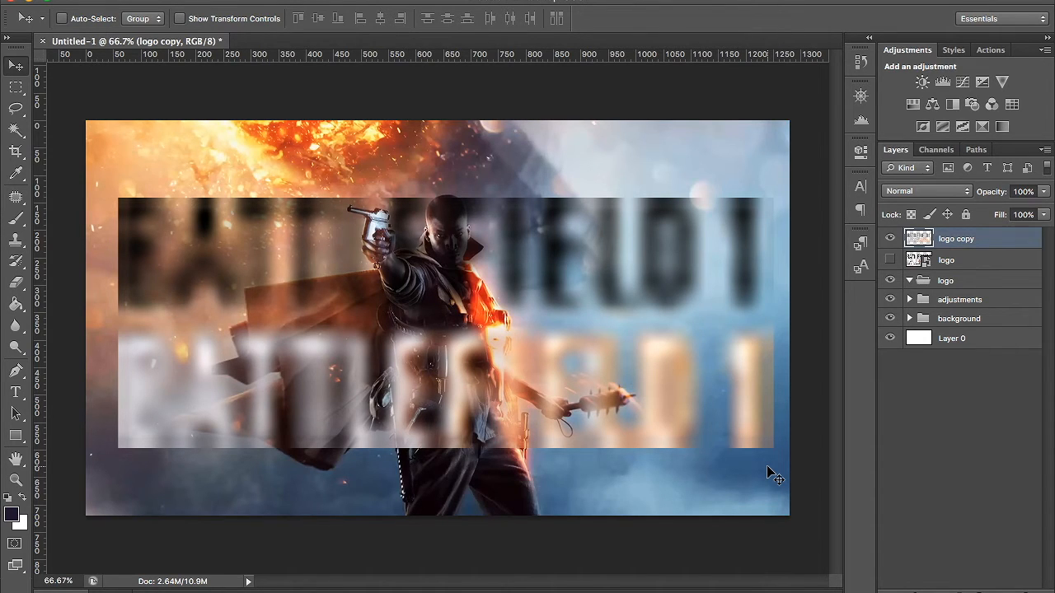
- Delete the rasterized logo copy and show the original logo layer again
key(Delete)
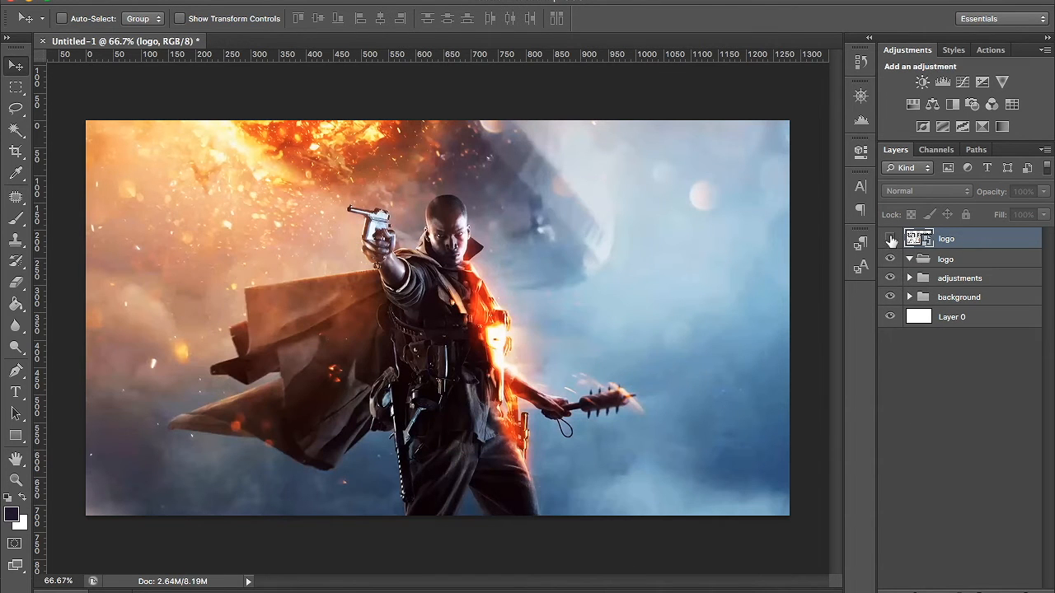
click(890, 239)
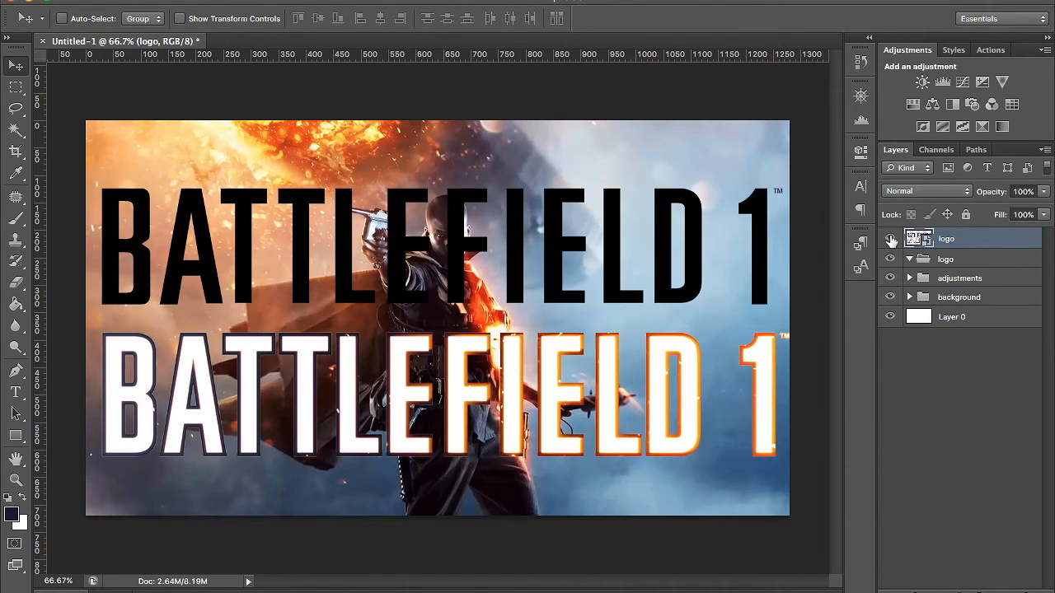
- Rasterize the logo layer and erase its lower white wordmark using a rectangular selection, and deselect
right_click(971, 245)
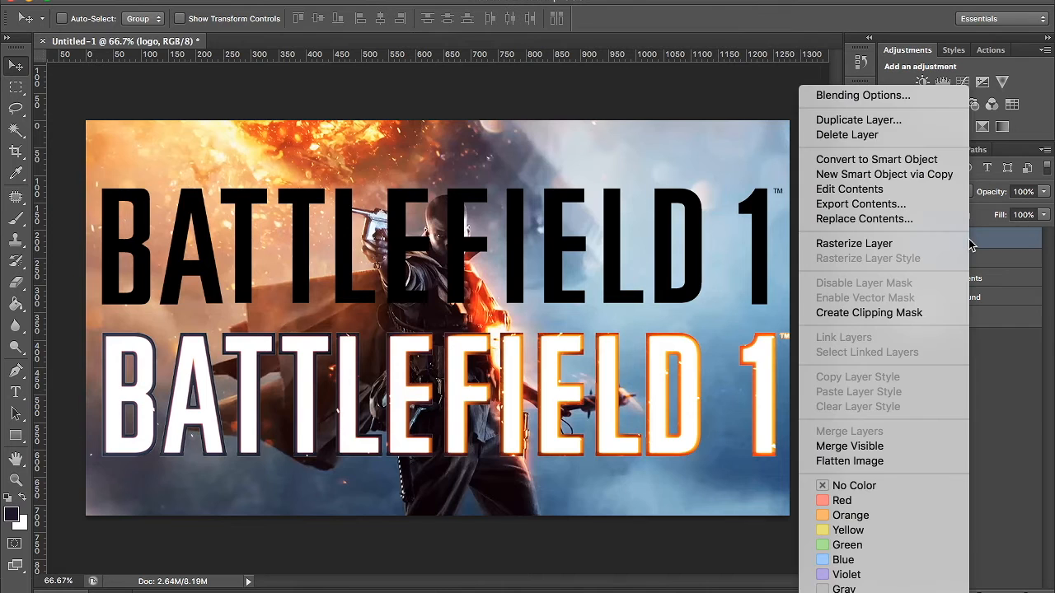
click(922, 245)
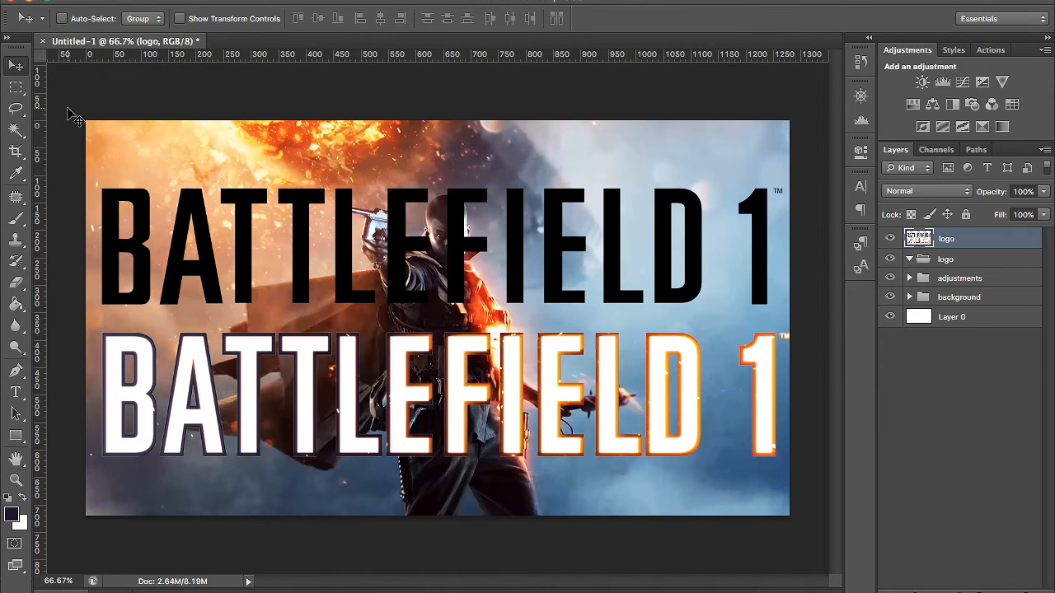
click(14, 92)
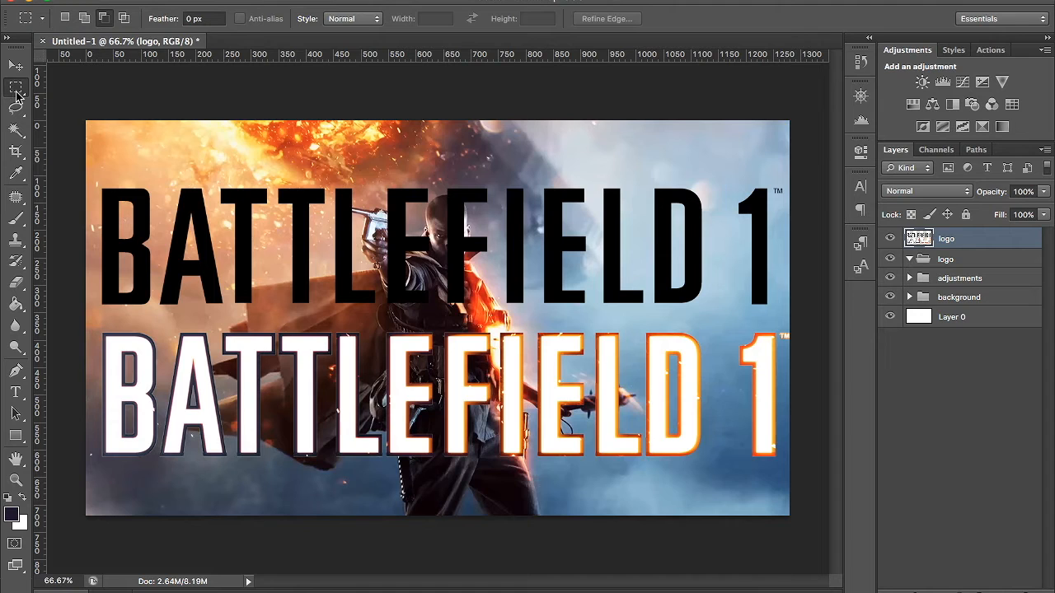
drag(89, 319, 858, 541)
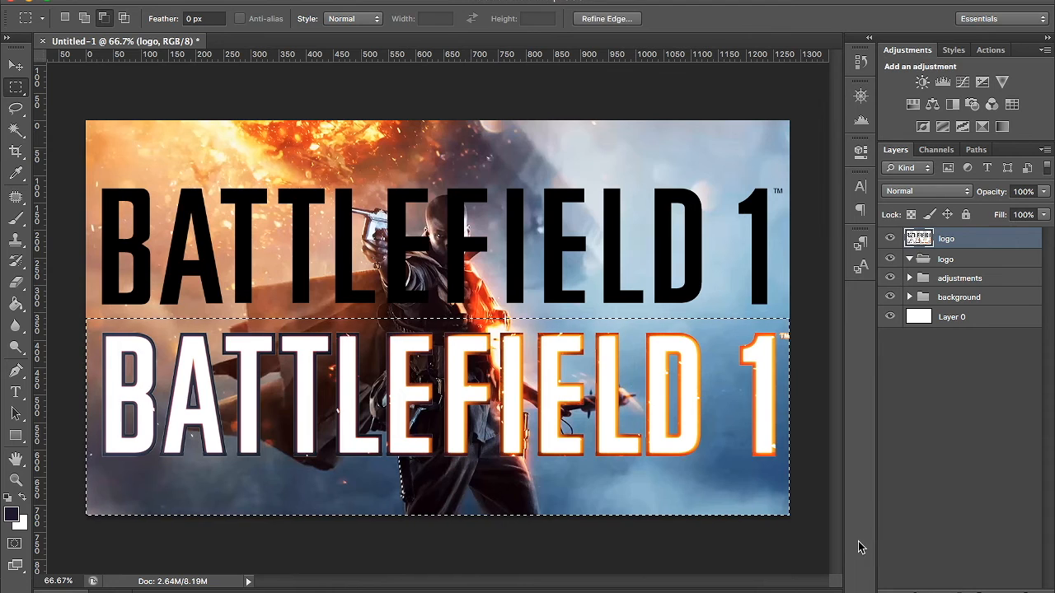
key(Delete)
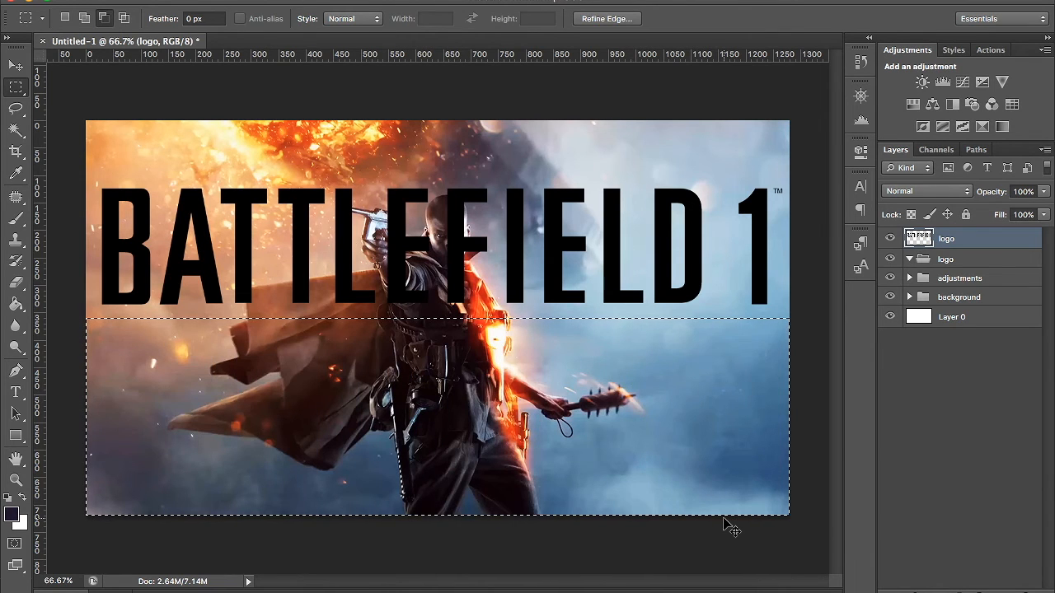
key(ctrl+d)
- Nudge the remaining black Battlefield 1 logo slightly to the left on the canvas
key(v)
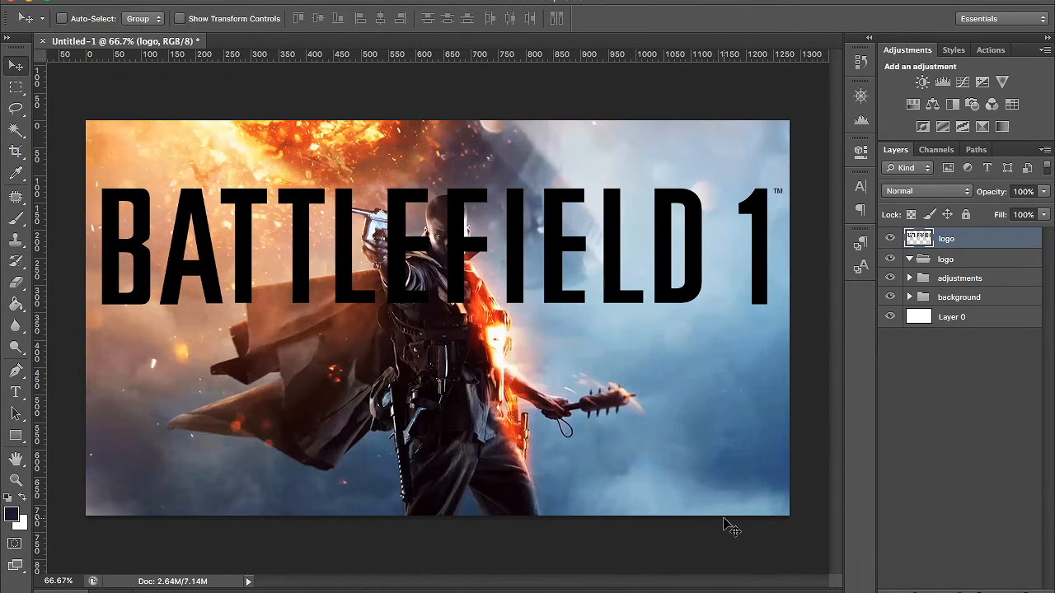
key(Left)
key(Left)
key(Left)
key(Left)
key(Left)
key(Left)
key(Left)
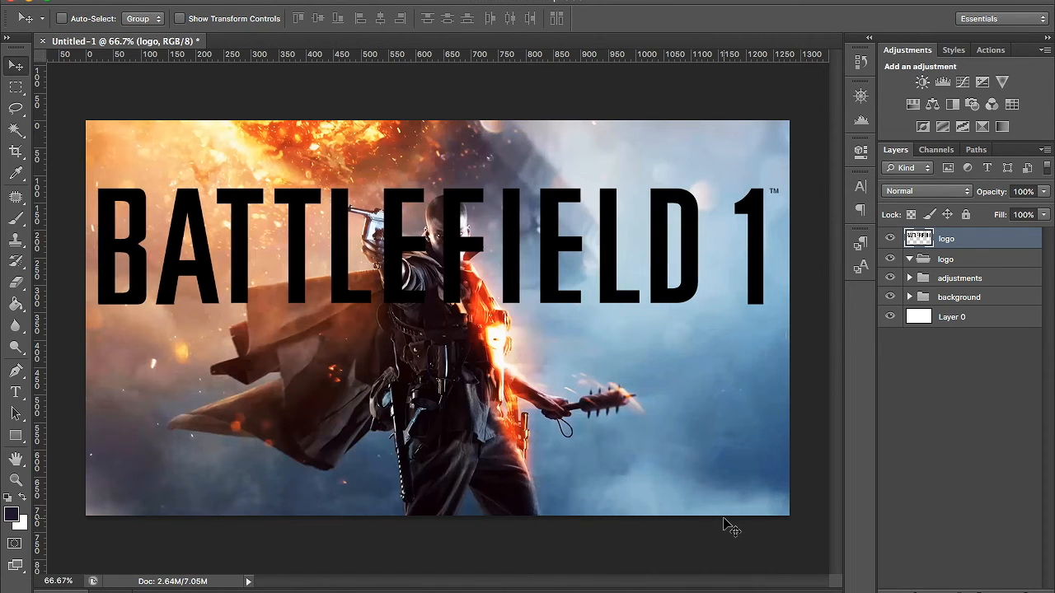
click(15, 86)
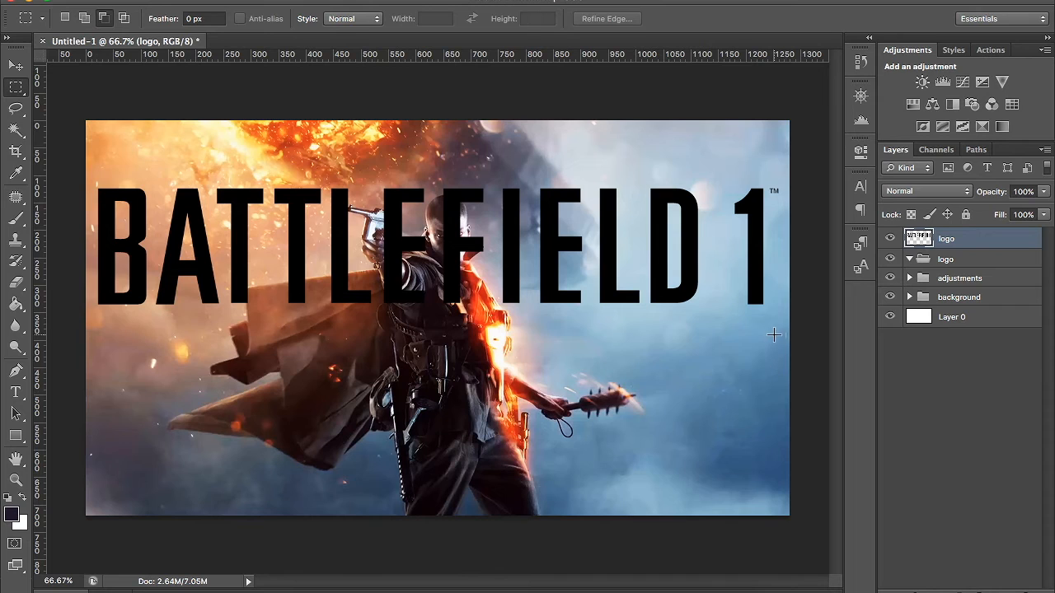
drag(775, 323, 800, 370)
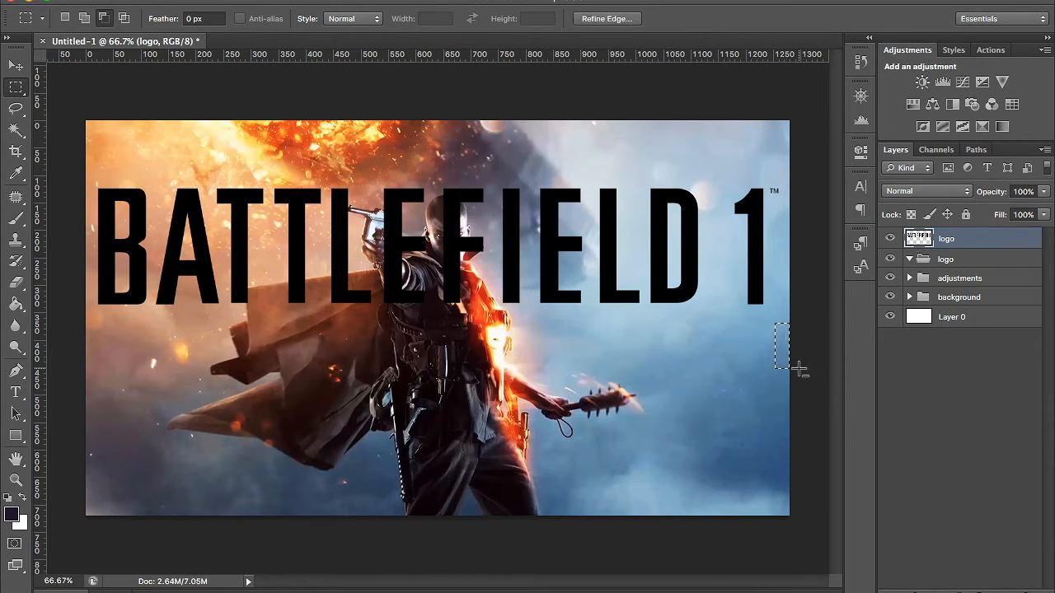
click(799, 370)
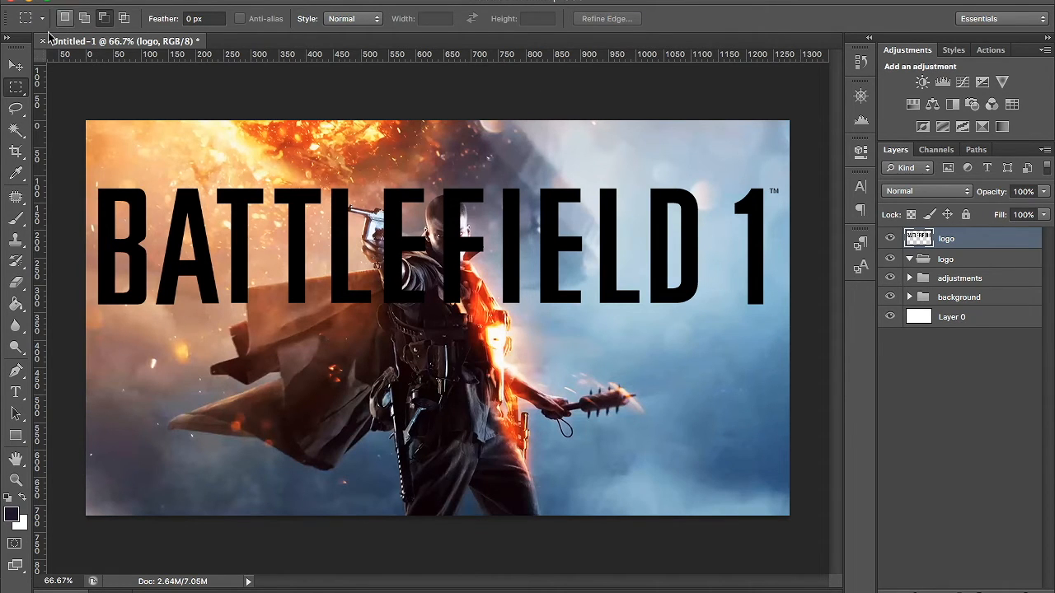
click(16, 66)
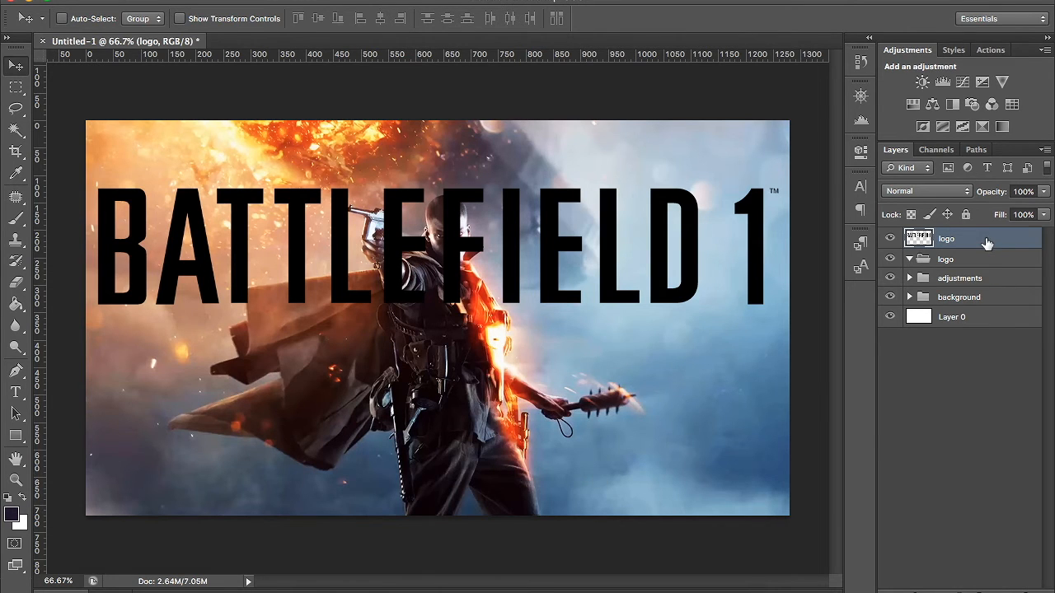
- Convert the logo layer to a smart object and scale it proportionally about its centre to about 93%
right_click(987, 243)
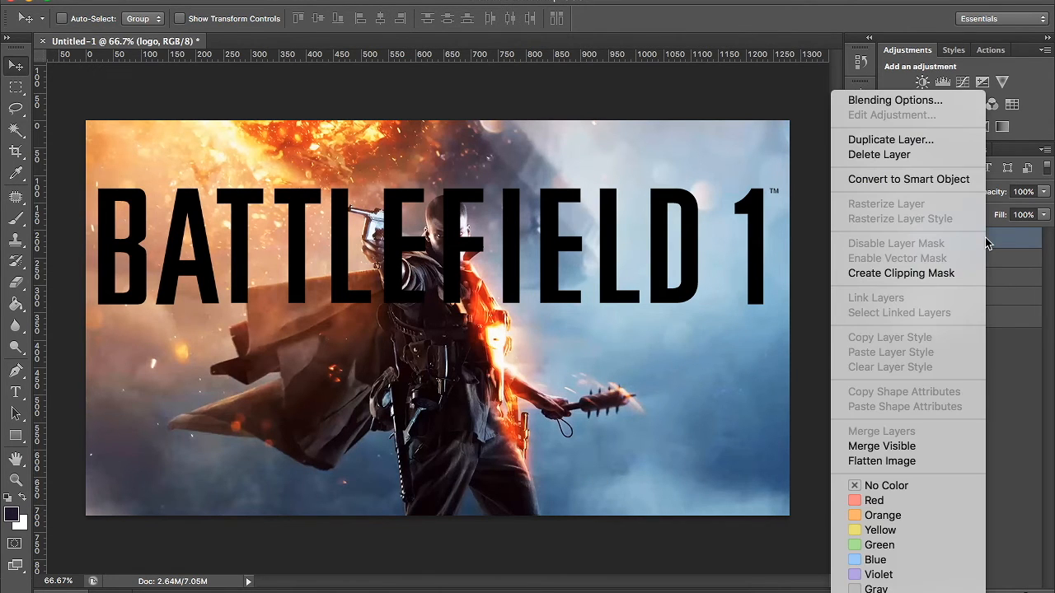
click(895, 183)
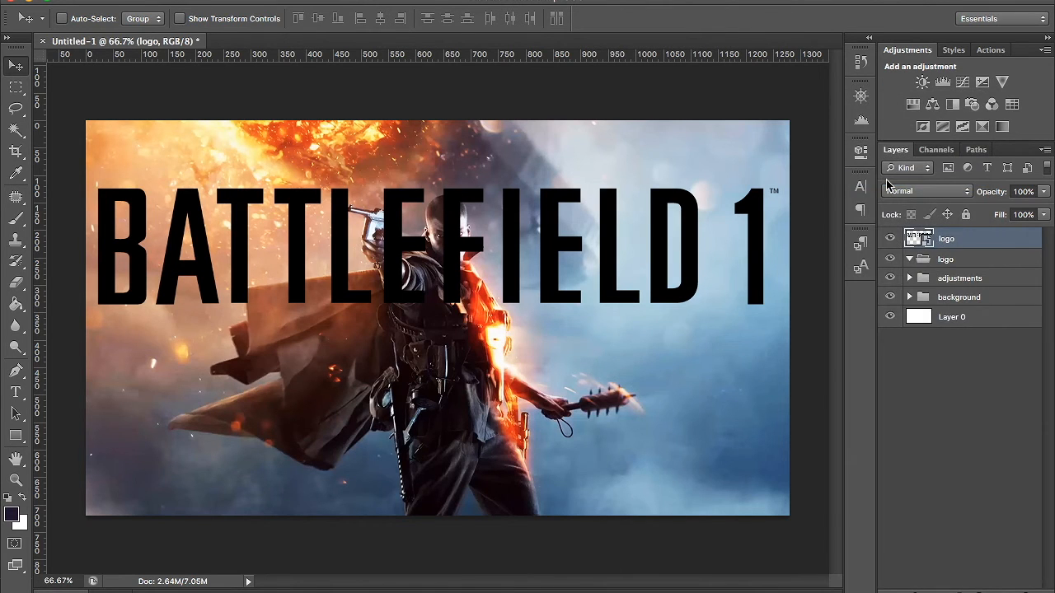
key(ctrl+t)
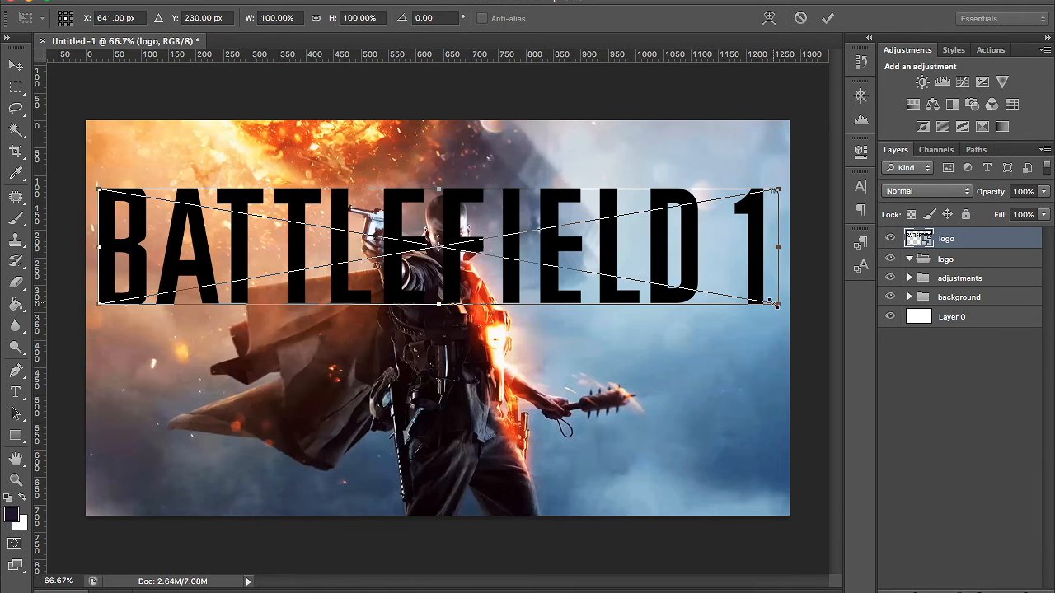
drag(769, 303, 471, 201)
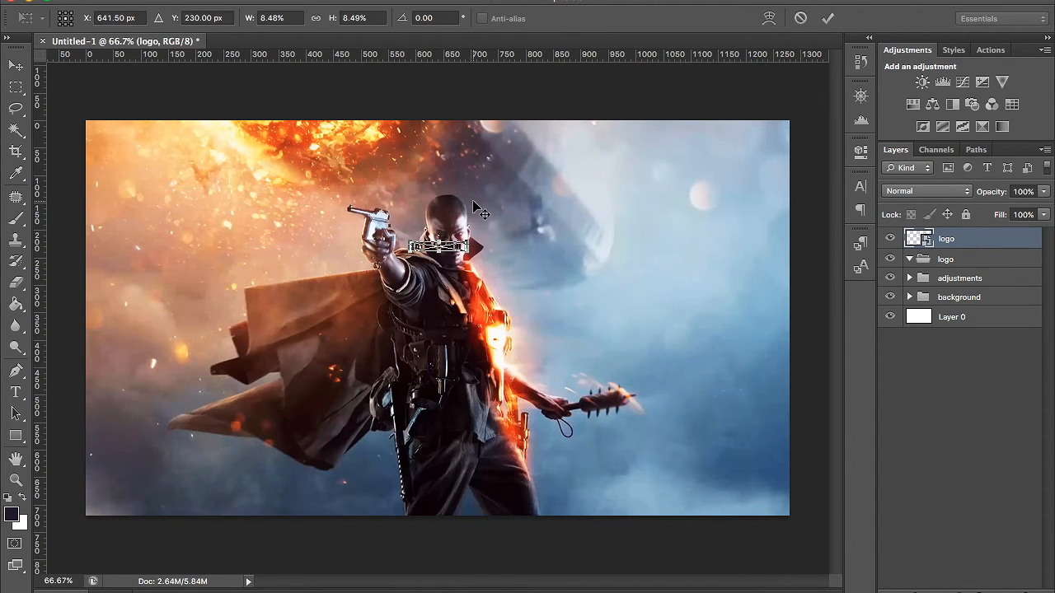
drag(479, 251, 751, 328)
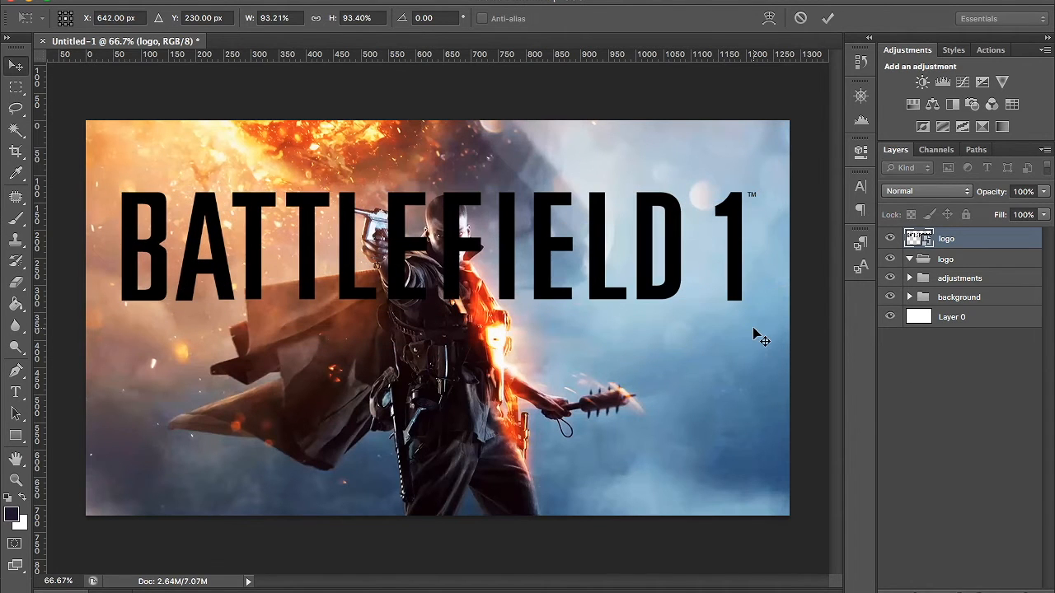
key(Return)
- Move the logo straight down over the soldier's legs in the lower part of the canvas
key(shift+Down)
key(shift+Down)
key(shift+Down)
key(shift+Down)
key(shift+Down)
key(shift+Down)
key(shift+Down)
key(shift+Down)
key(shift+Down)
key(shift+Down)
key(shift+Down)
key(shift+Down)
key(shift+Down)
key(shift+Down)
key(shift+Down)
key(shift+Down)
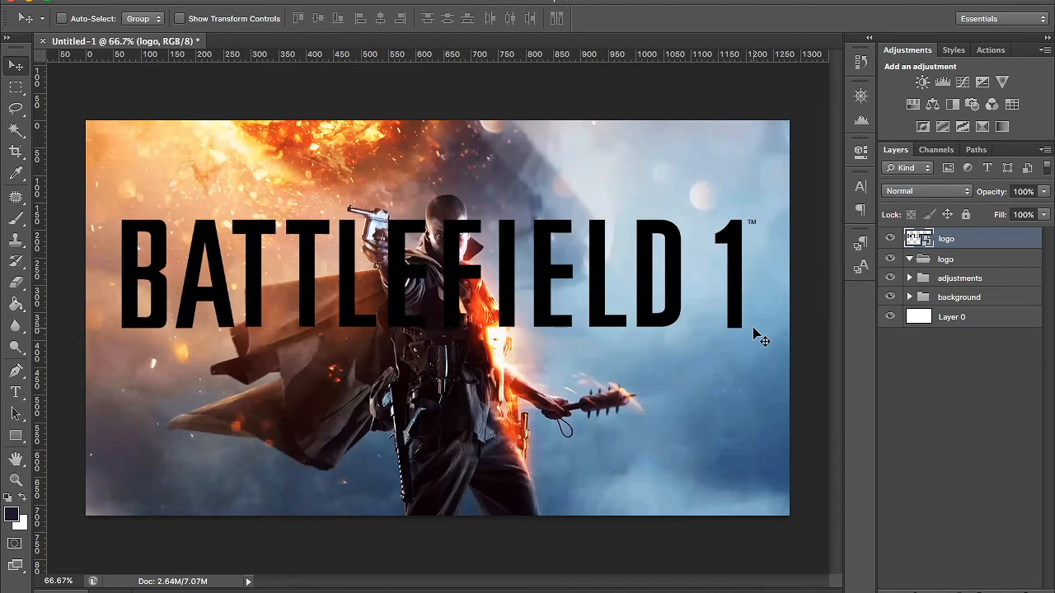
key(shift+Down)
key(shift+Down)
key(shift+Down)
key(shift+Down)
key(shift+Down)
key(shift+Down)
key(shift+Down)
key(shift+Down)
key(shift+Down)
key(shift+Down)
key(shift+Down)
key(shift+Down)
key(shift+Down)
key(shift+Down)
key(shift+Down)
key(shift+Down)
key(shift+Down)
key(shift+Down)
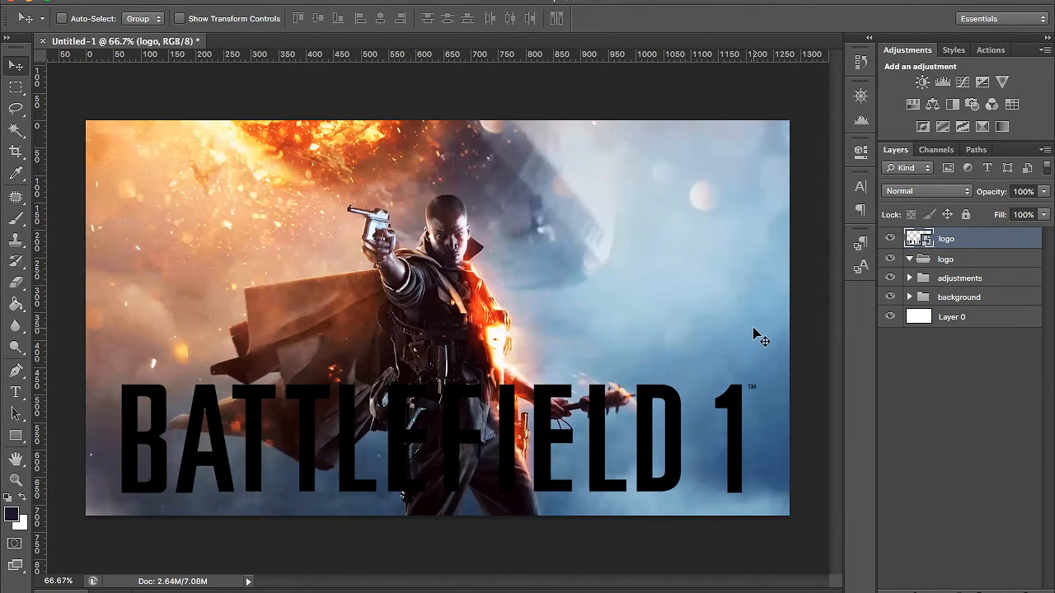
key(shift+Up)
key(shift+Up)
key(shift+Up)
key(shift+Up)
key(shift+Up)
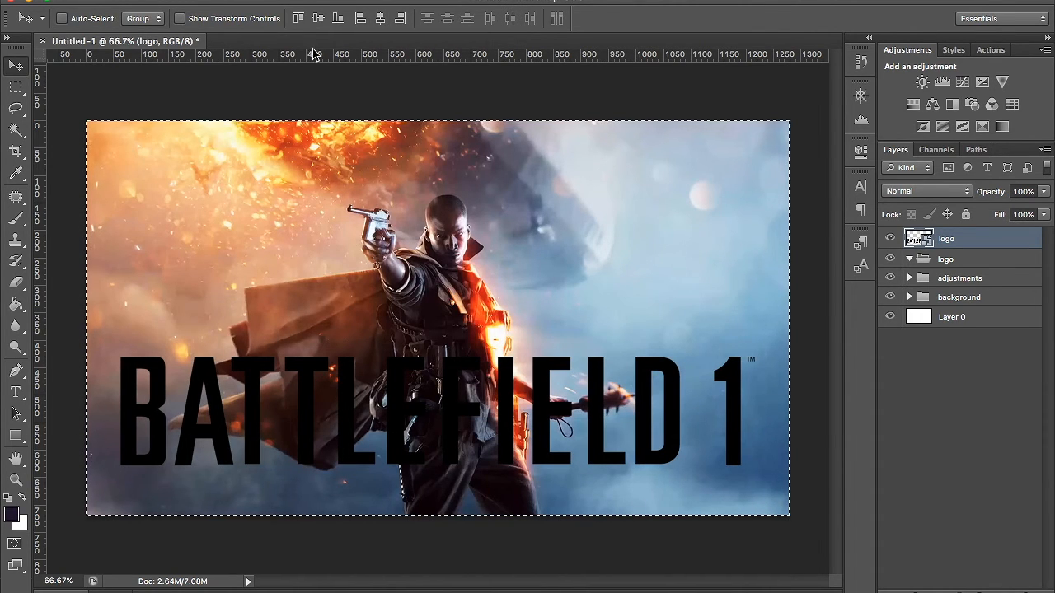
- Align the logo to the canvas's bottom edge, clear the selection, and raise the logo across the soldier's waist and thighs
click(319, 19)
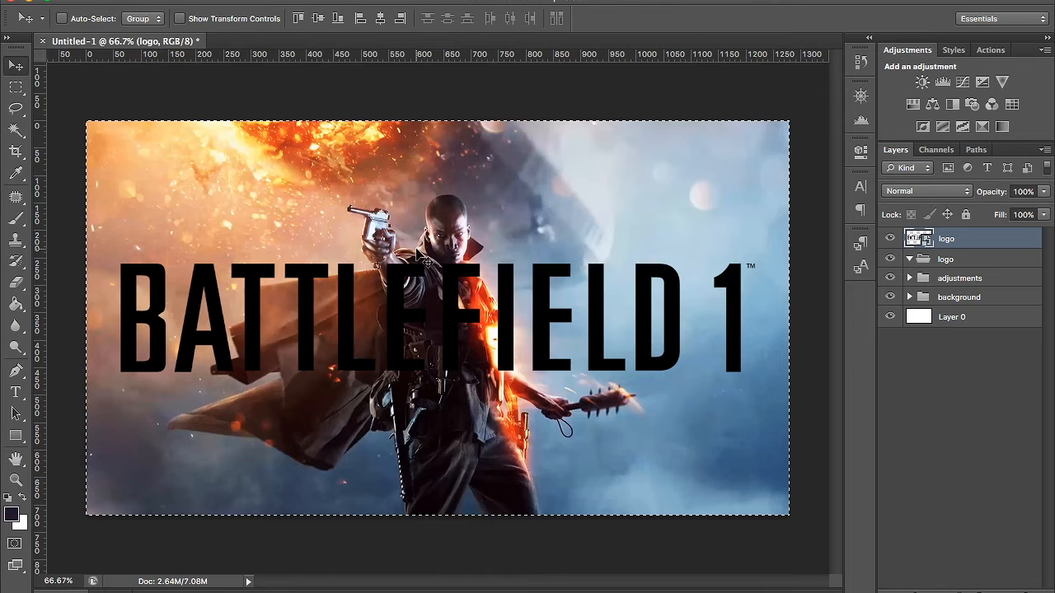
click(338, 19)
key(shift+Up)
key(shift+Up)
key(shift+Up)
key(shift+Up)
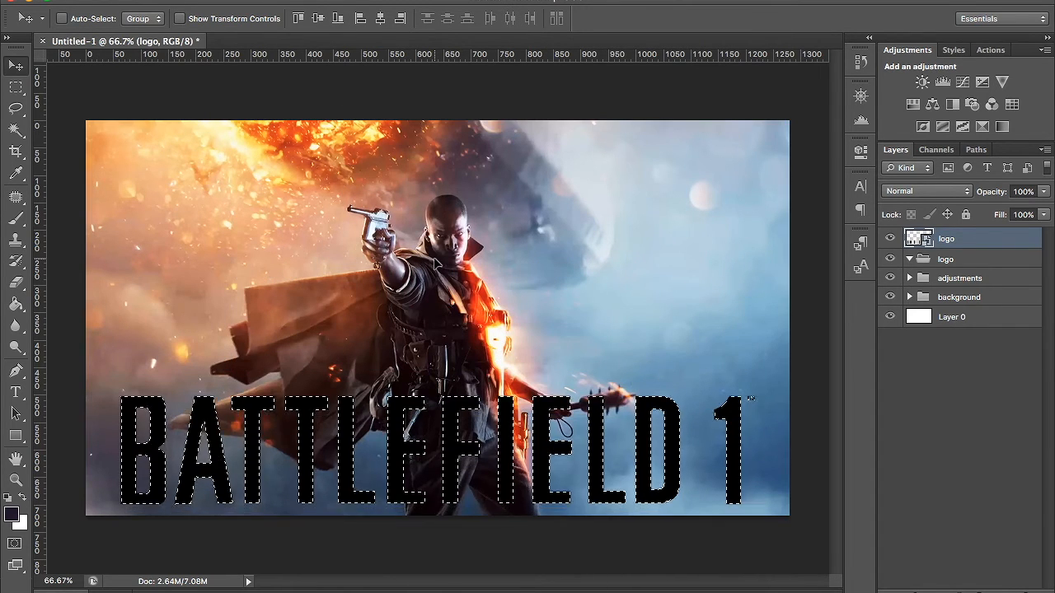
key(shift+Up)
key(shift+Up)
key(shift+Up)
key(shift+Up)
key(shift+Up)
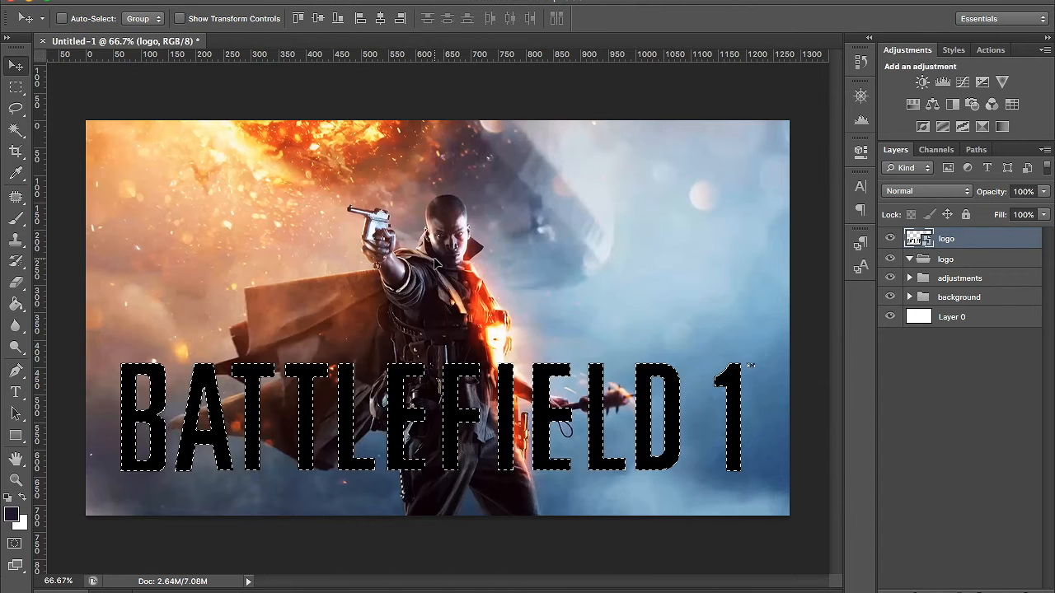
key(ctrl+d)
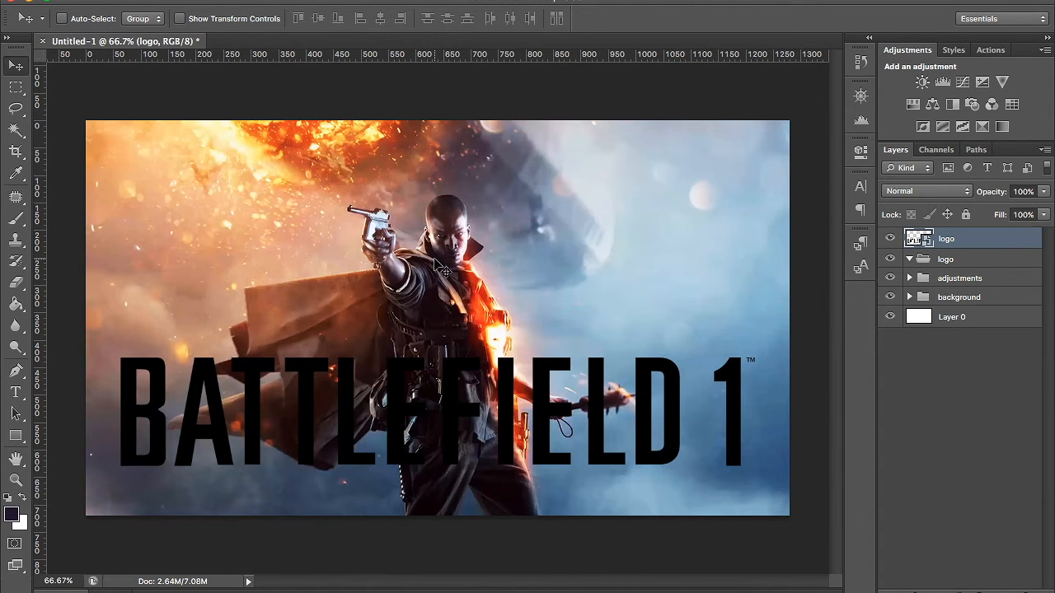
key(shift+Up)
key(shift+Up)
key(shift+Up)
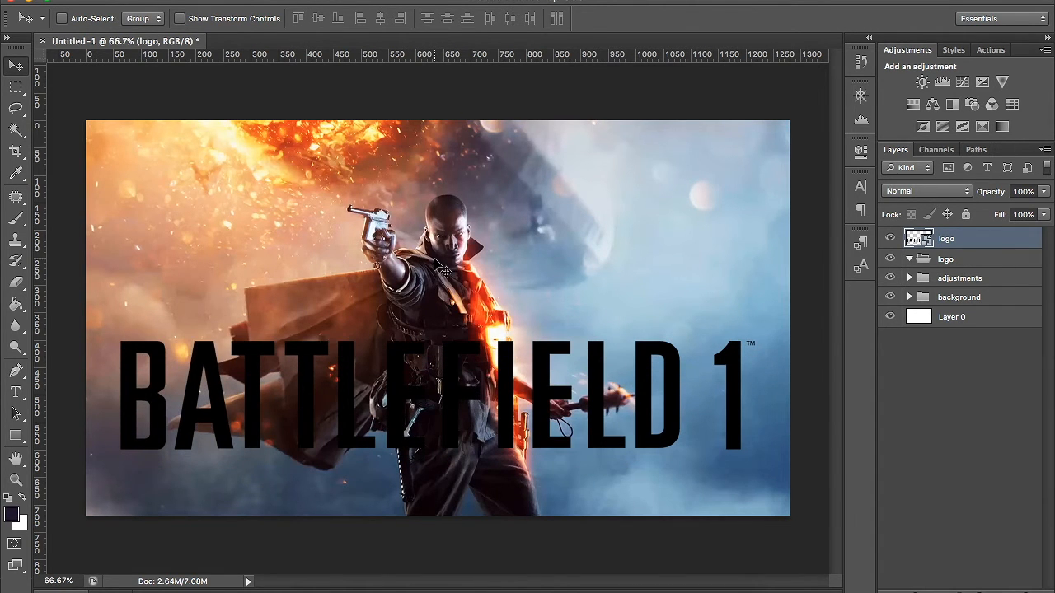
key(shift+Down)
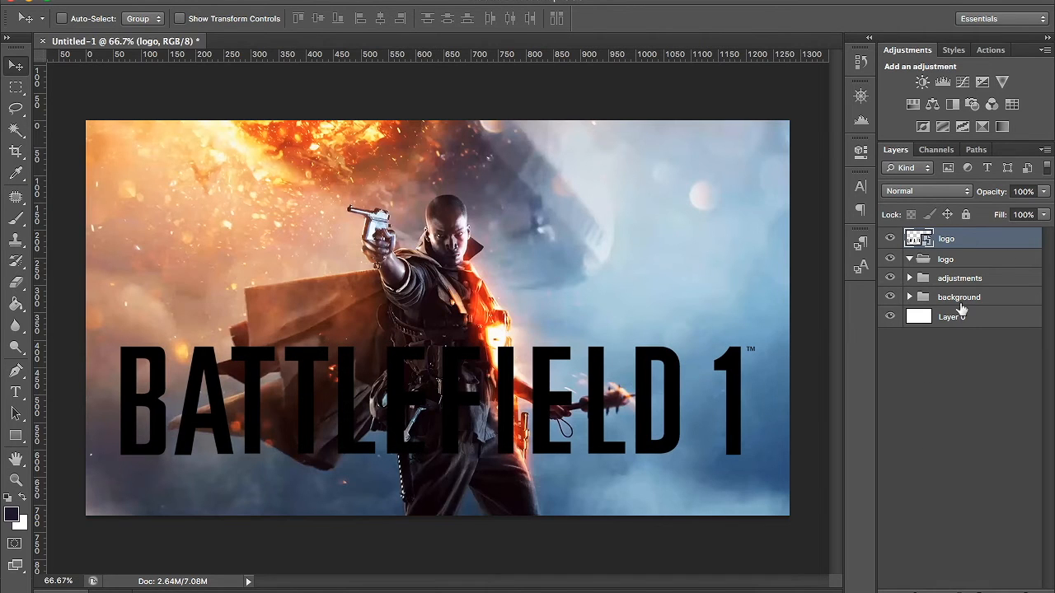
- Add a Color Overlay to the logo layer with the off-white colour f1f1f1
double_click(1001, 245)
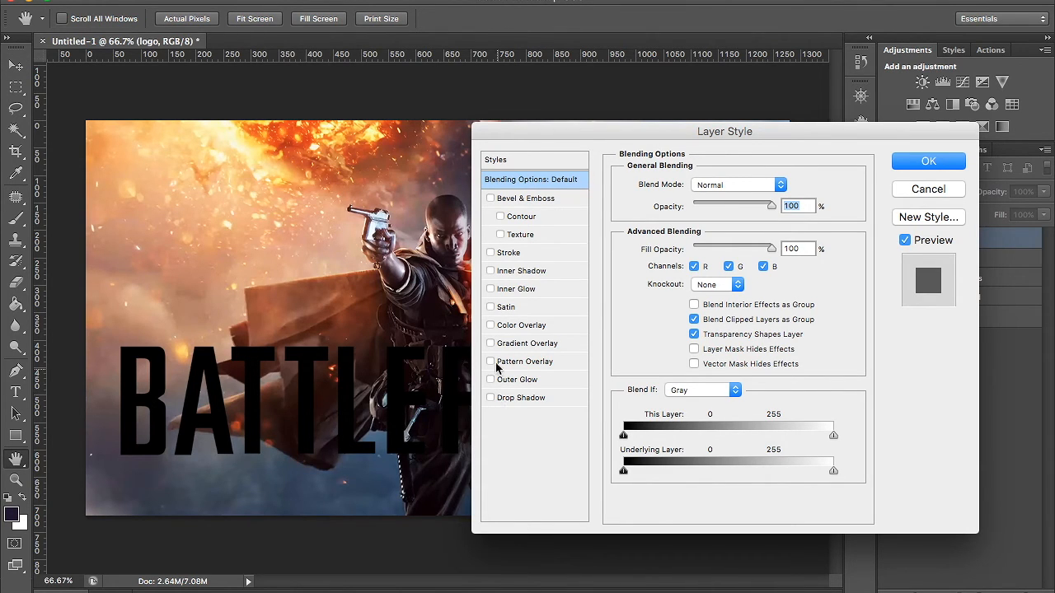
click(490, 325)
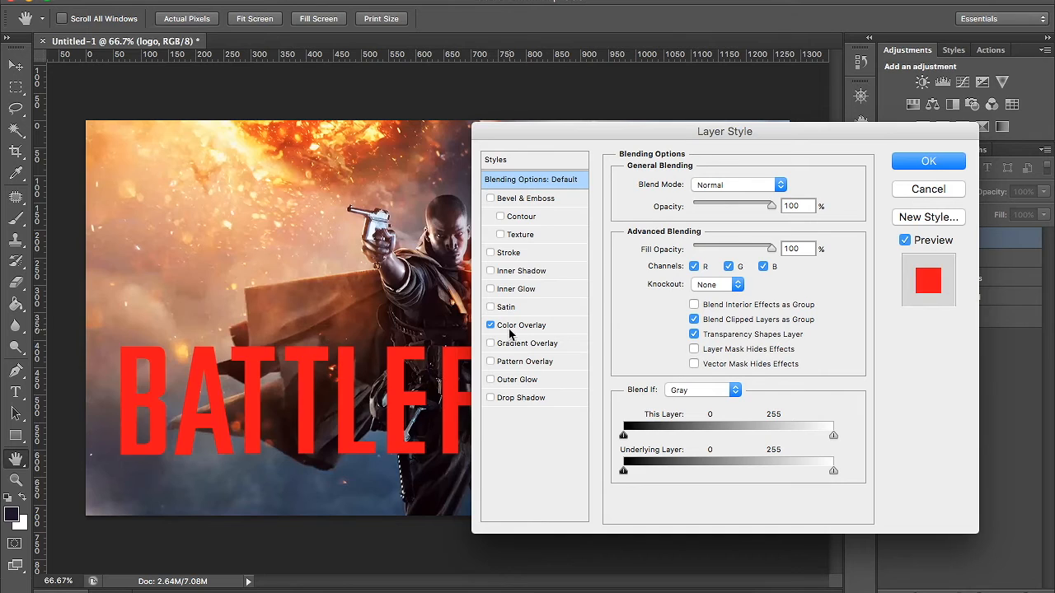
click(526, 326)
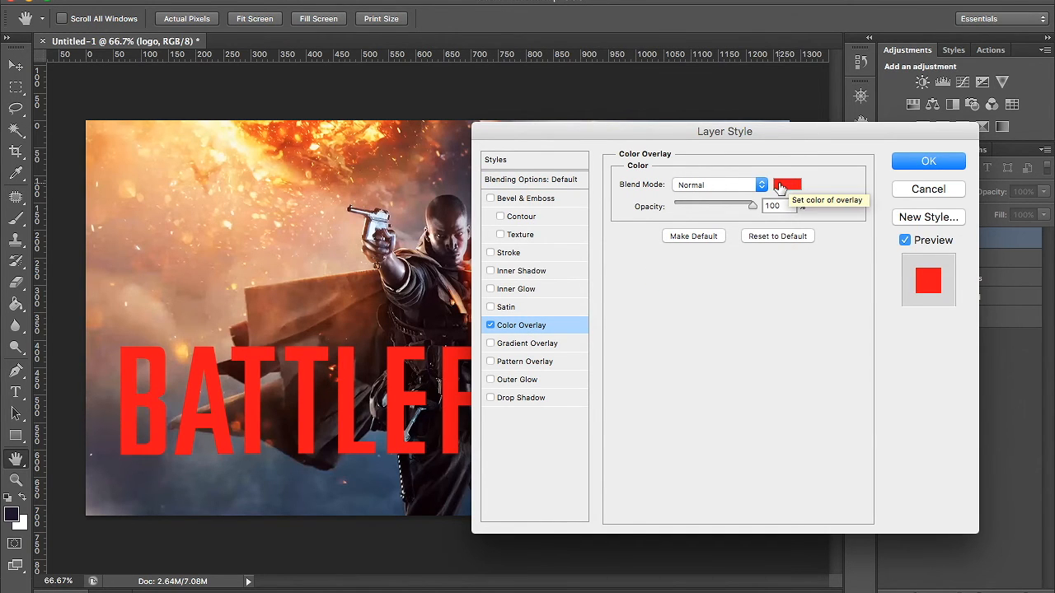
click(784, 186)
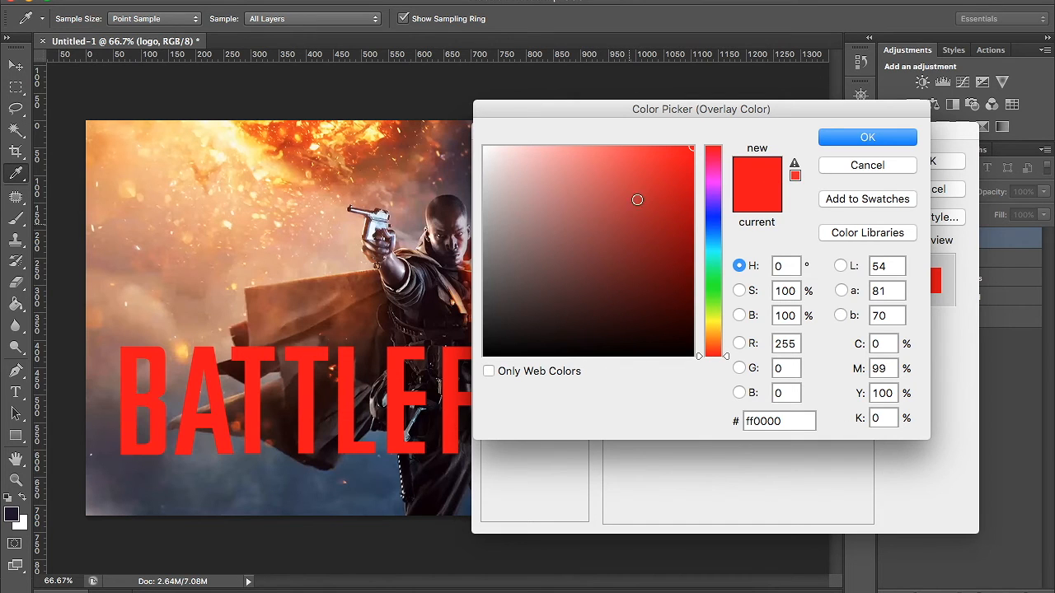
mouse_move(717, 162)
mouse_down()
mouse_move(703, 303)
mouse_move(707, 156)
mouse_move(707, 345)
mouse_move(705, 228)
mouse_move(647, 212)
mouse_up()
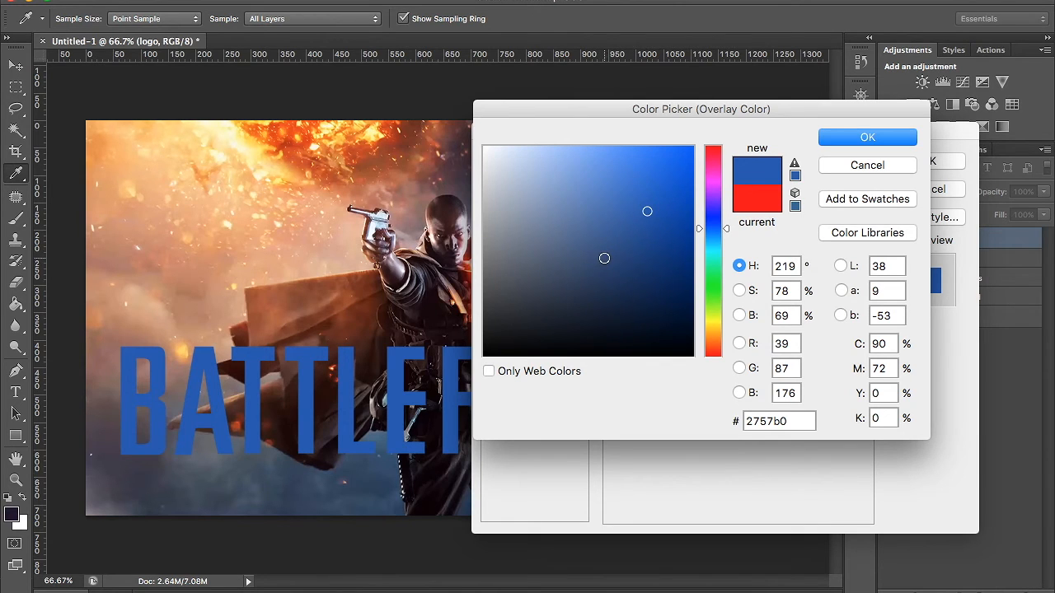
mouse_move(523, 174)
mouse_down()
mouse_move(400, 111)
mouse_move(408, 155)
mouse_up()
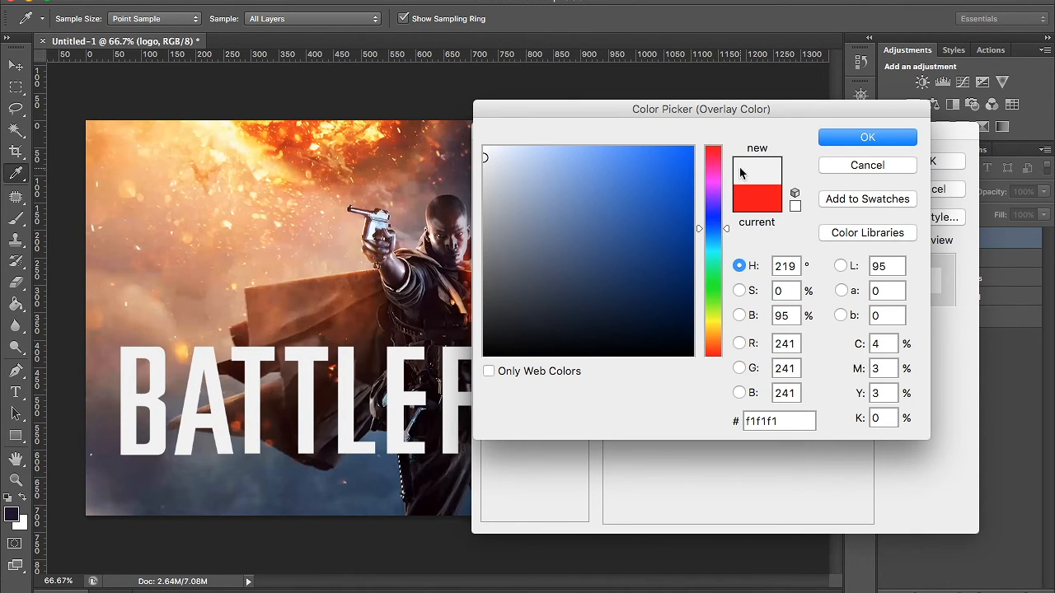
click(857, 138)
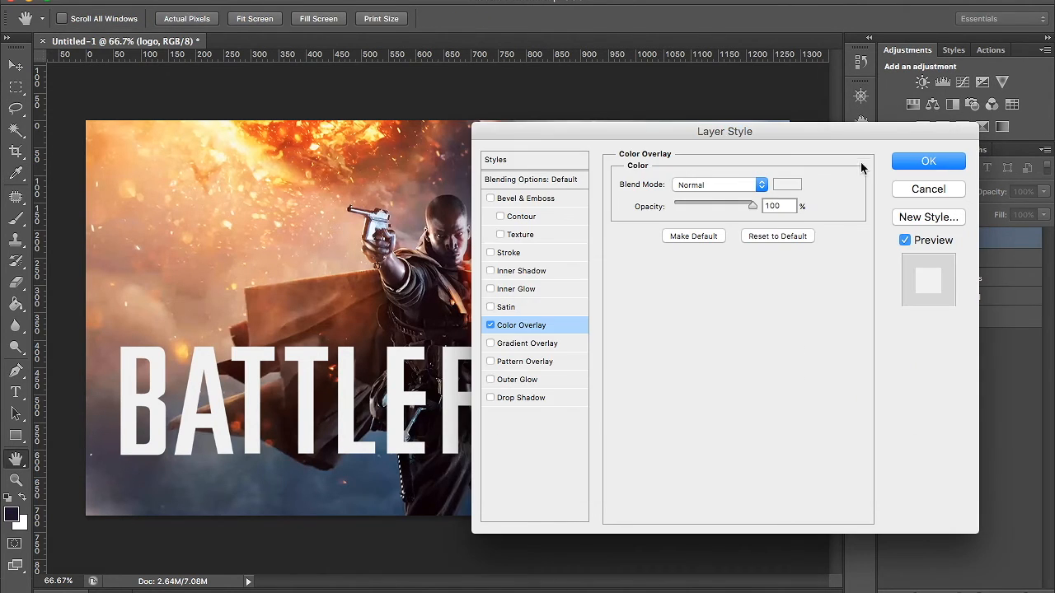
- Add a Drop Shadow to the logo with distance 0 px, spread 2% and size 10 px, and apply the layer style
click(528, 402)
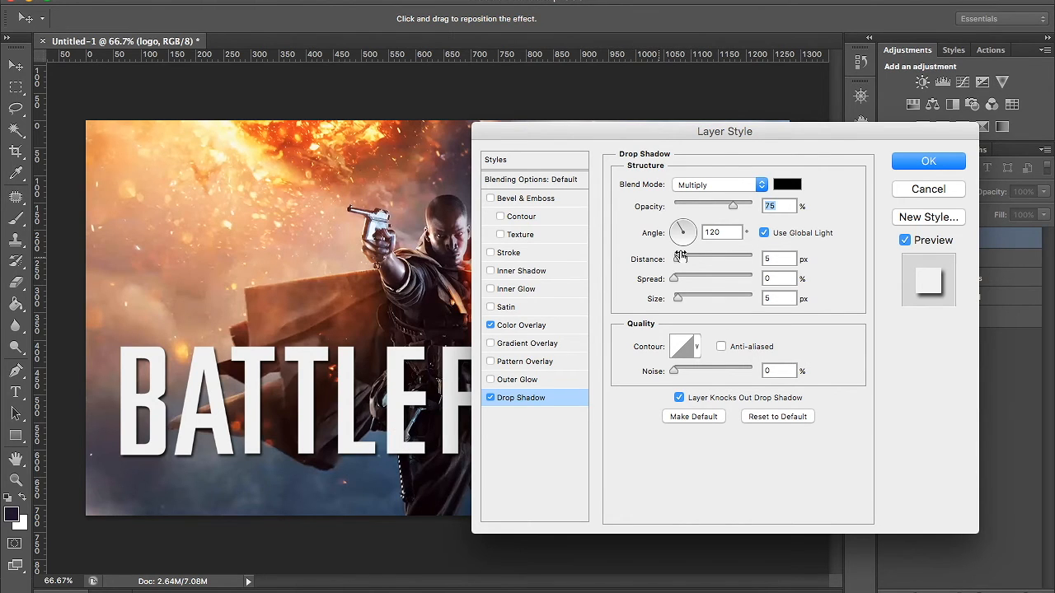
mouse_move(677, 260)
mouse_down()
mouse_move(744, 276)
mouse_move(688, 282)
mouse_move(751, 280)
mouse_move(670, 274)
mouse_up()
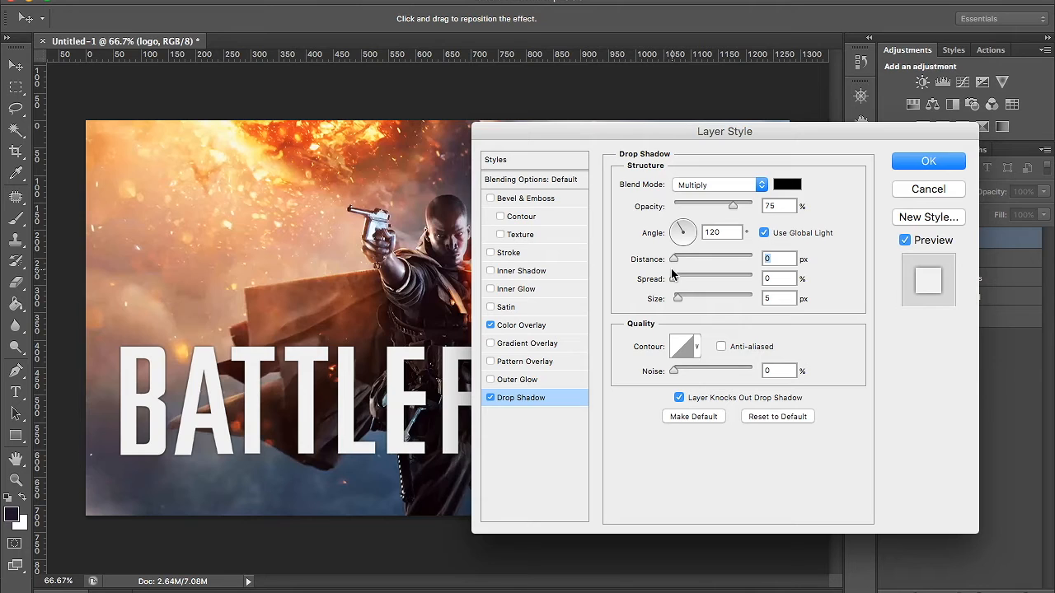
drag(674, 277, 775, 284)
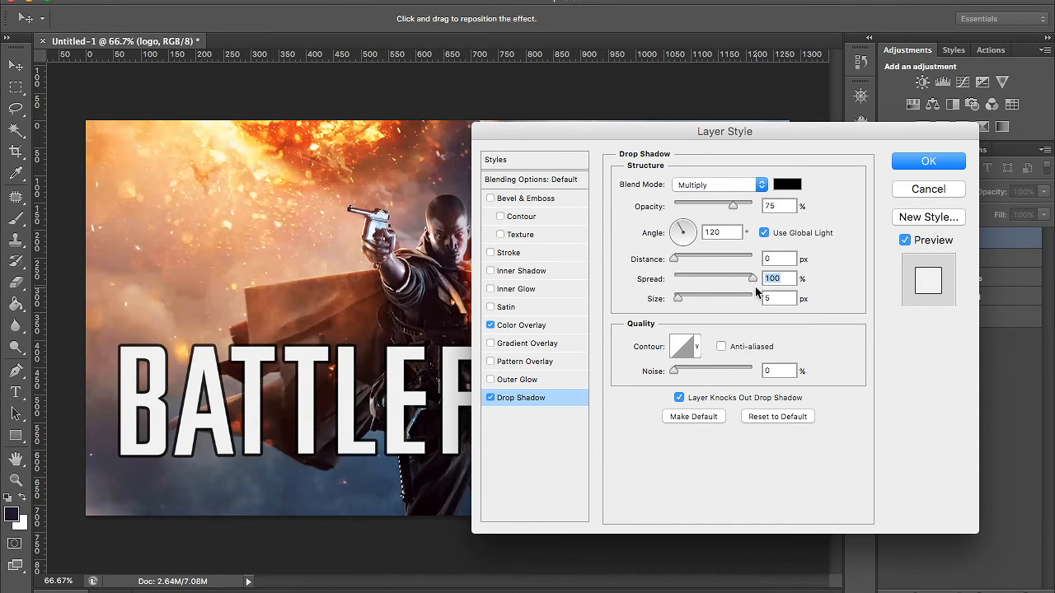
drag(754, 279, 676, 282)
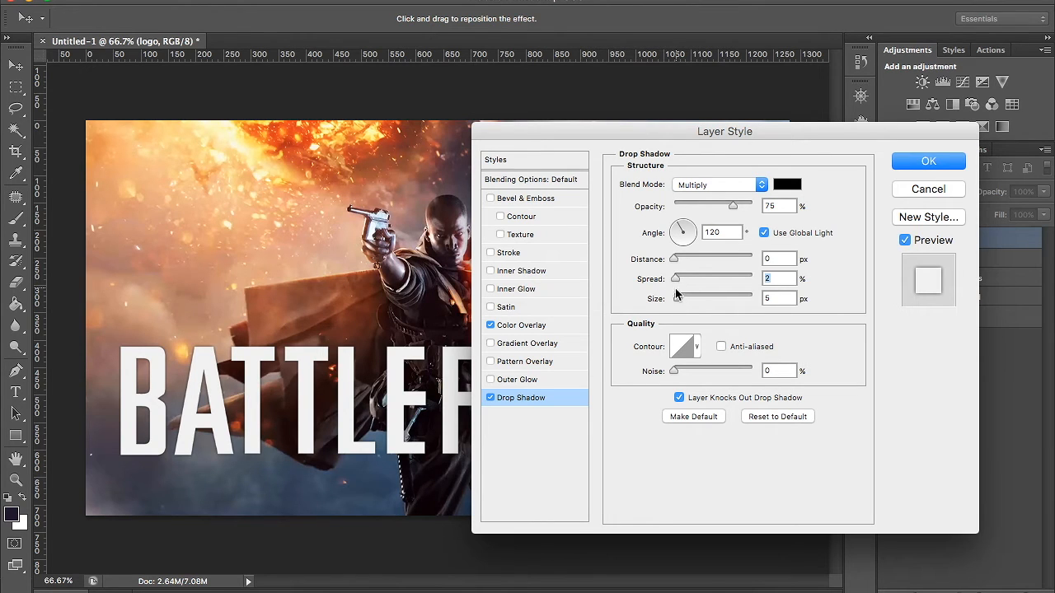
drag(678, 300, 691, 299)
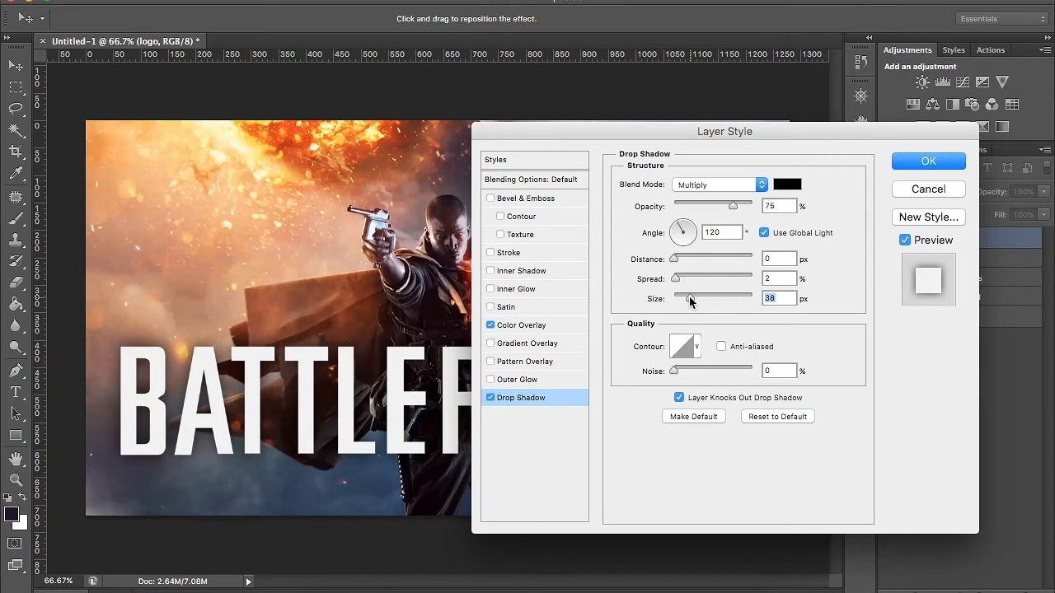
drag(690, 297, 683, 298)
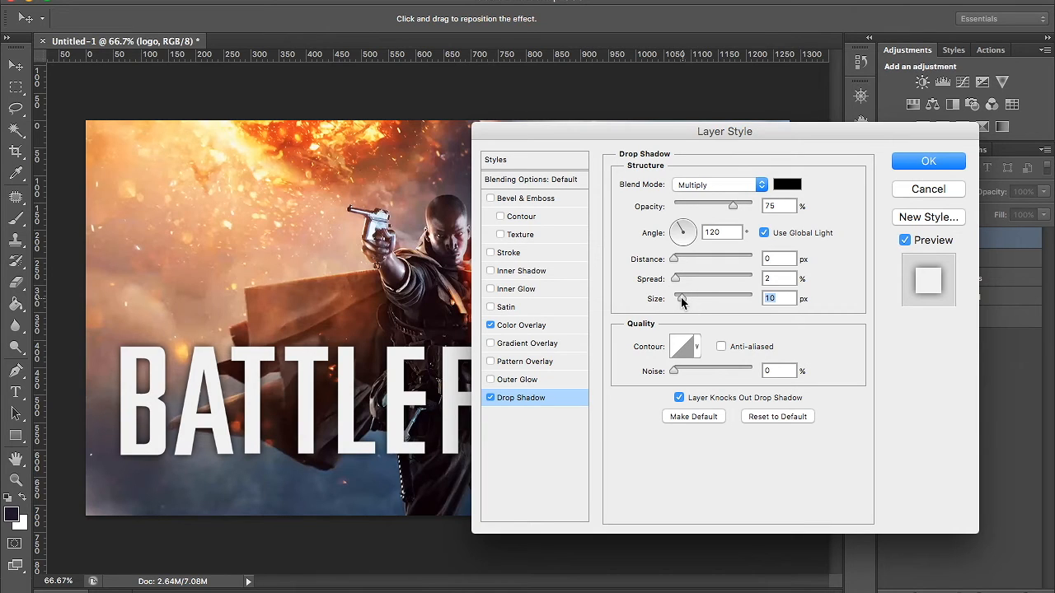
click(922, 163)
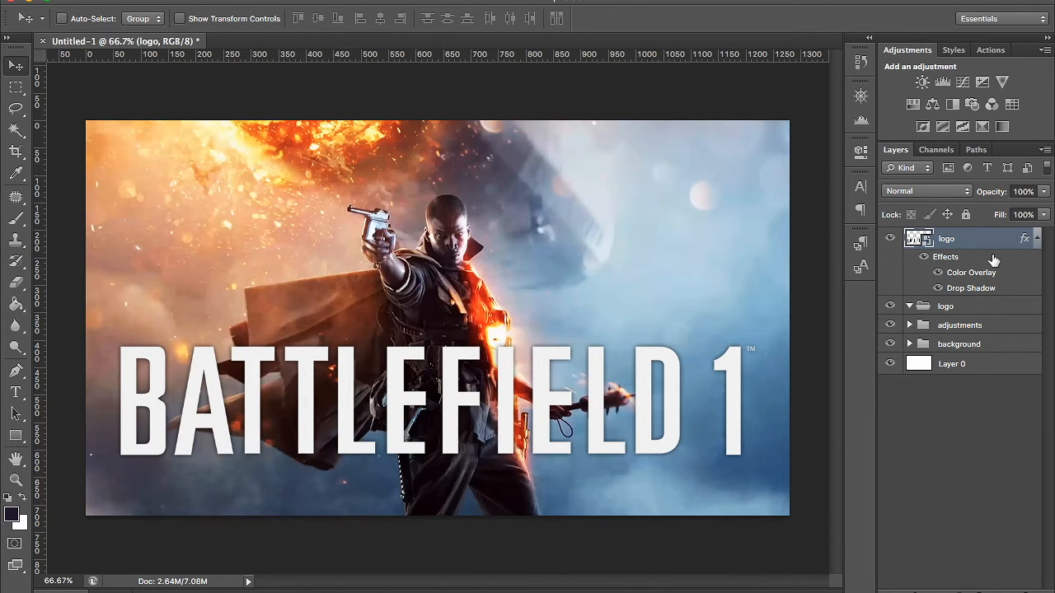
- Collapse the logo layer's effects, move the layer into the logo group, and collapse the group
click(1038, 240)
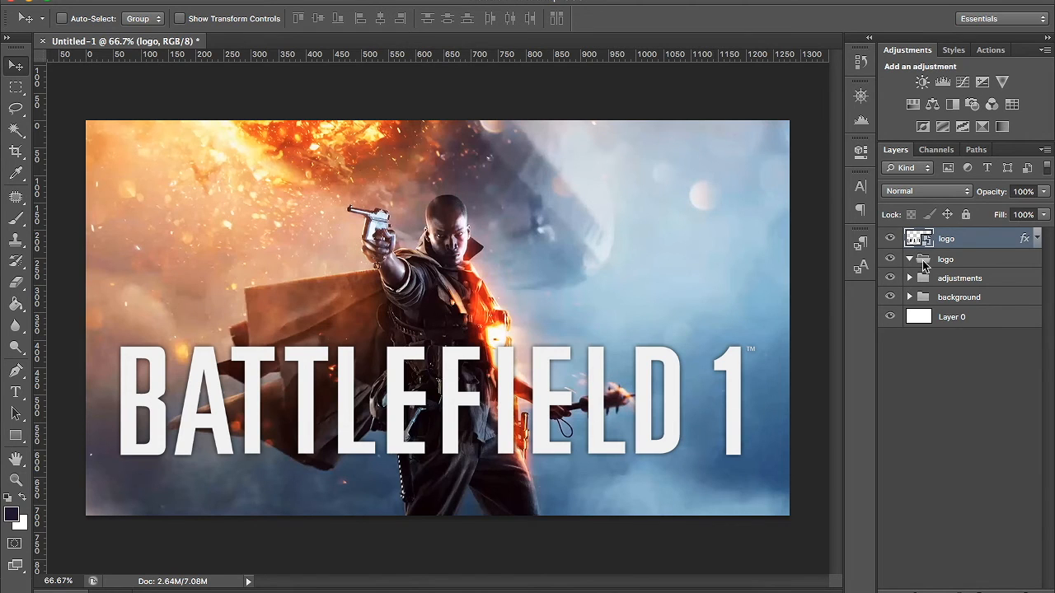
drag(970, 241, 963, 261)
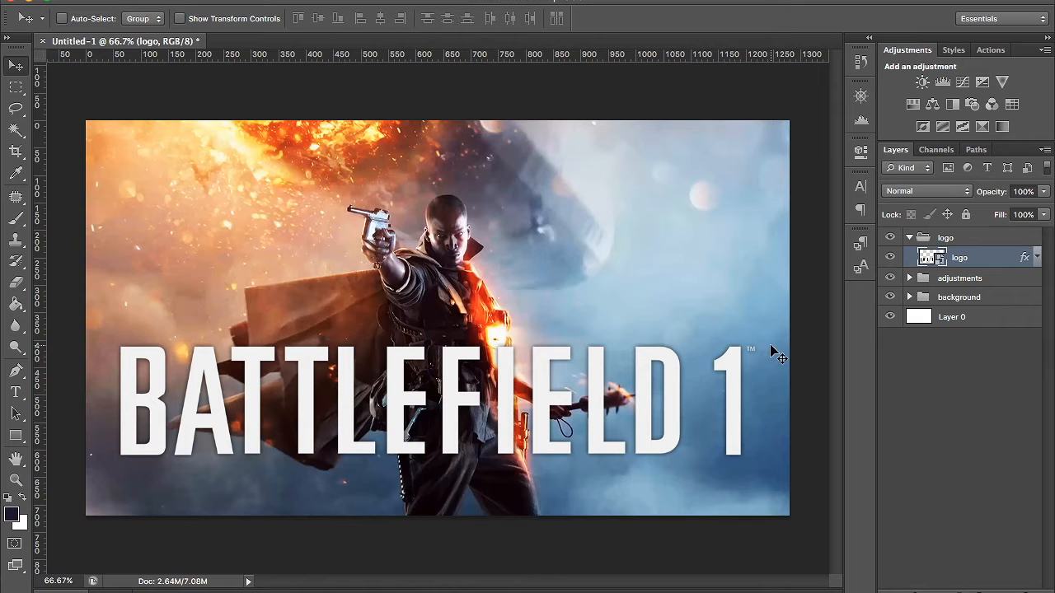
click(909, 237)
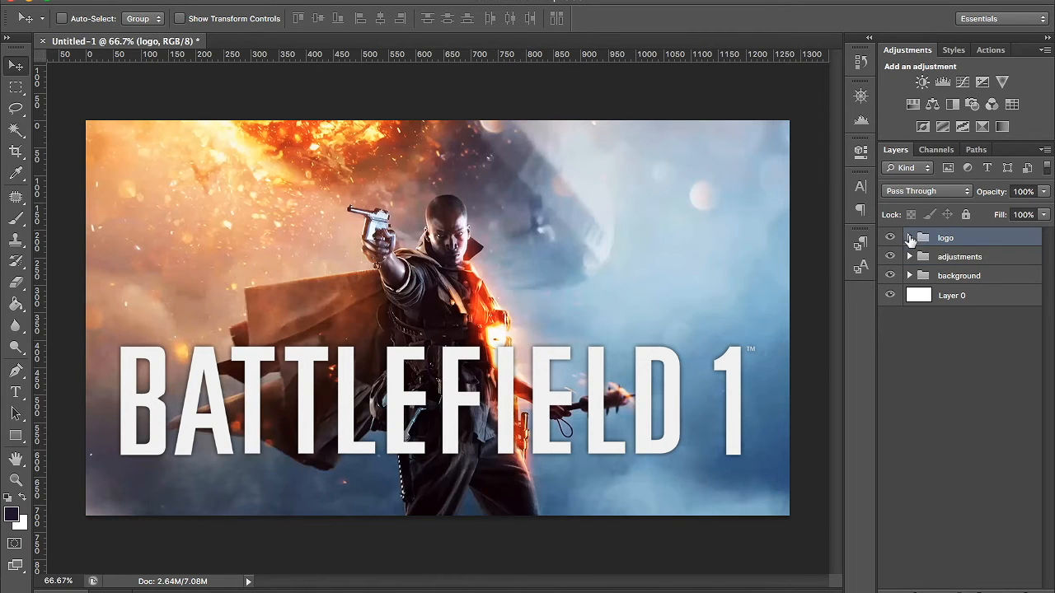
- Create a new layer group above the logo group and name it supporting text
click(978, 592)
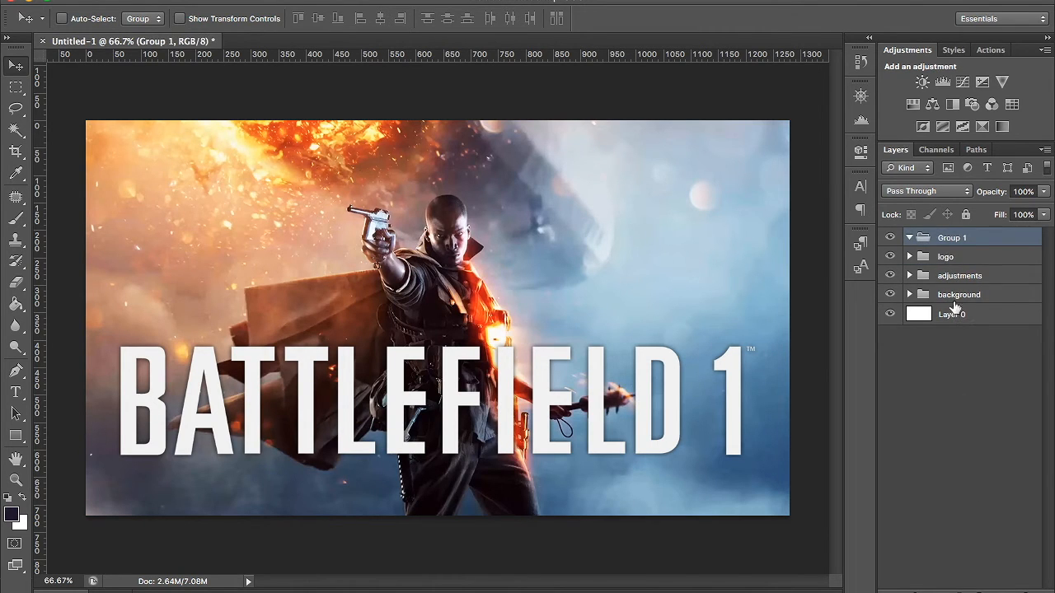
double_click(947, 238)
text(supp)
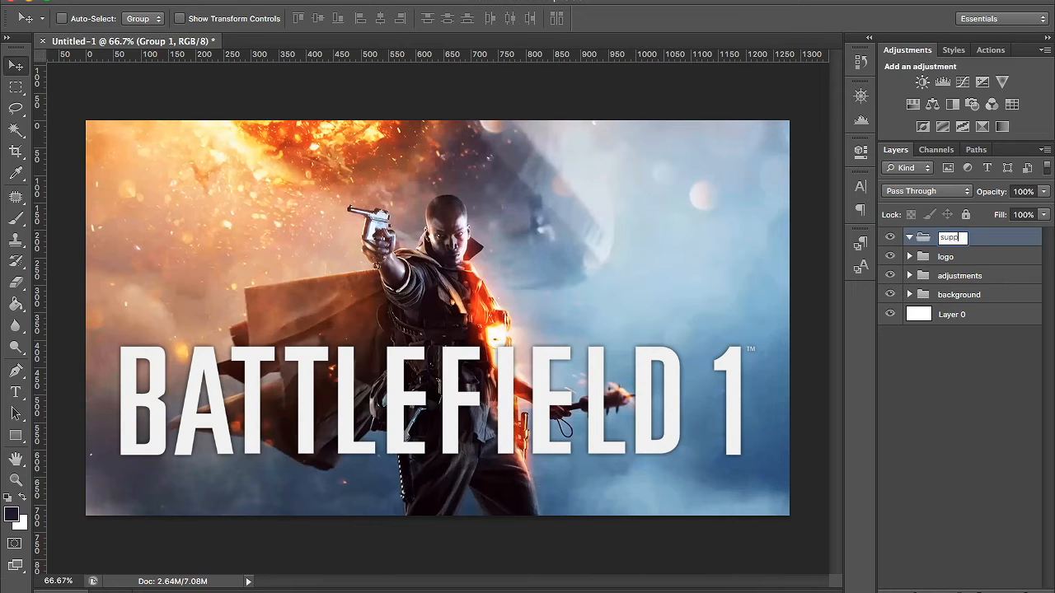
text(orting text)
key(Return)
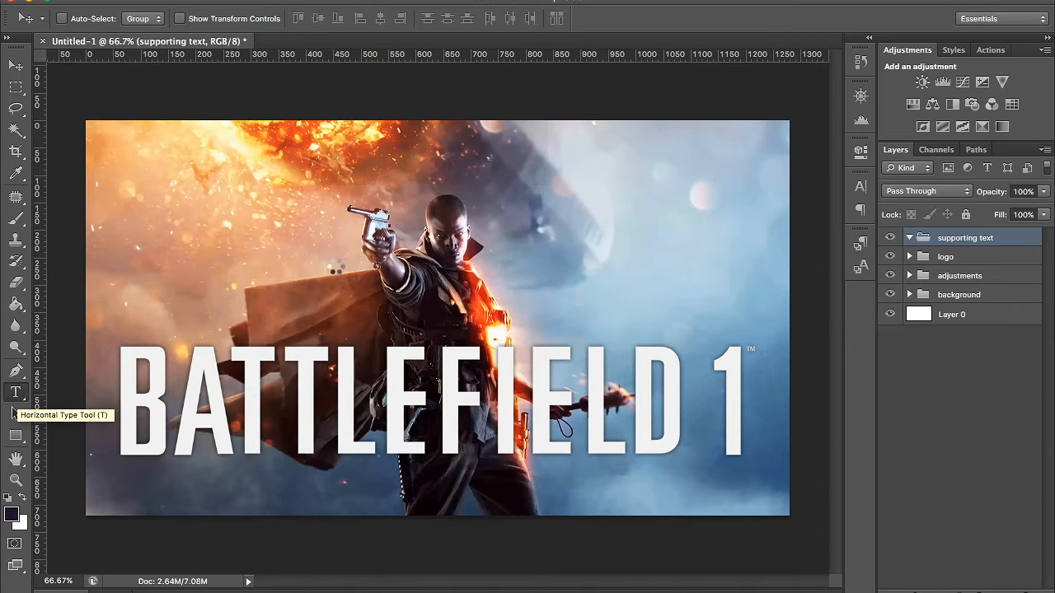
- Add a trial point-text line reading "asdflkajsdf;ljkasd" just below the logo and commit it
click(433, 482)
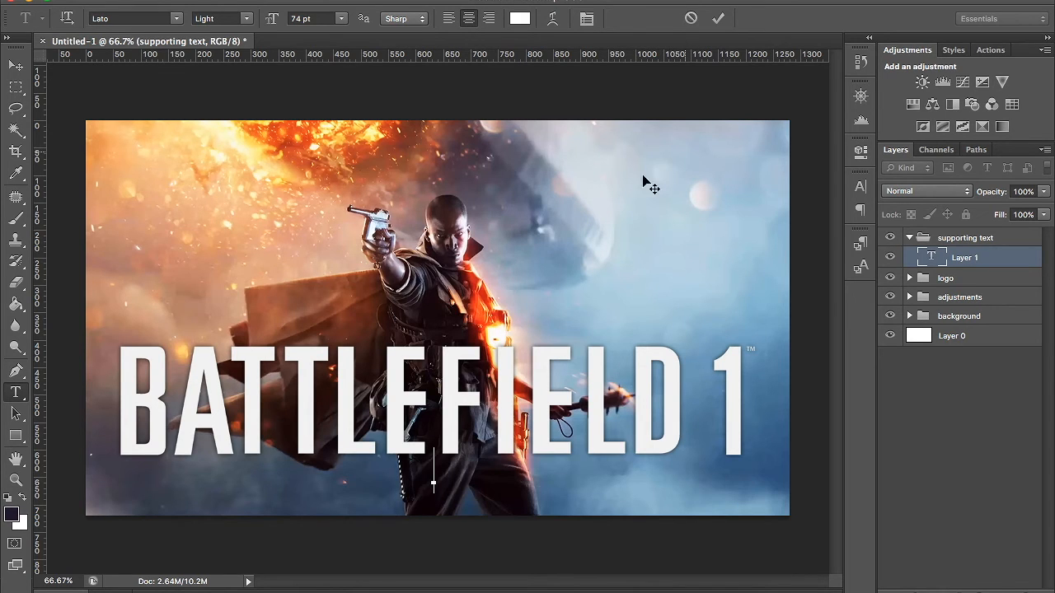
click(691, 20)
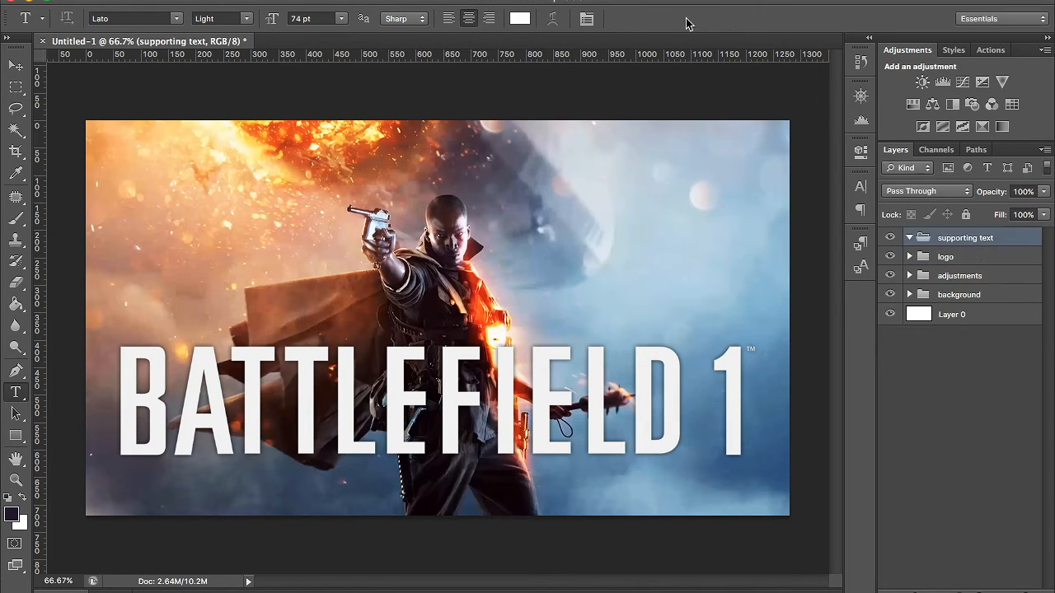
click(427, 474)
text(asdflkajsdf;ljkasd)
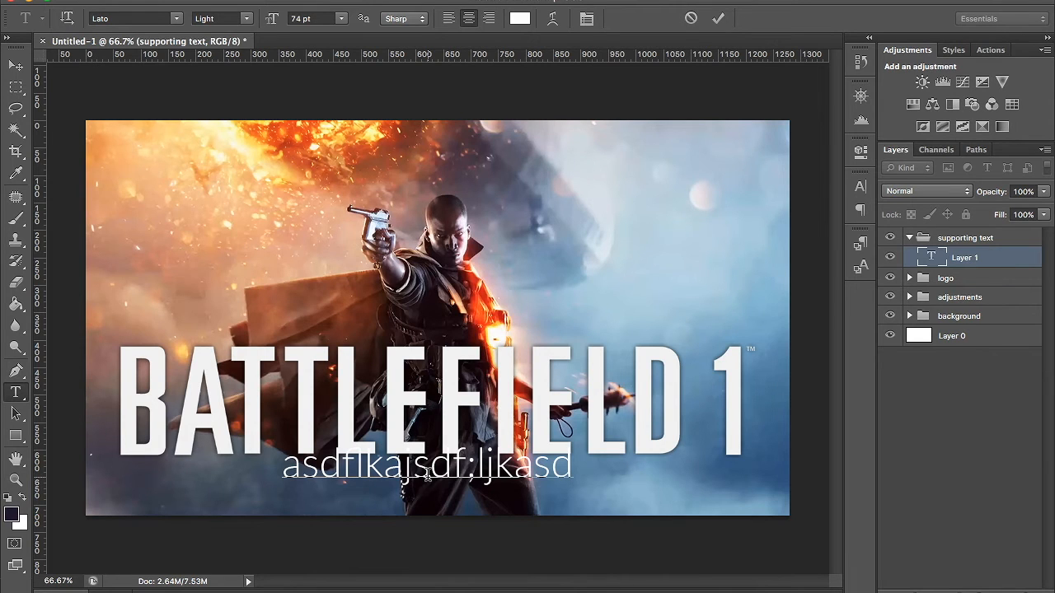
click(289, 0)
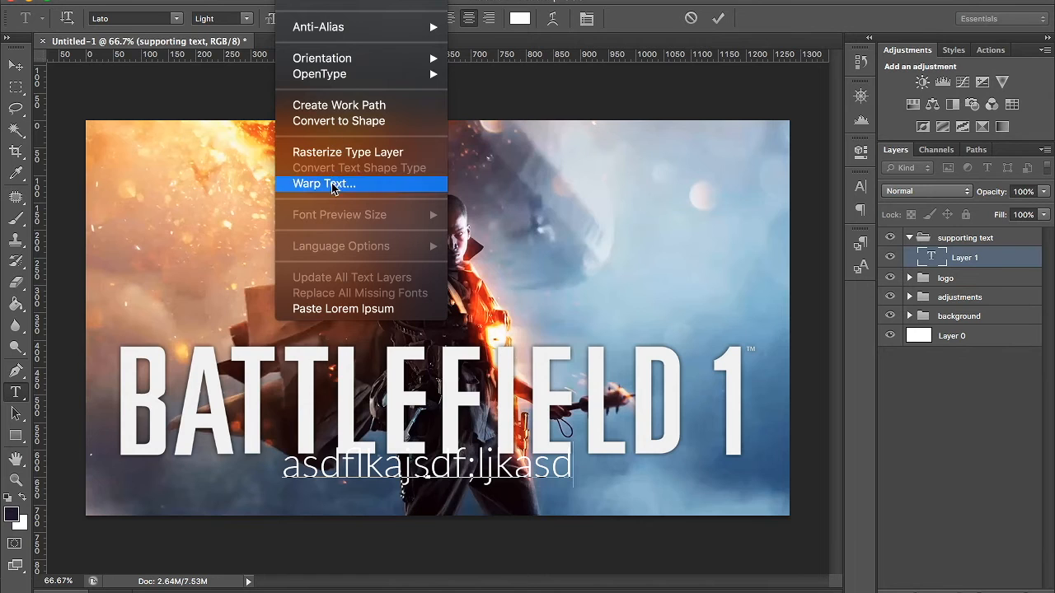
click(716, 24)
click(719, 23)
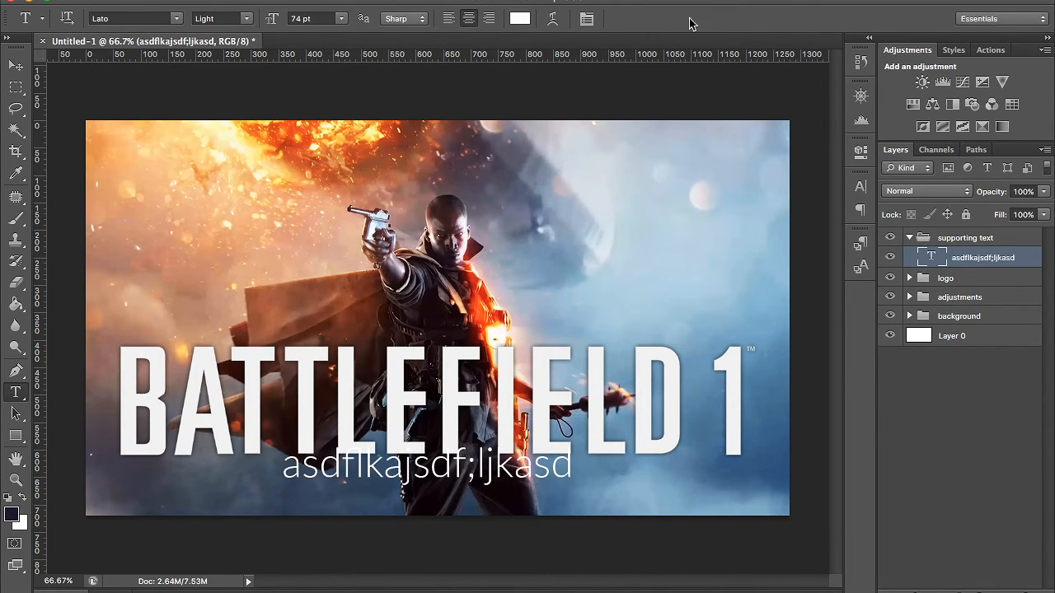
- Try a wide paragraph text box with filler text over the soldier's upper body, cancel it, and delete the trial text layer
drag(181, 165, 672, 291)
text(fasdf)
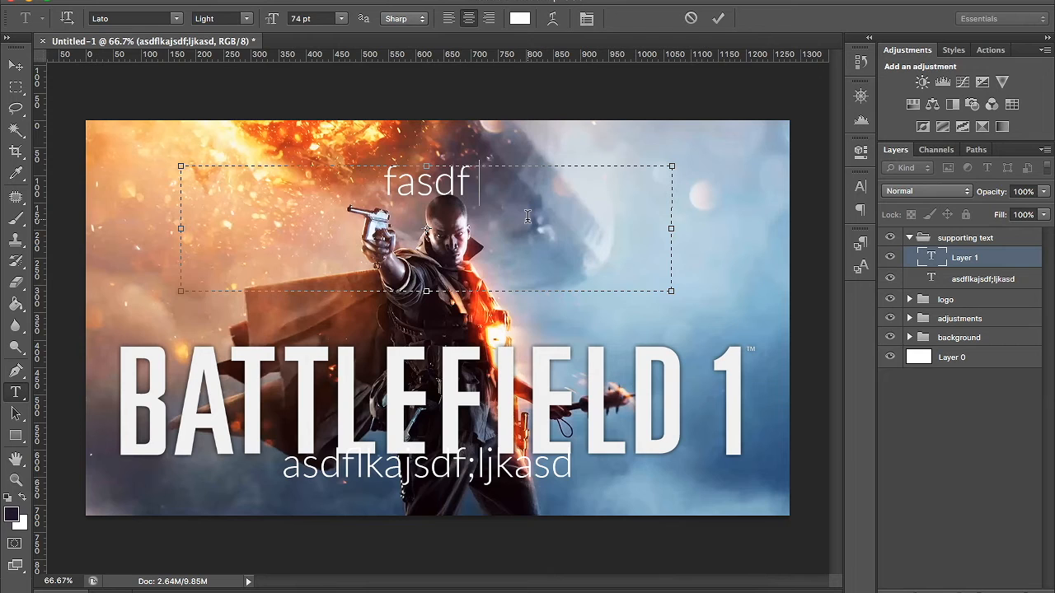
text(asdfasdfasdfasdfasdfasdfasdfasdfasdfasdf)
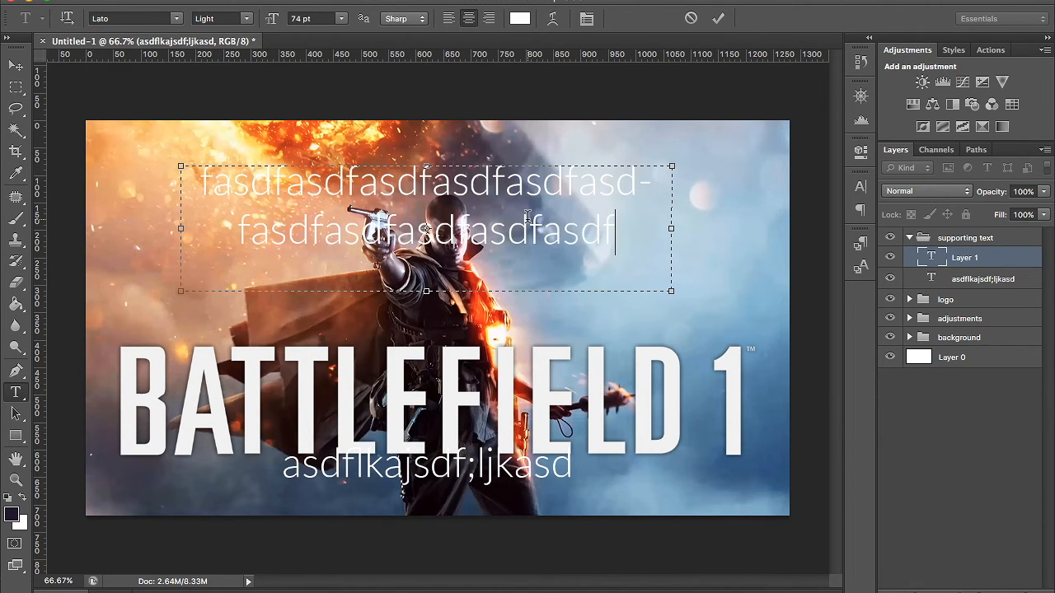
click(691, 19)
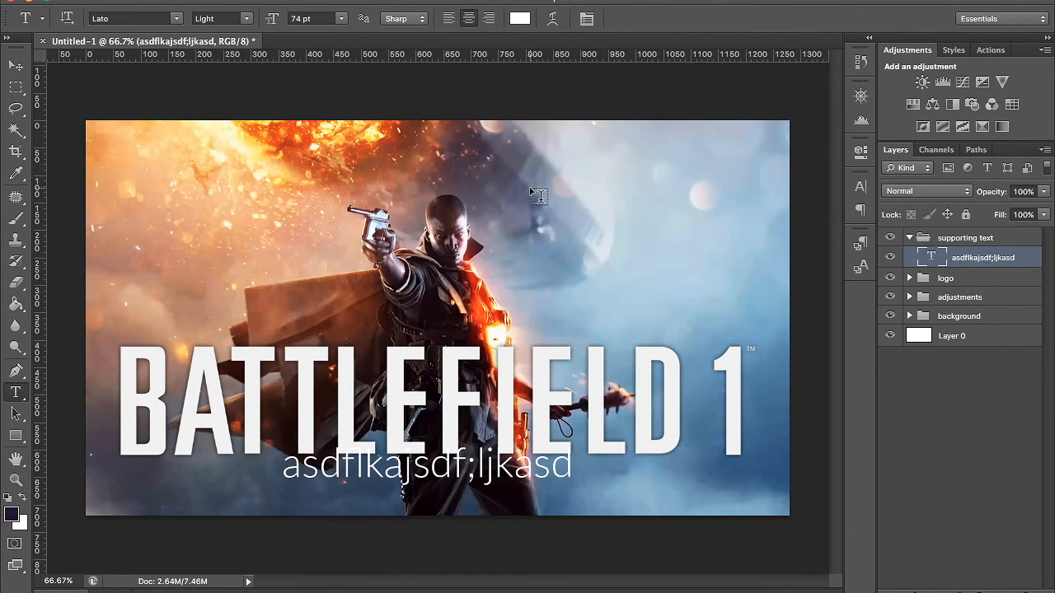
key(Delete)
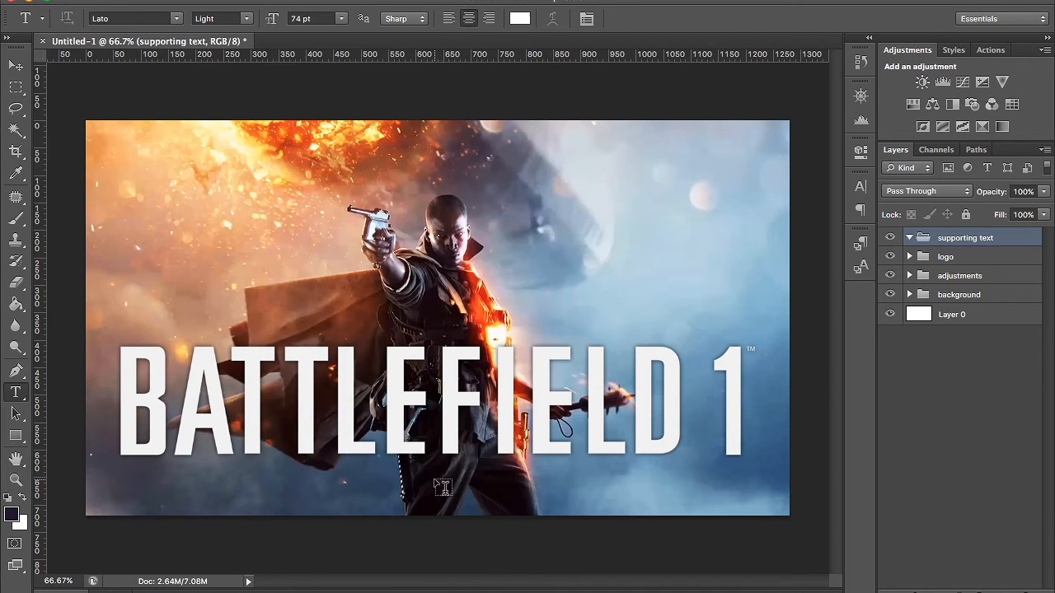
- Add a centre-aligned text line reading SUPPORTING TEXT just below the logo and select all of its characters
click(410, 483)
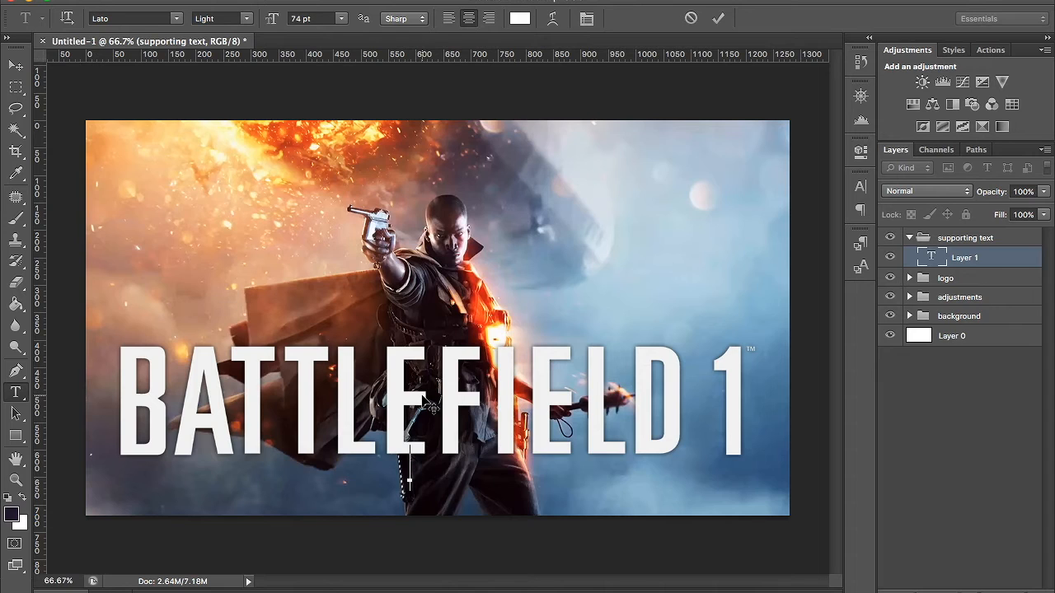
click(470, 19)
text(SUPPO)
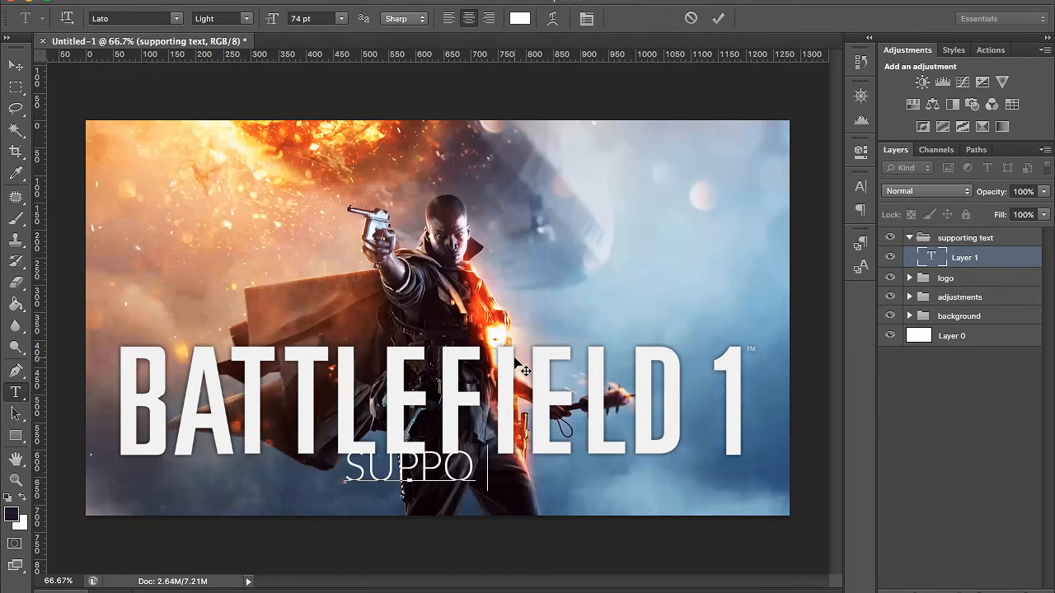
text(RTING TEXT)
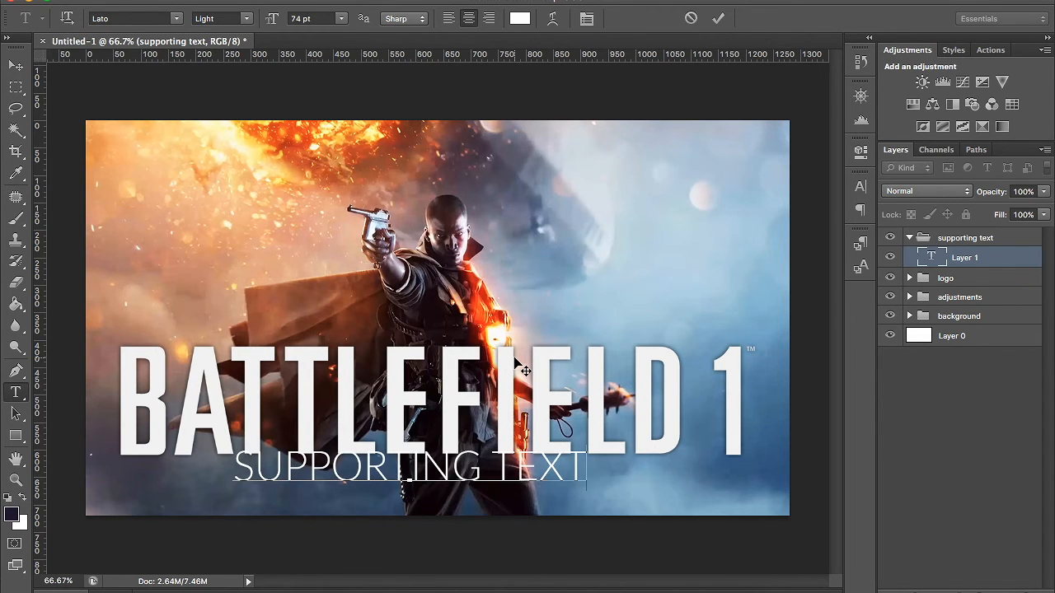
key(ctrl+a)
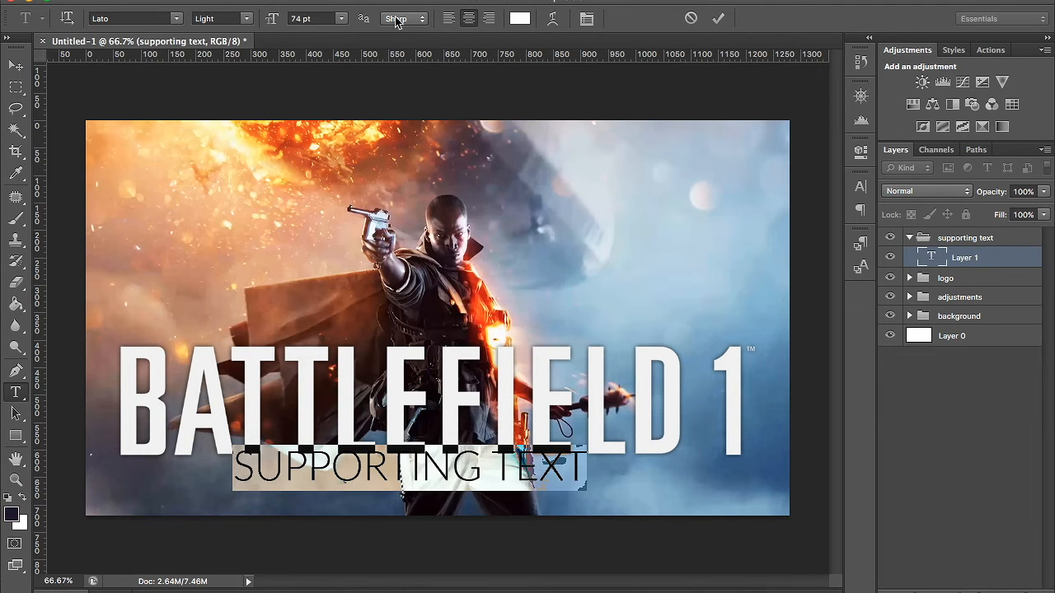
- Try switching the selected text's font from Lato to Abadi MT Condensed Extra Bold
click(174, 18)
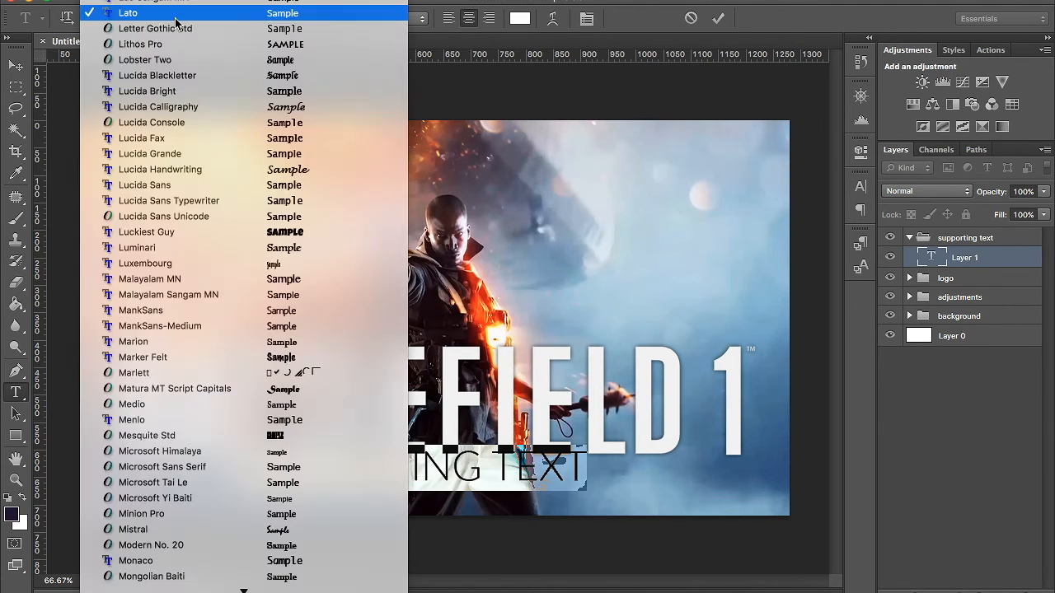
click(70, 4)
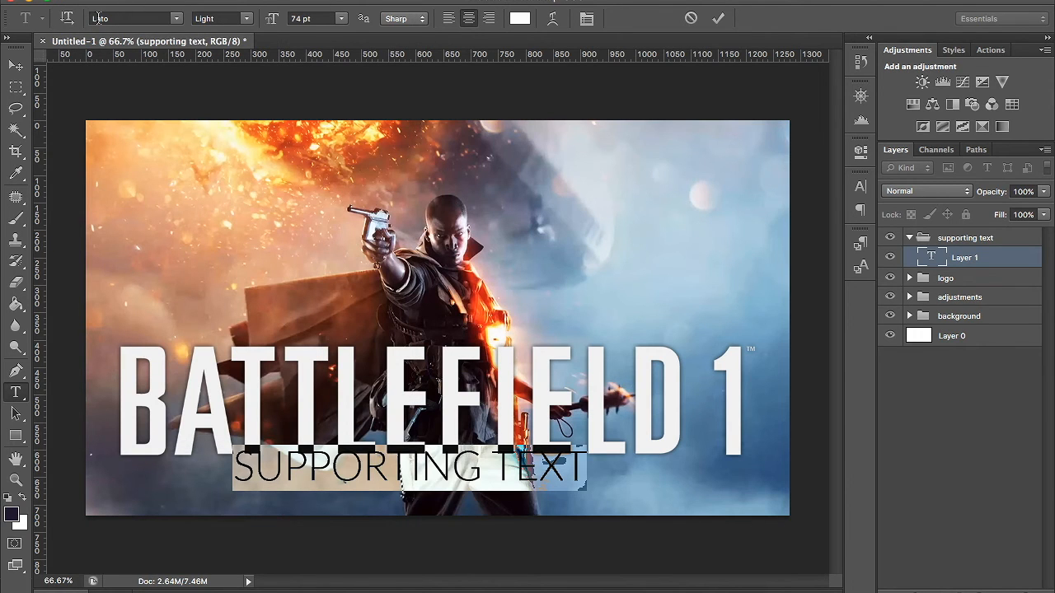
click(99, 19)
drag(120, 19, 8, 18)
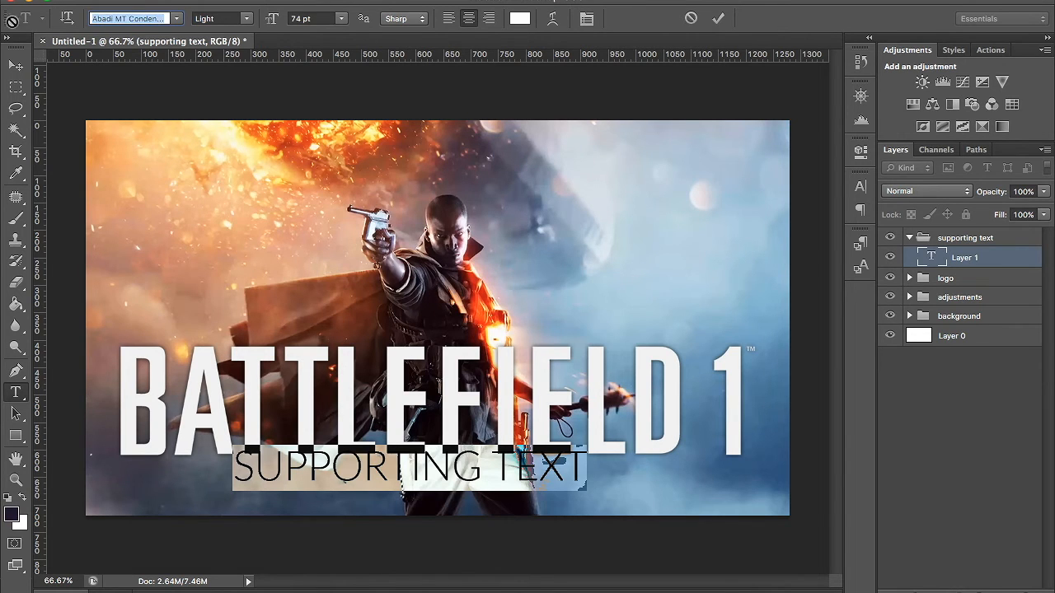
- Browse the installed fonts and set the SUPPORTING TEXT line to Lato in the Regular style
click(178, 19)
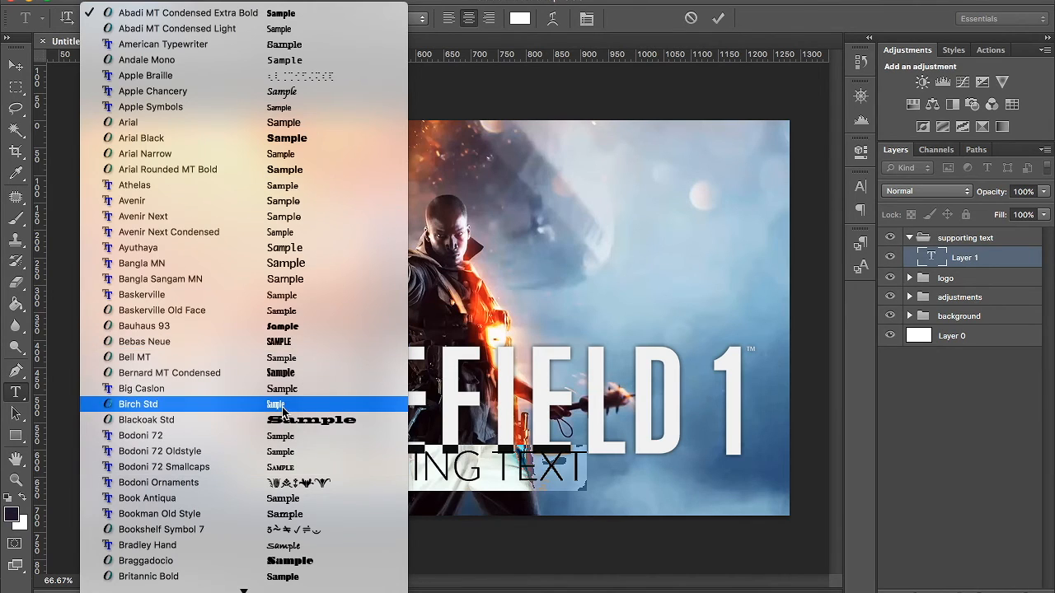
scroll(282, 408, down, 2)
scroll(282, 407, down, 20)
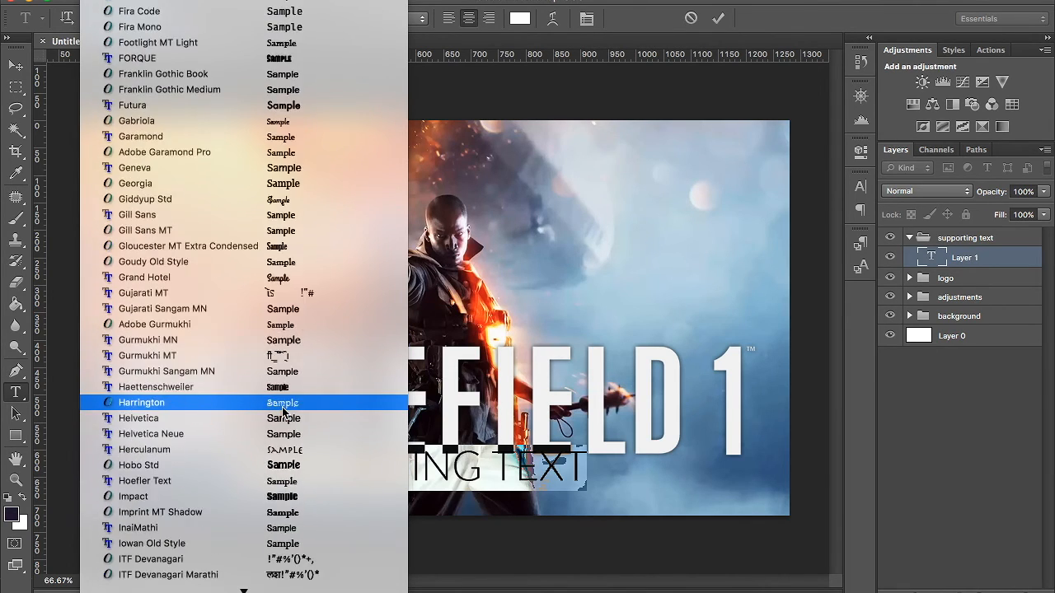
scroll(282, 410, down, 20)
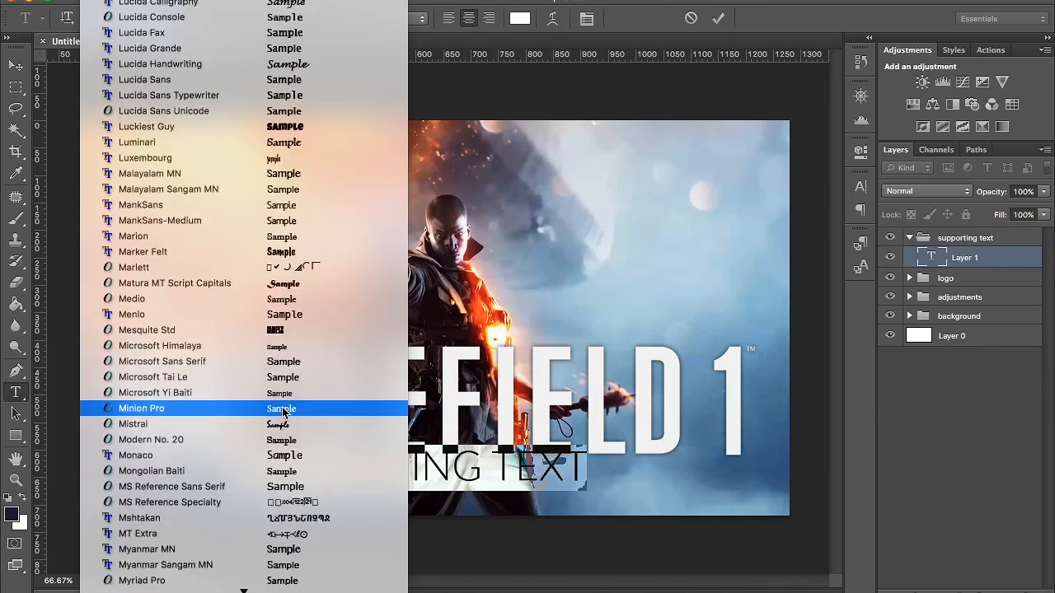
scroll(282, 409, down, 8)
scroll(282, 409, up, 20)
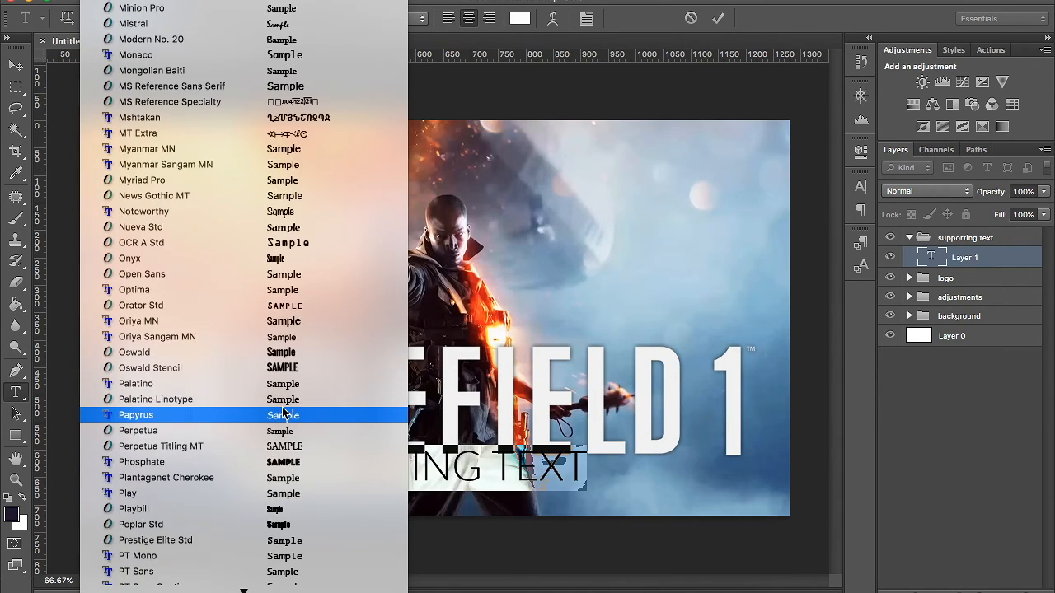
scroll(283, 411, up, 20)
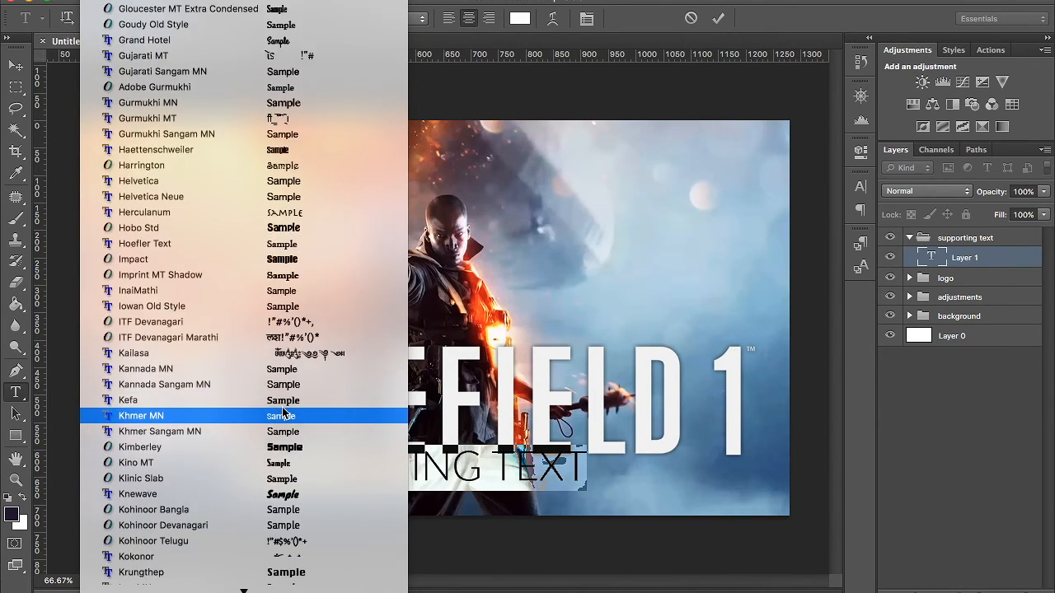
scroll(283, 409, up, 20)
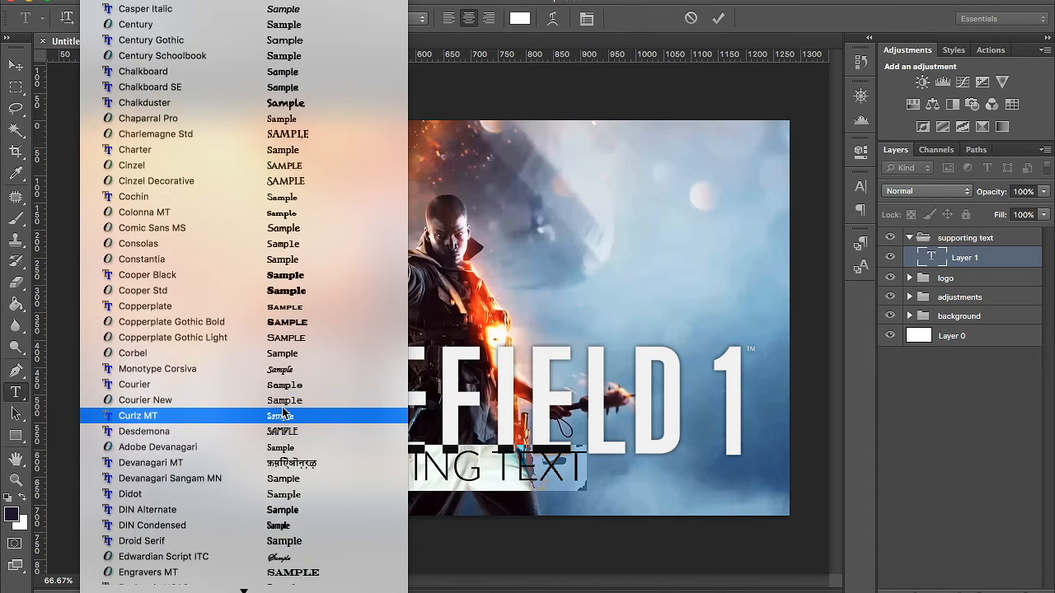
scroll(282, 411, up, 20)
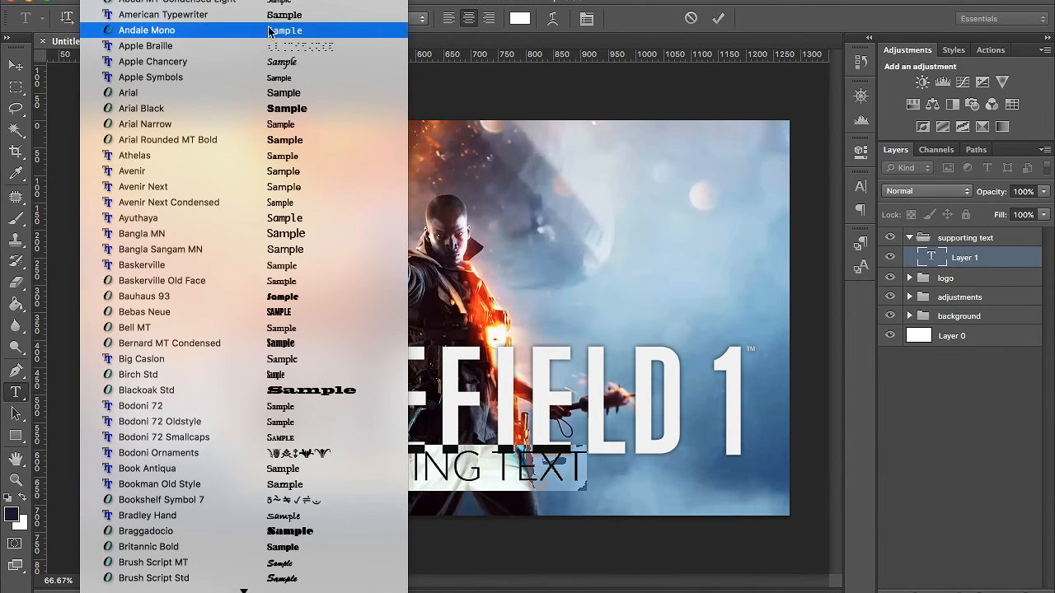
scroll(259, 184, down, 15)
scroll(259, 185, down, 12)
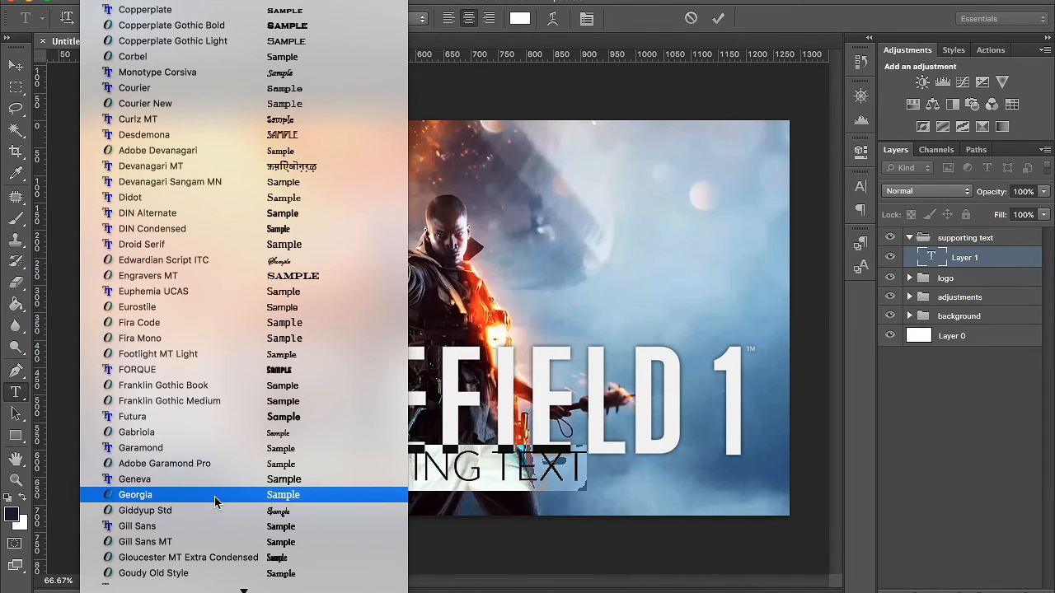
scroll(216, 494, down, 13)
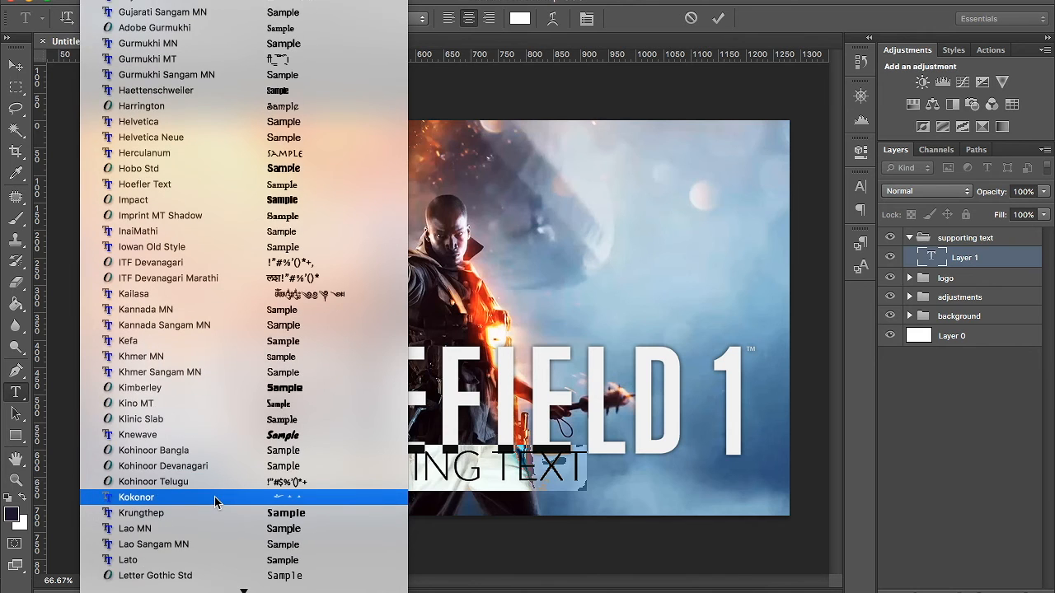
scroll(215, 497, down, 5)
scroll(214, 500, down, 4)
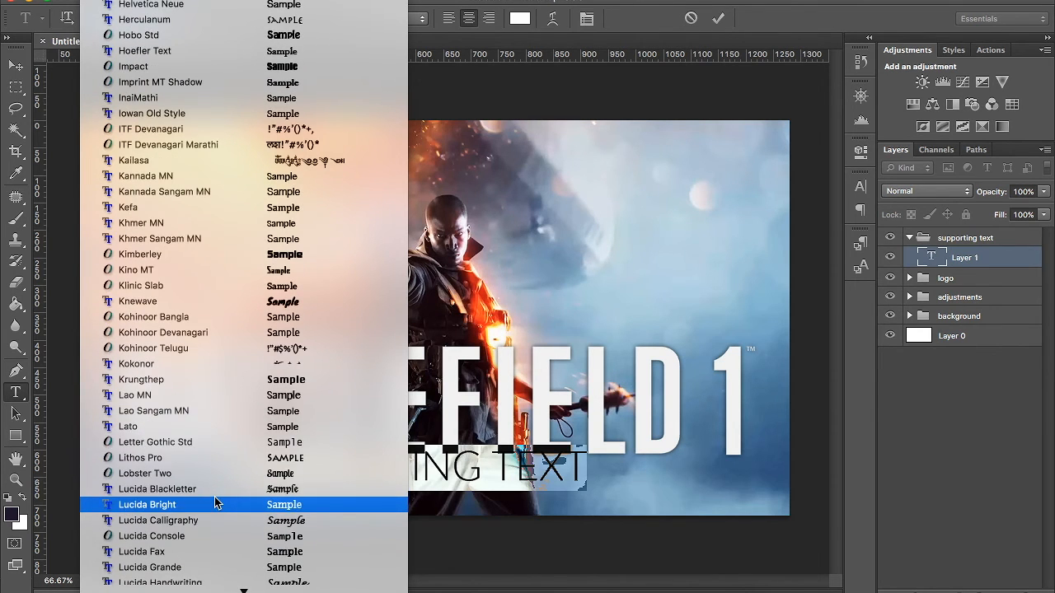
click(186, 427)
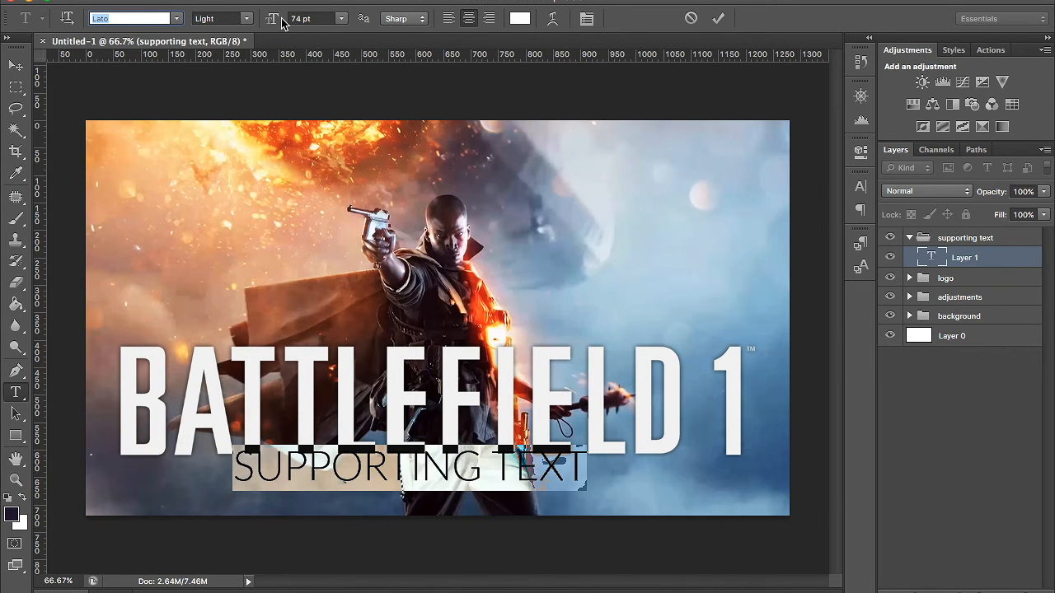
click(247, 19)
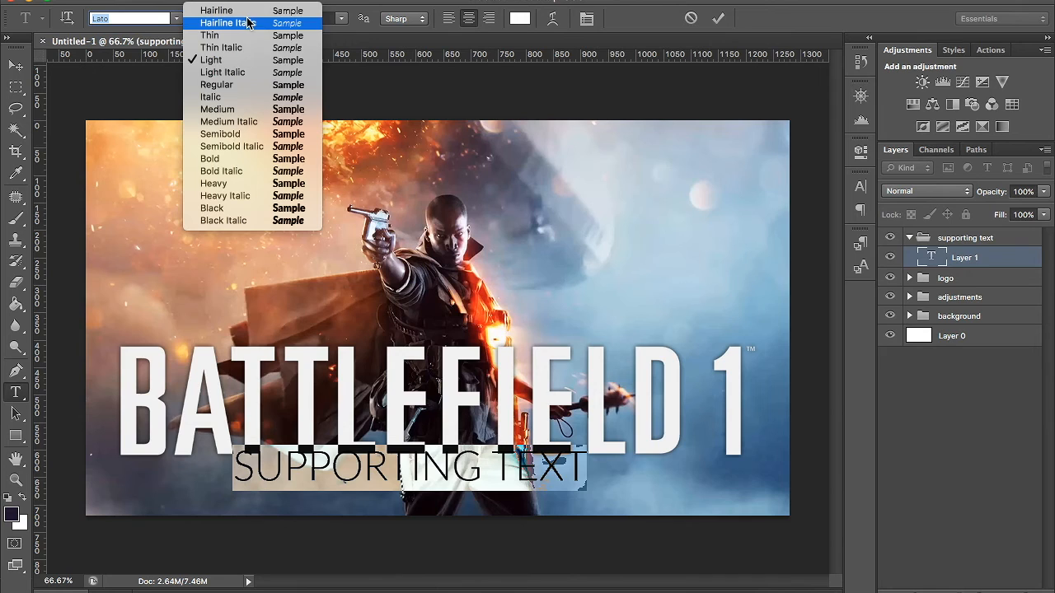
click(237, 86)
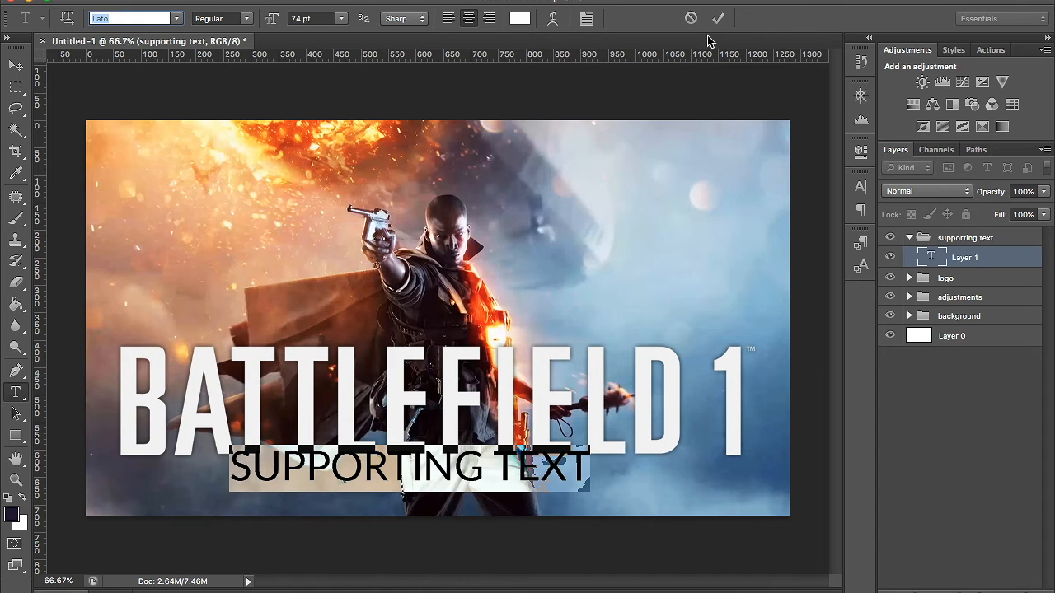
- Inspect the text colour picker and the Warp Text options for the selected SUPPORTING TEXT line
click(519, 18)
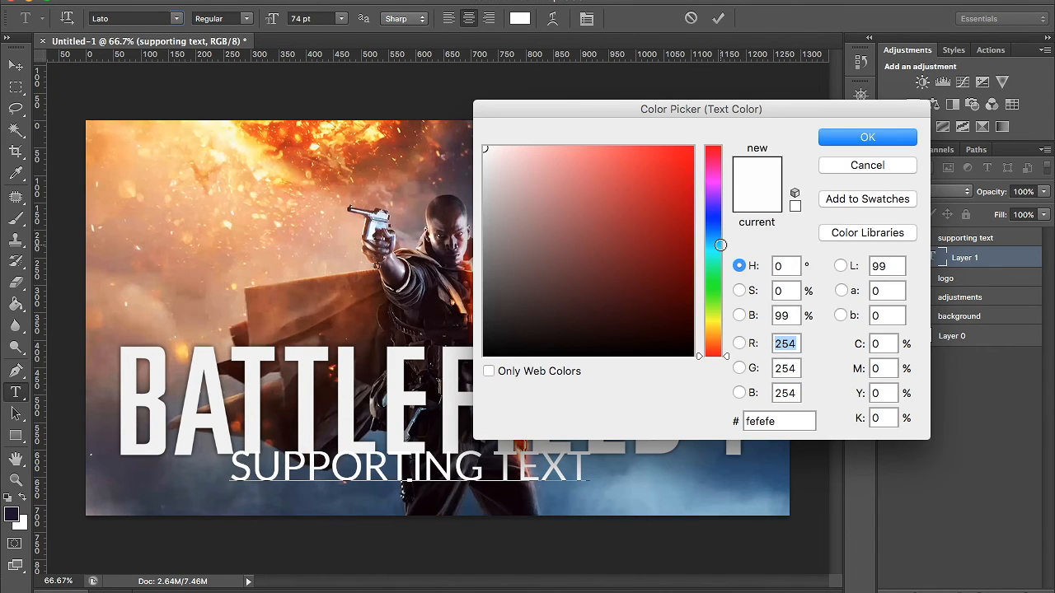
click(889, 167)
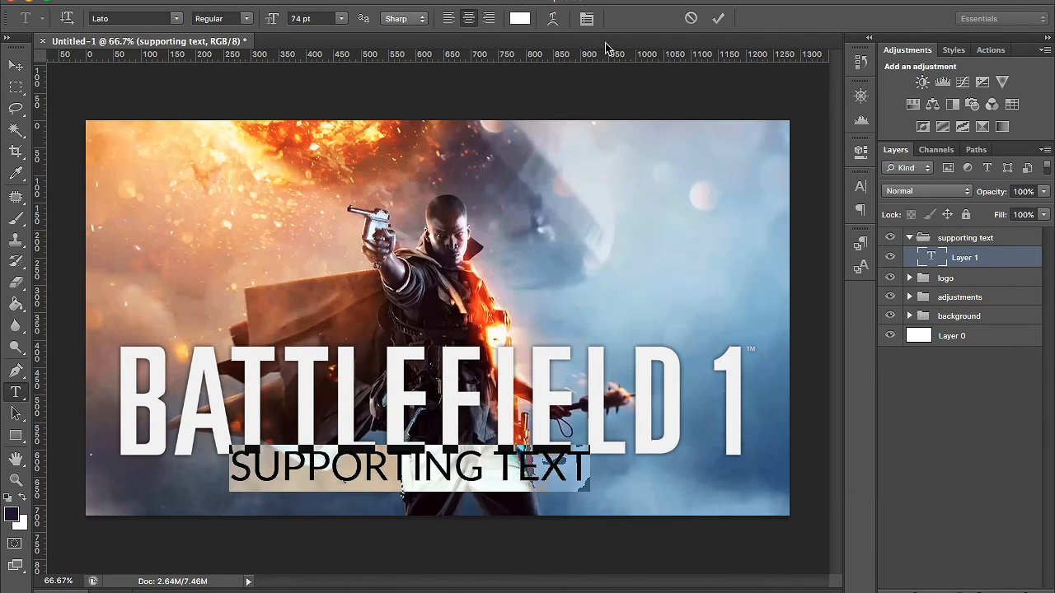
click(552, 20)
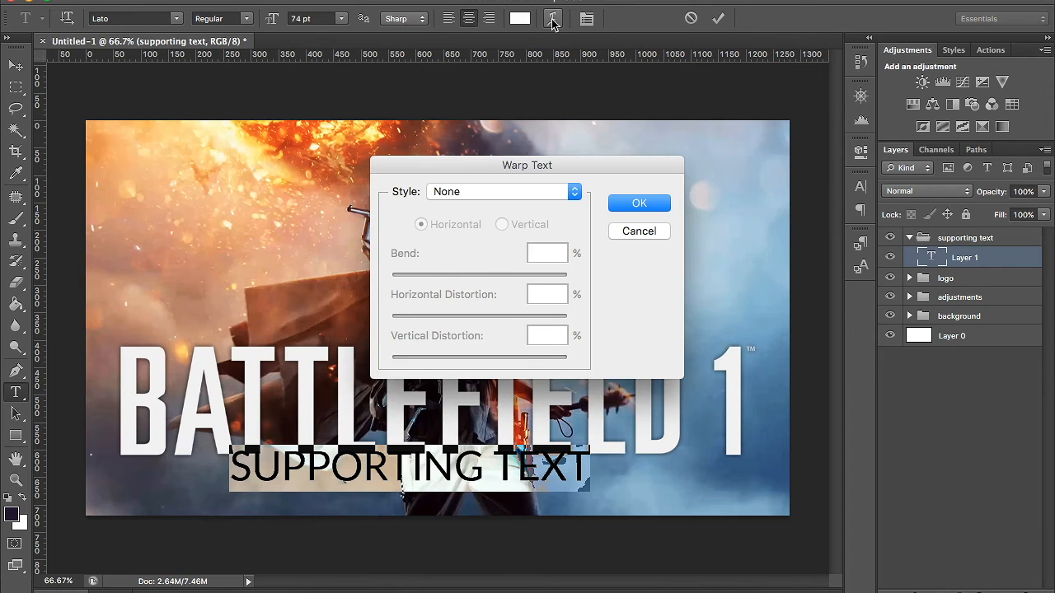
click(635, 231)
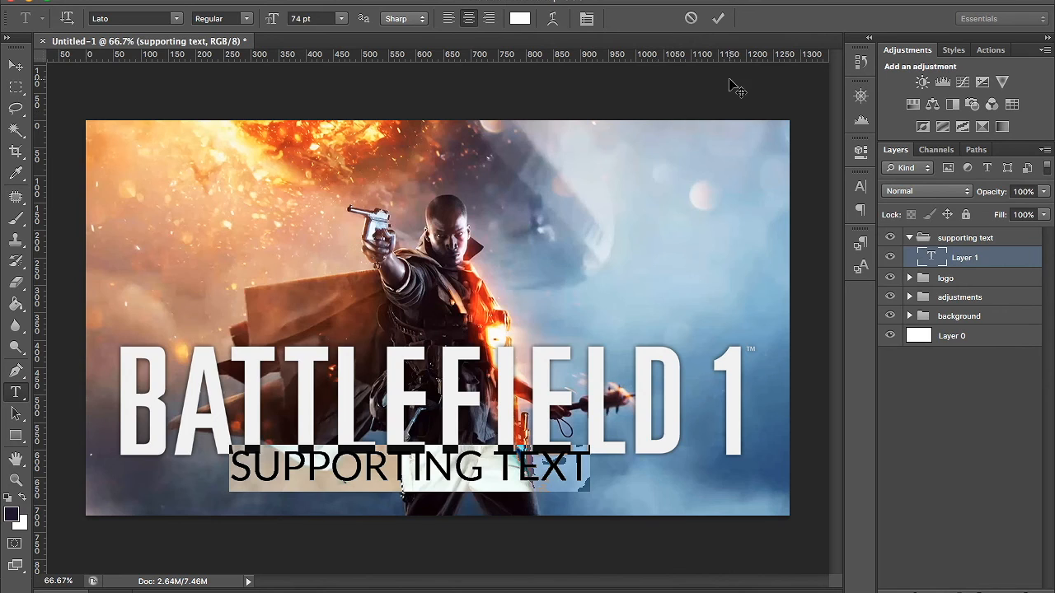
- Commit the SUPPORTING TEXT line, centred horizontally on the canvas and moved 20 px down, clear of the logo
click(720, 20)
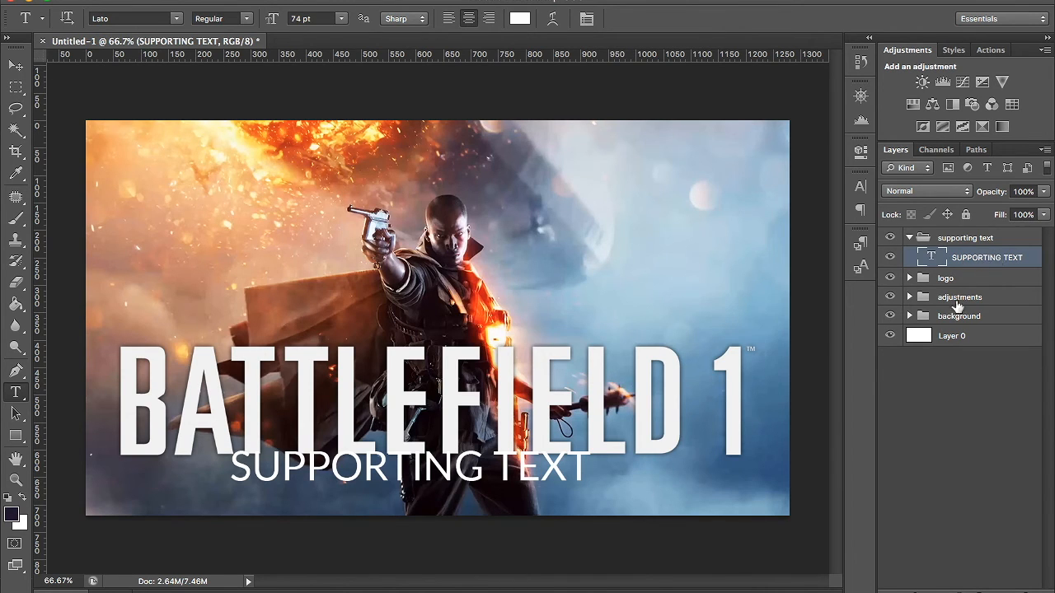
ctrl+click(918, 338)
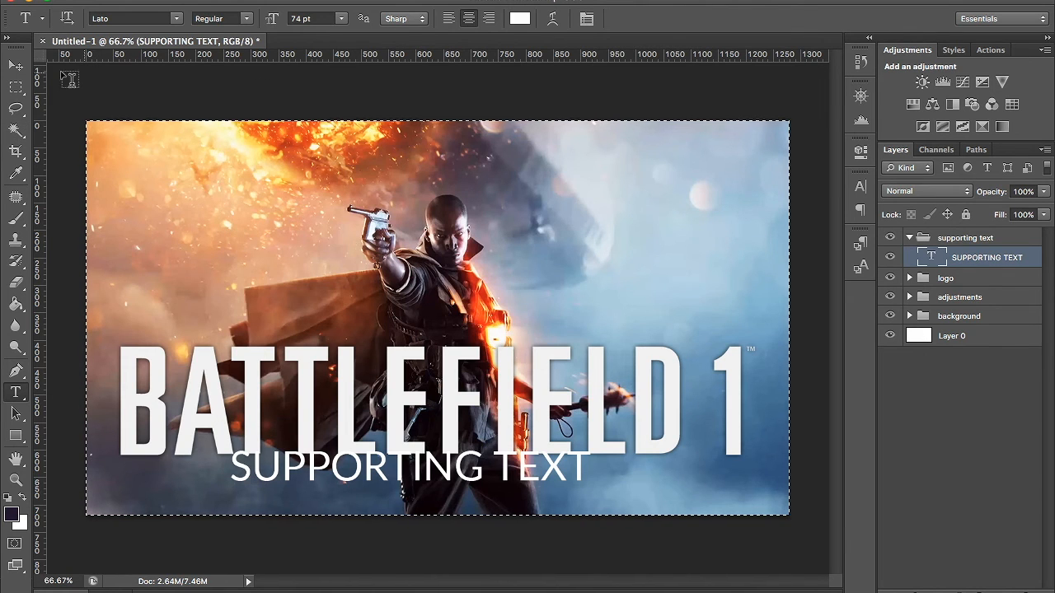
click(13, 64)
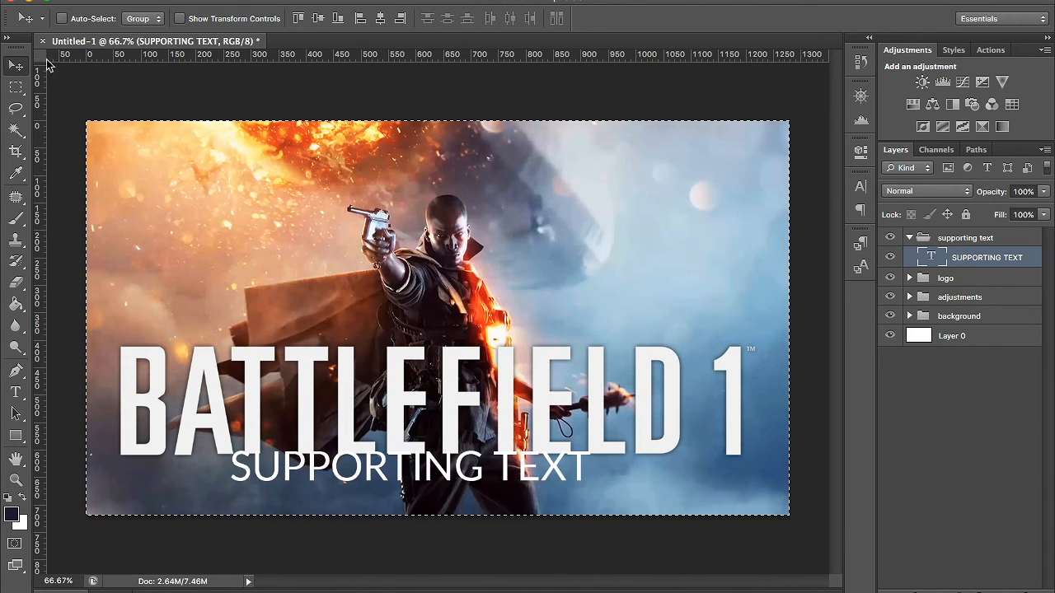
click(381, 19)
key(ctrl+d)
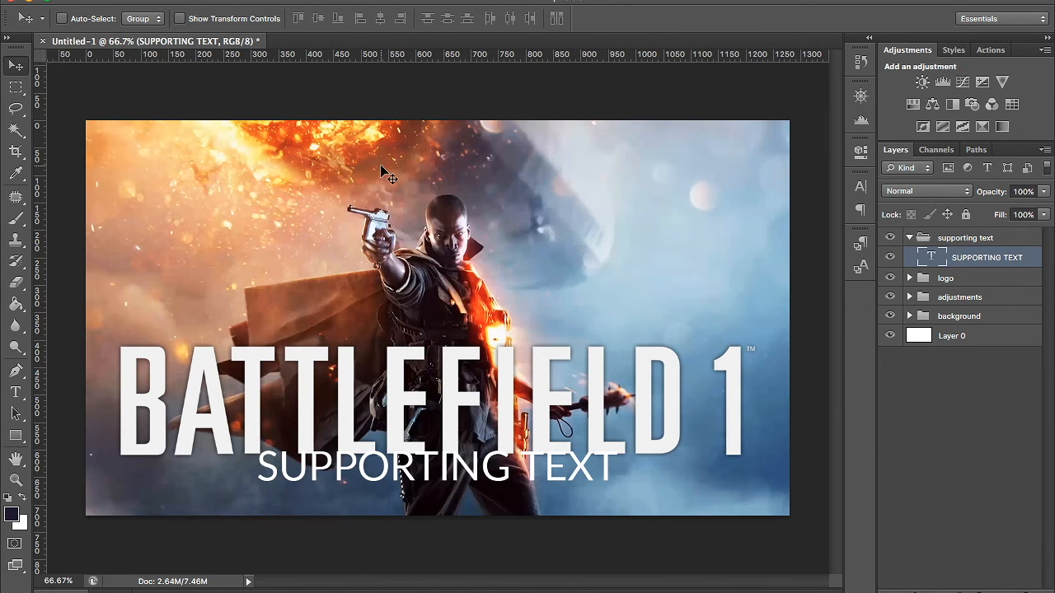
key(shift+Down)
key(shift+Down)
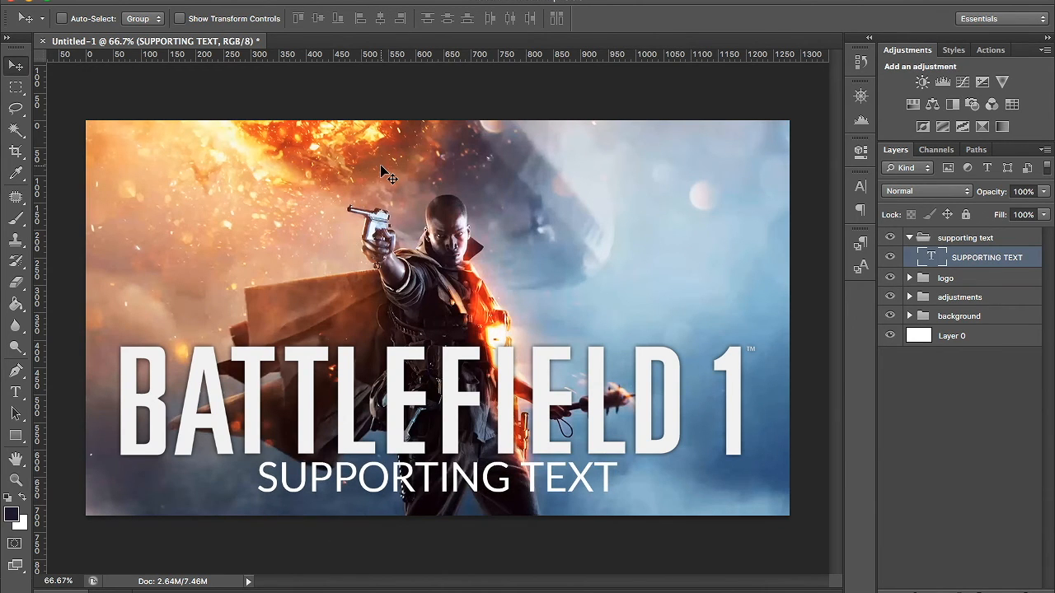
- Draw a dark filled rectangle about 792 × 106 px around SUPPORTING TEXT and place its layer directly beneath the text layer
click(14, 438)
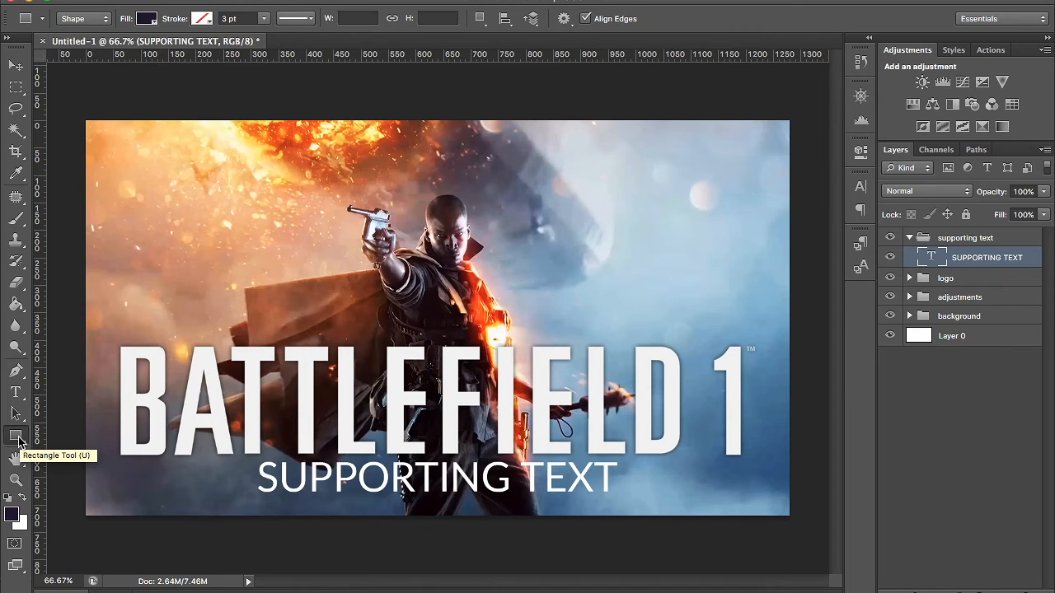
click(15, 437)
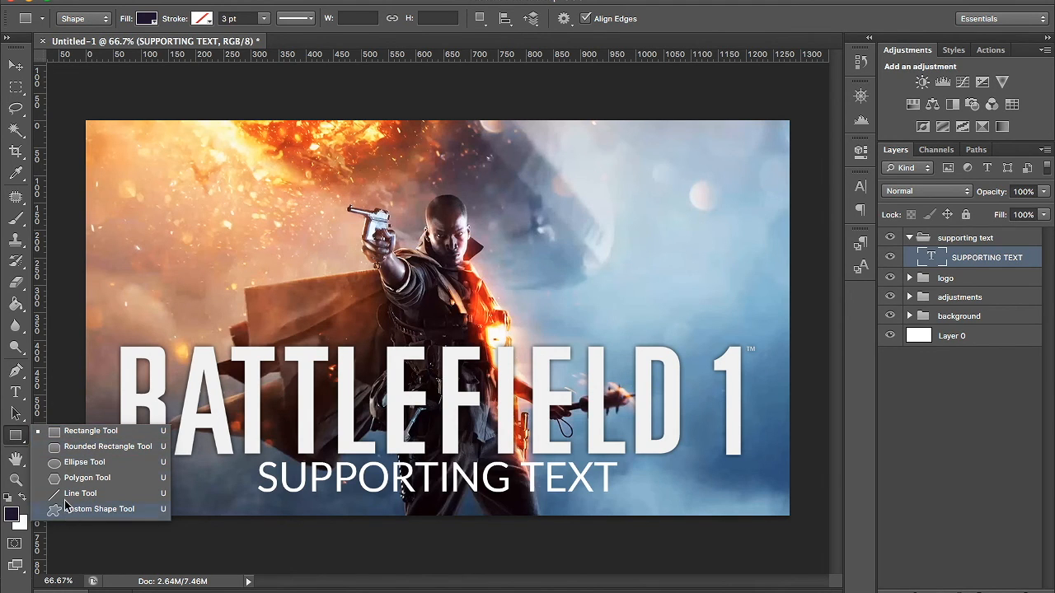
click(68, 431)
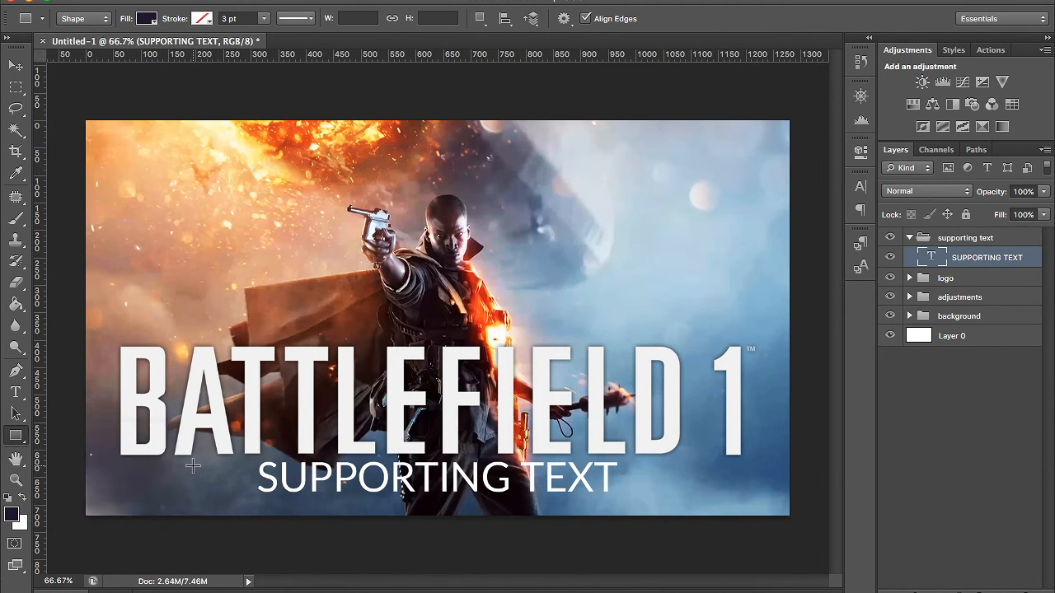
drag(220, 447, 654, 505)
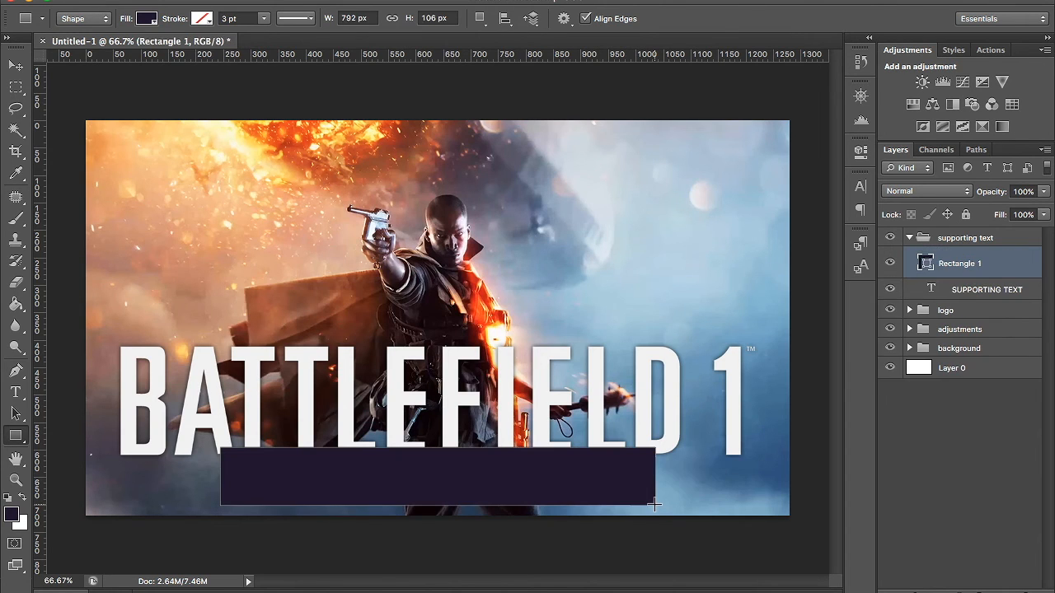
drag(983, 264, 978, 284)
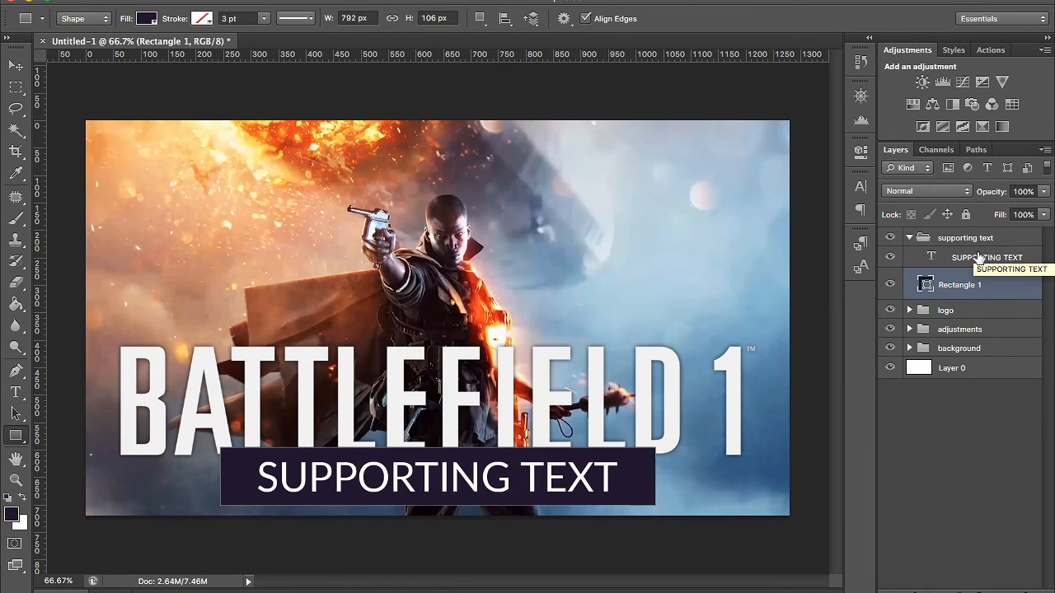
- Align the rectangle's horizontal and vertical centres to the SUPPORTING TEXT outline and clear the selection
ctrl+click(919, 369)
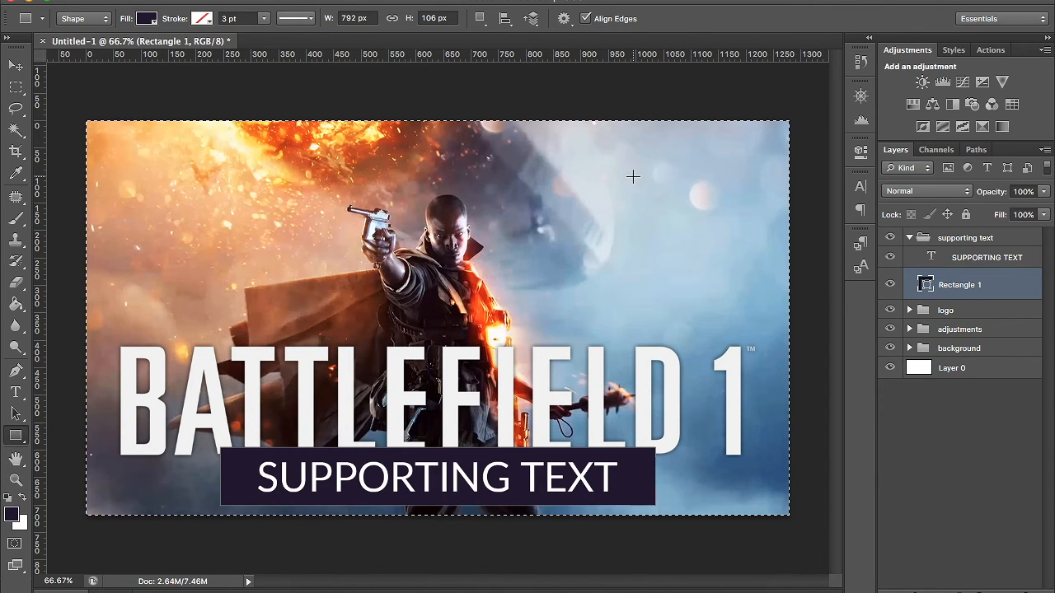
key(ctrl+d)
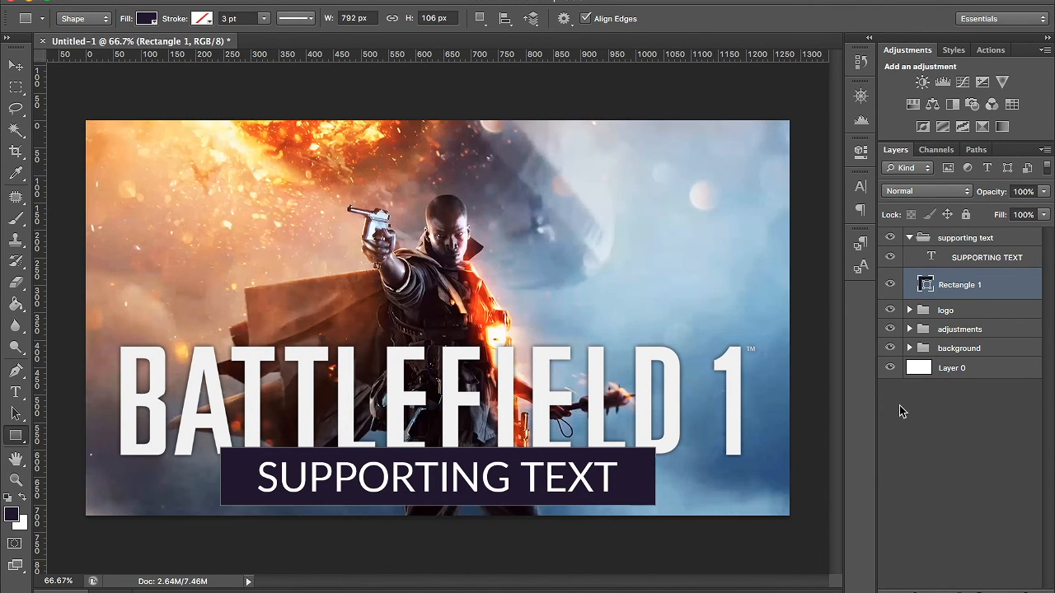
ctrl+click(931, 261)
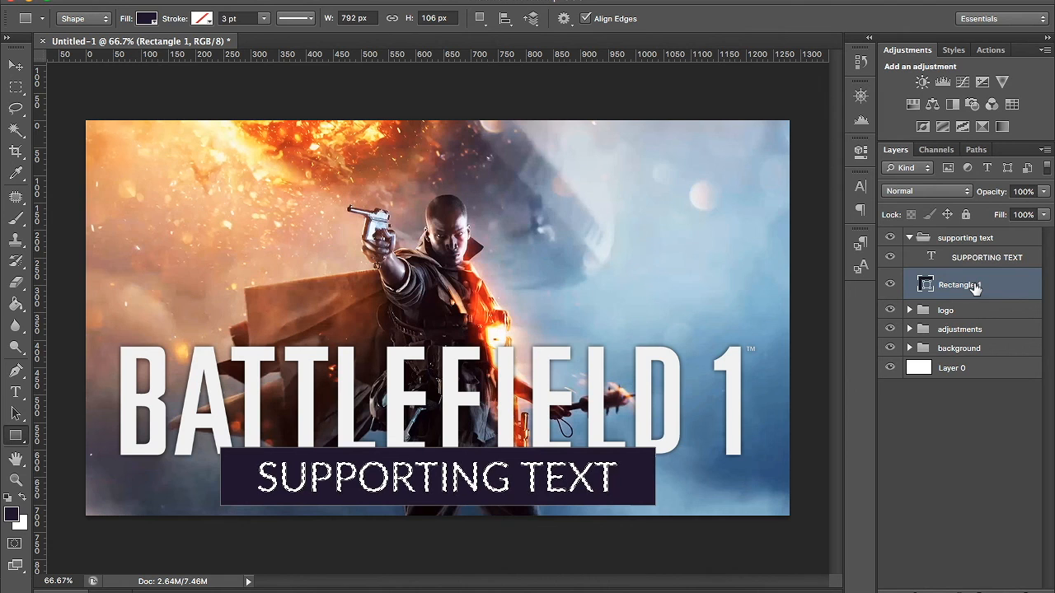
click(16, 66)
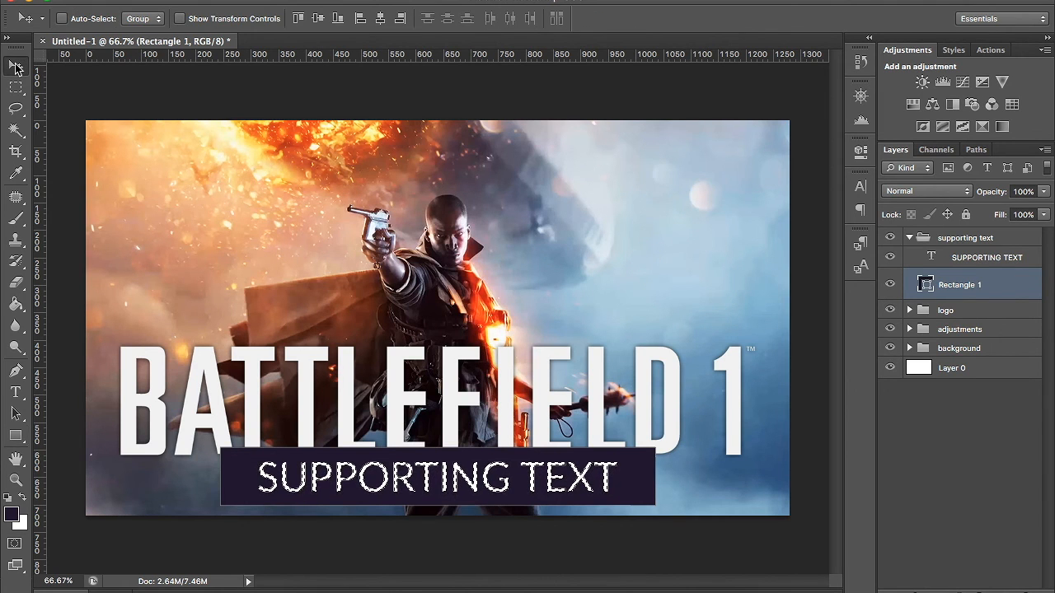
click(380, 28)
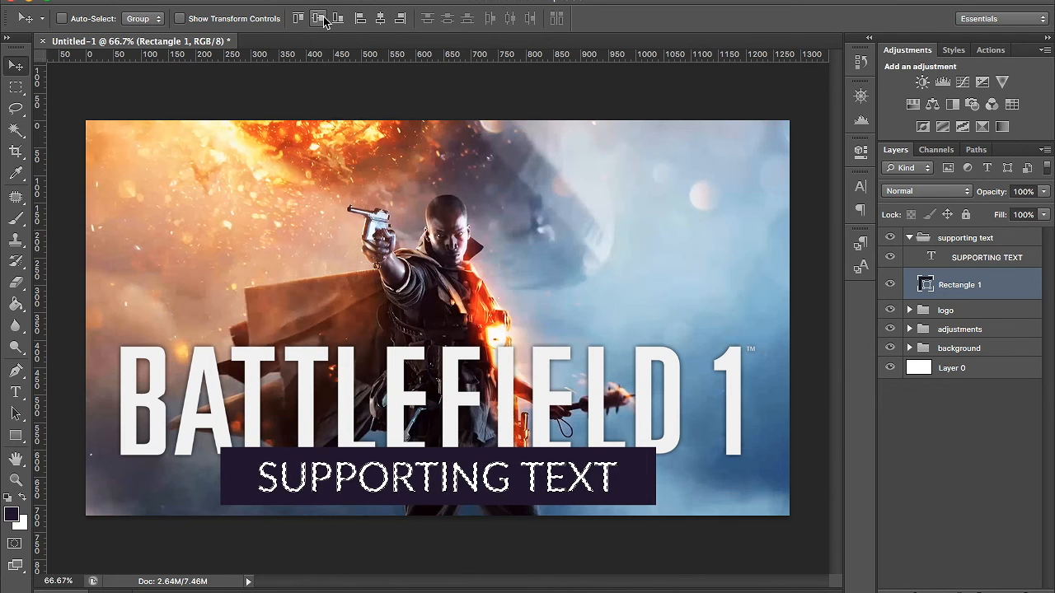
click(320, 20)
key(ctrl+d)
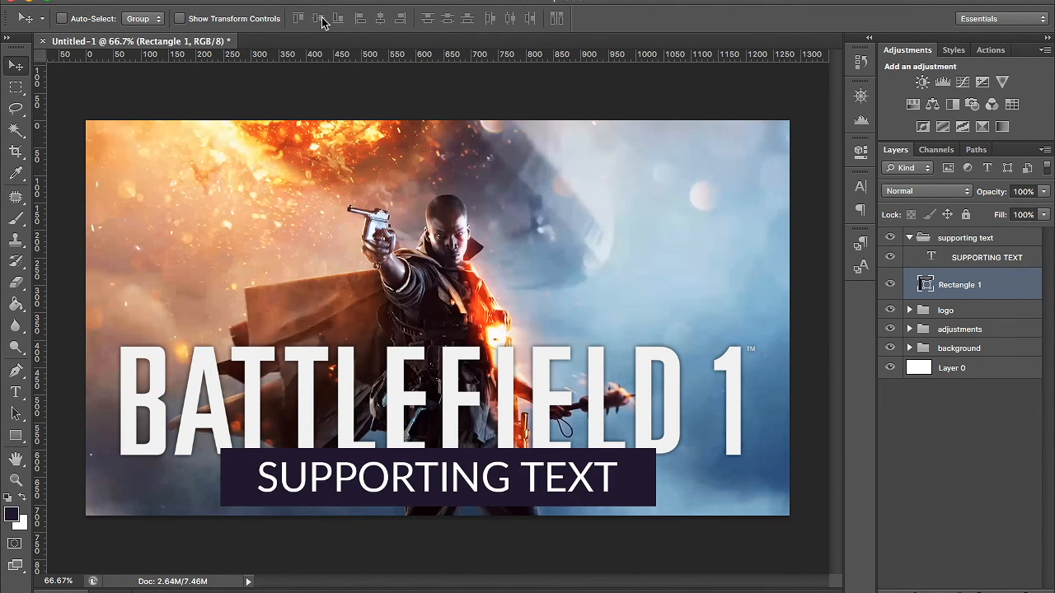
- Move the whole supporting text group 20 px down so the rectangle sits at the bottom edge of the canvas
click(989, 260)
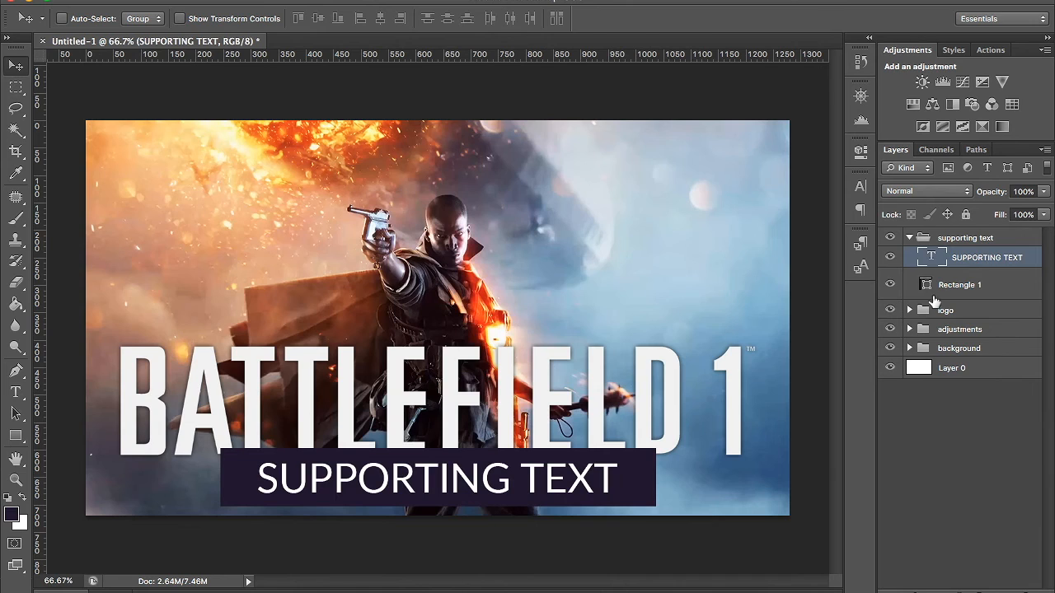
click(956, 240)
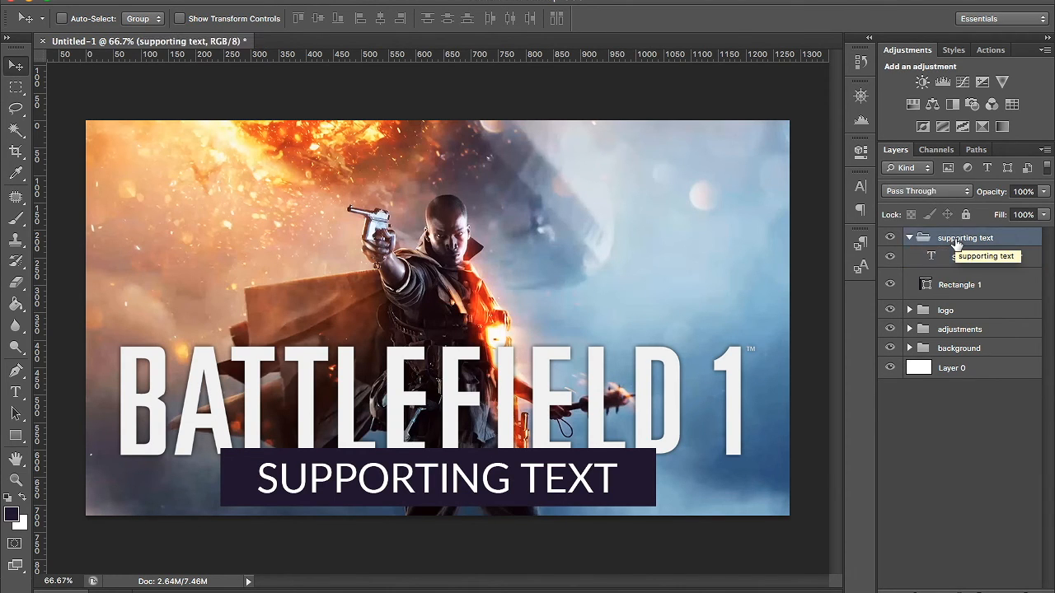
key(shift+Down)
key(shift+Down)
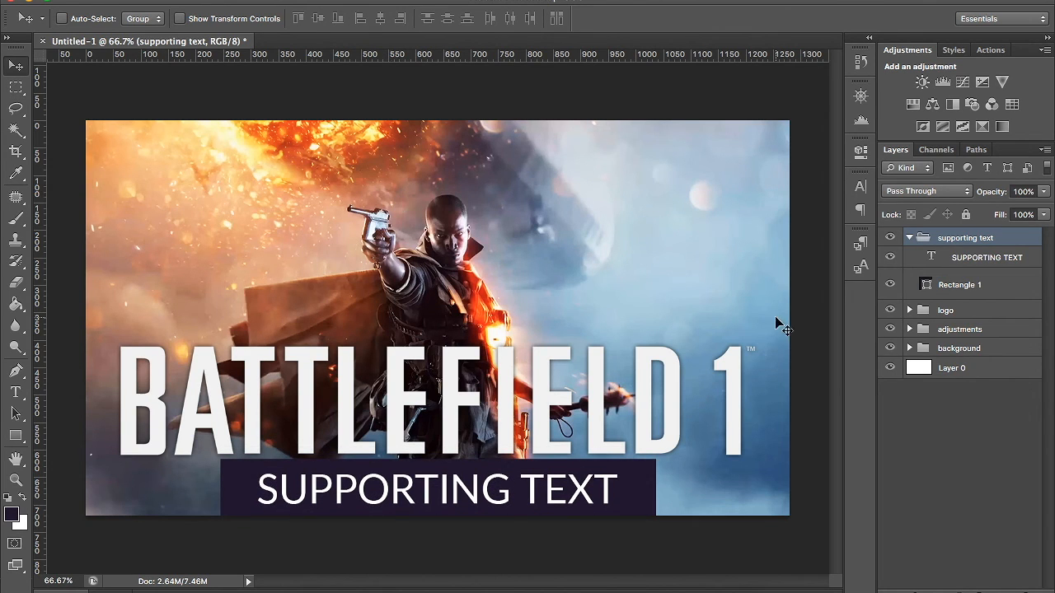
- Try the logo group at several heights and settle it 10 px higher, leaving a small gap above the rectangle
click(986, 288)
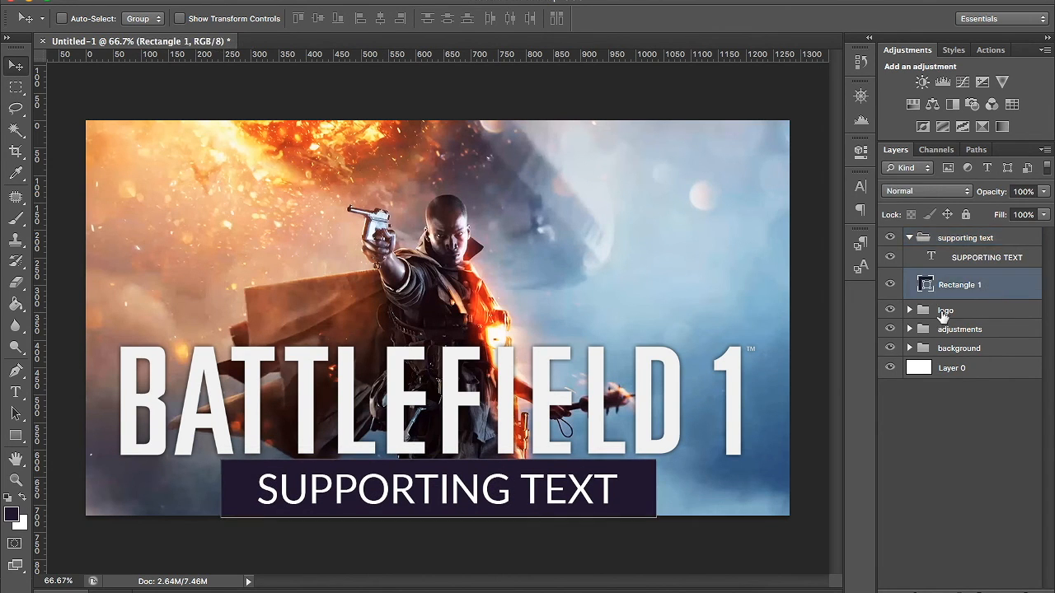
click(941, 315)
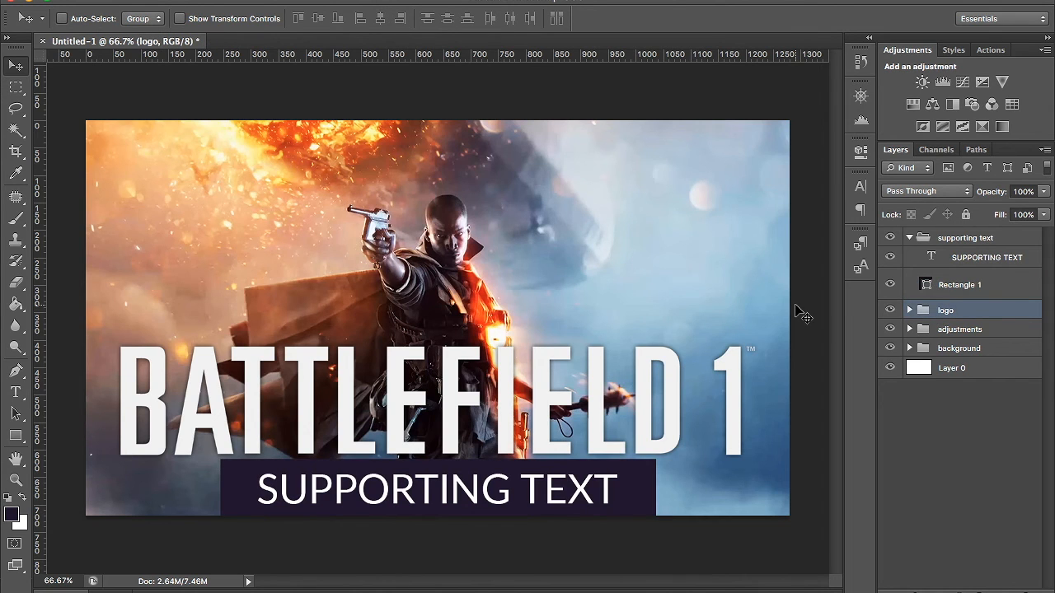
key(shift+Down)
key(shift+Down)
key(shift+Down)
key(shift+Down)
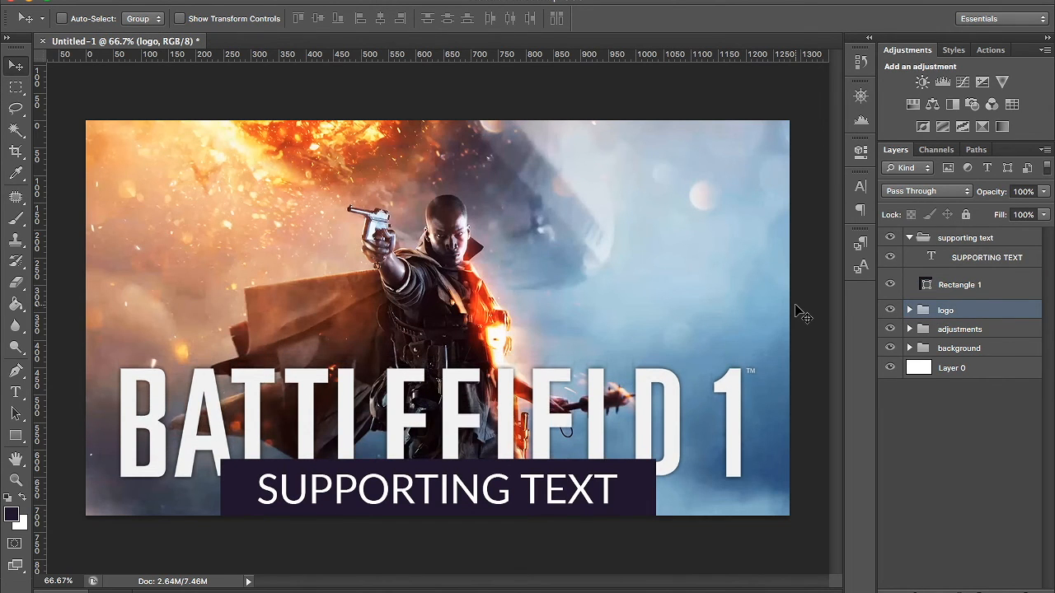
key(shift+Up)
key(shift+Up)
key(shift+Up)
key(shift+Up)
key(shift+Up)
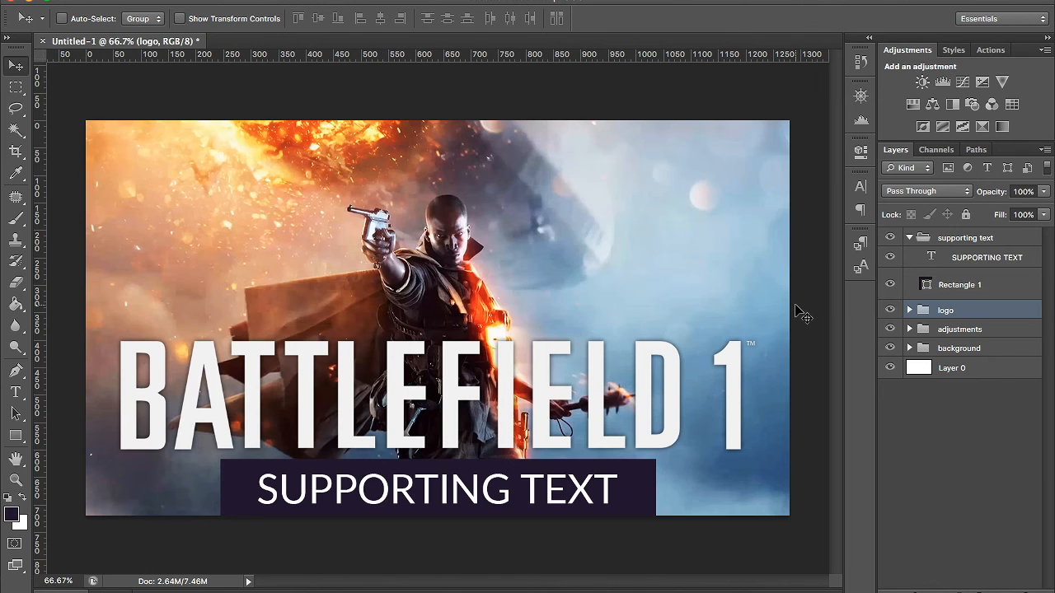
key(shift+Down)
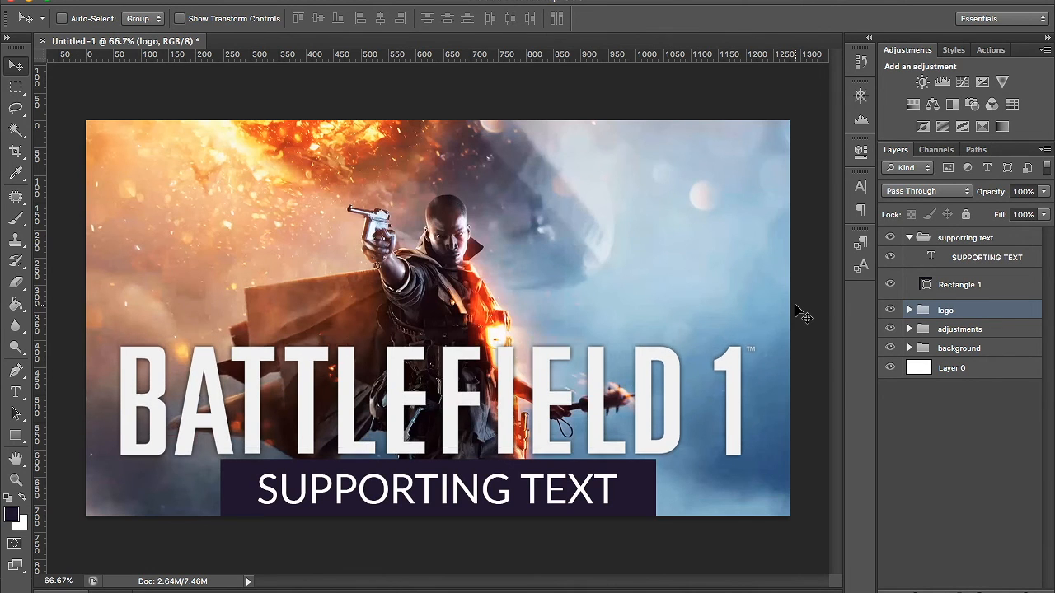
key(shift+Down)
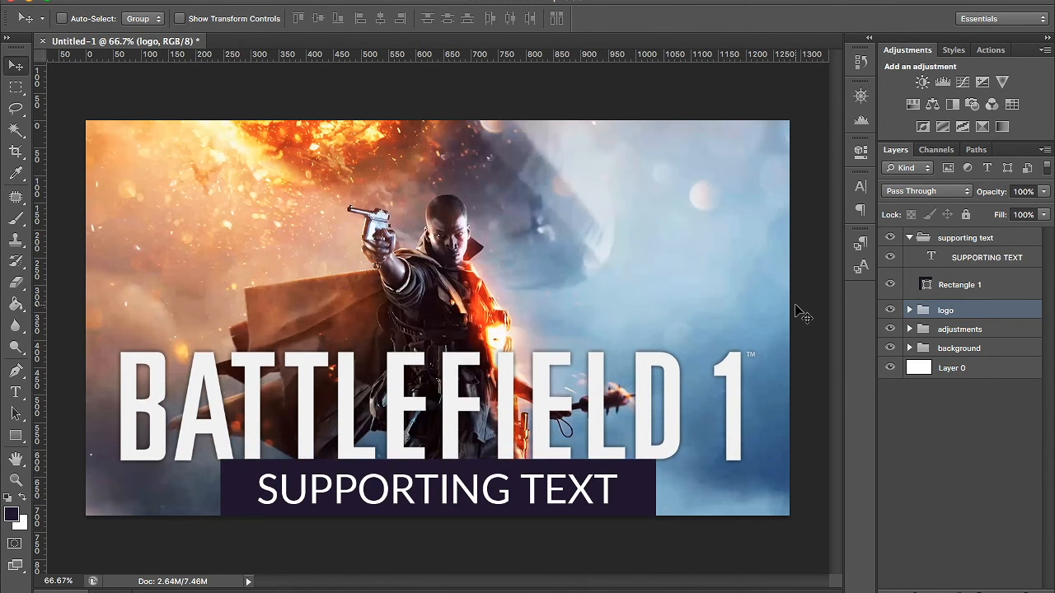
key(shift+Up)
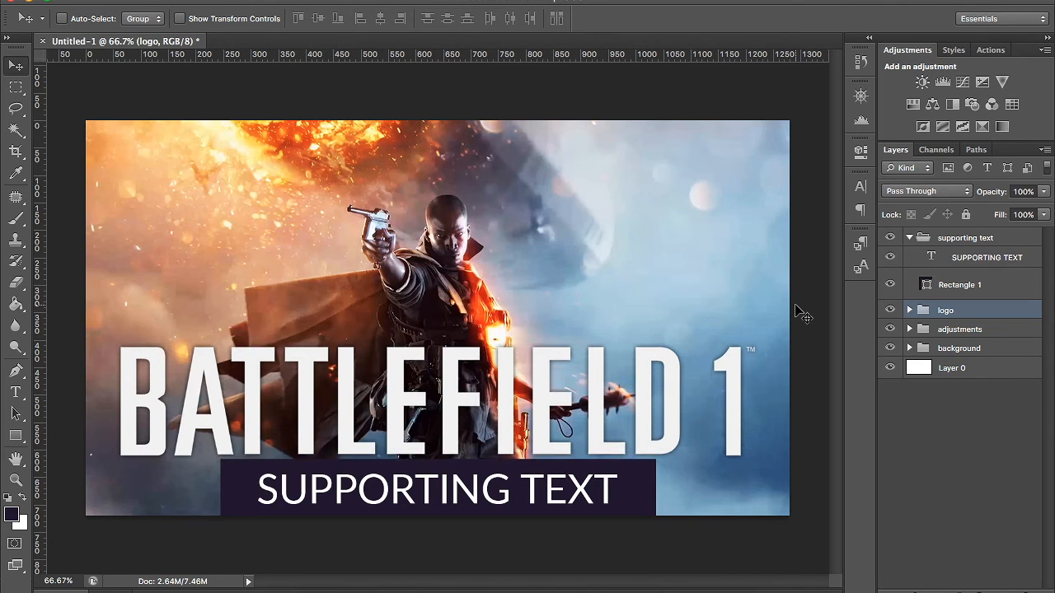
key(shift+Up)
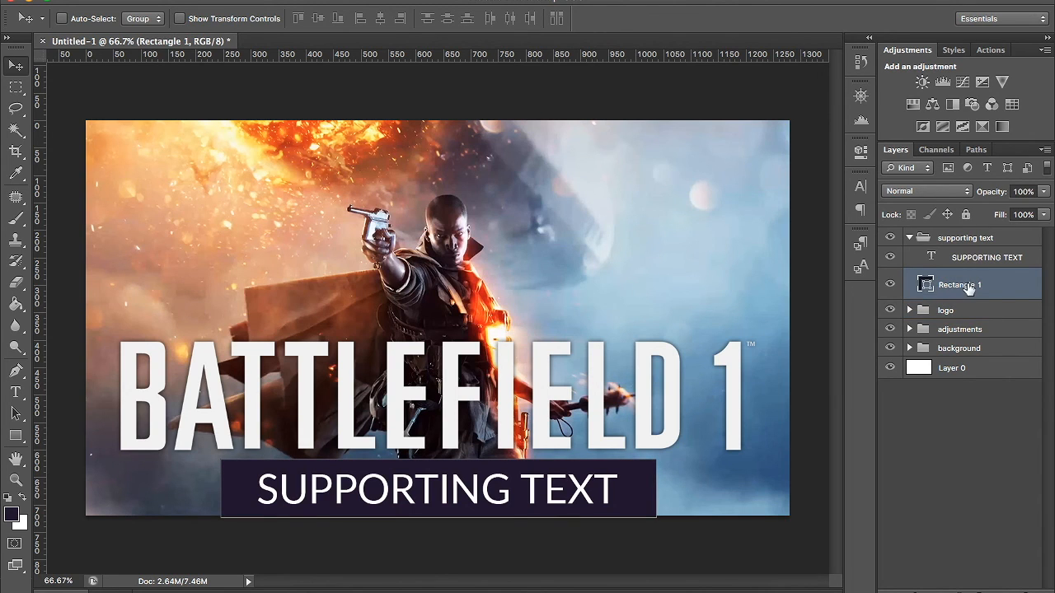
- Set the opacity of the rectangle behind SUPPORTING TEXT to 80%
click(1029, 191)
text(80)
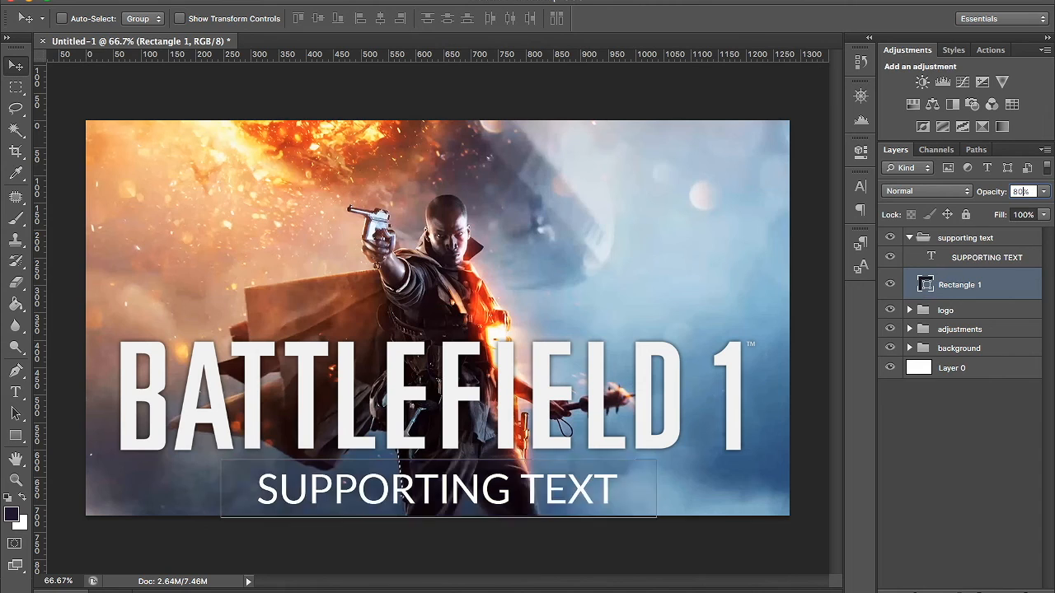
key(Return)
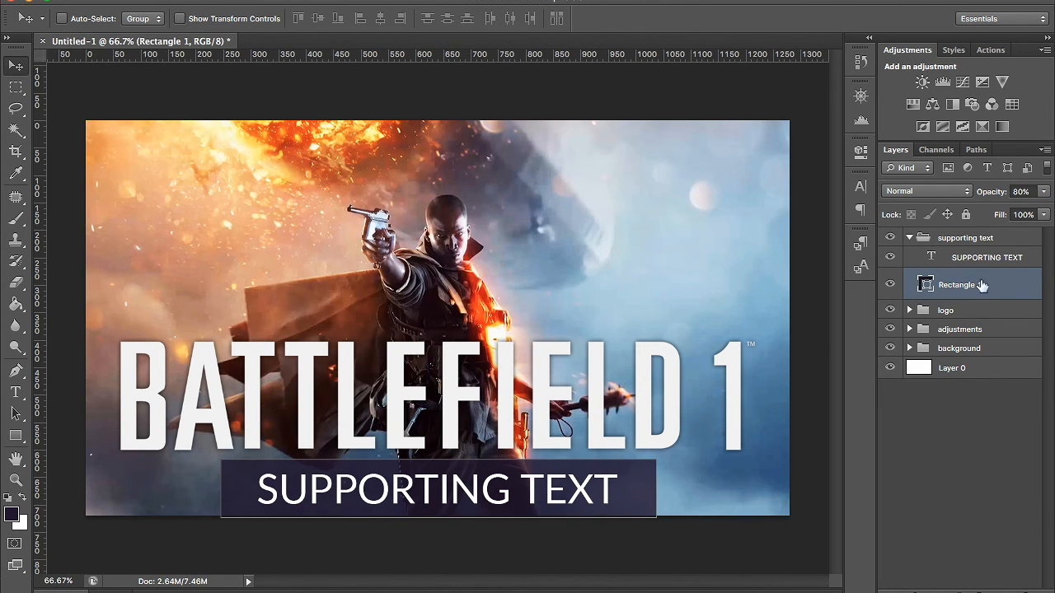
- Select the supporting text group and set up a Save for Web export of the 1280 × 720 image in PNG-24 format
click(969, 240)
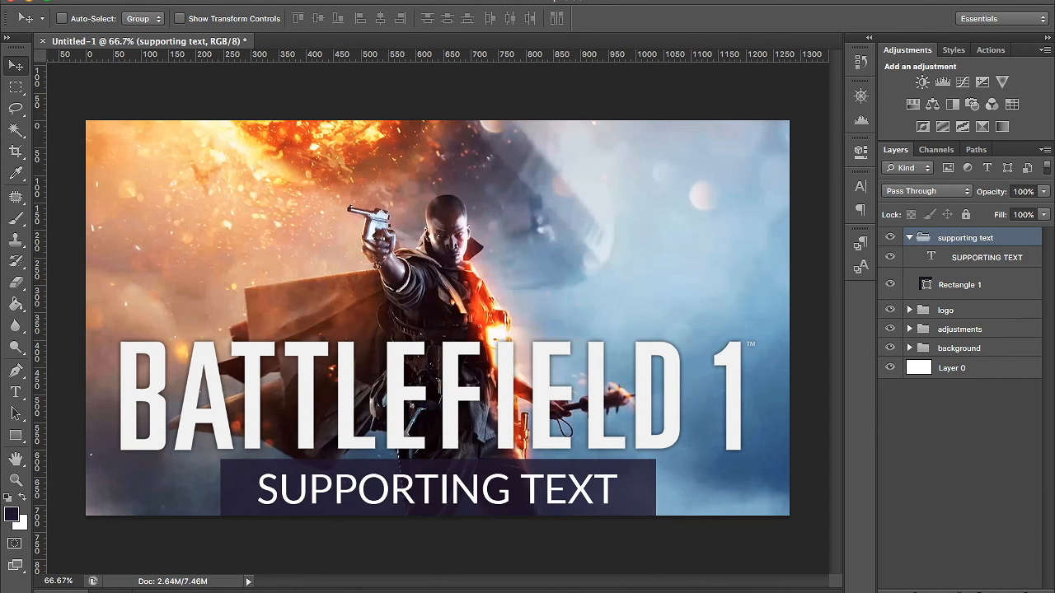
click(130, 0)
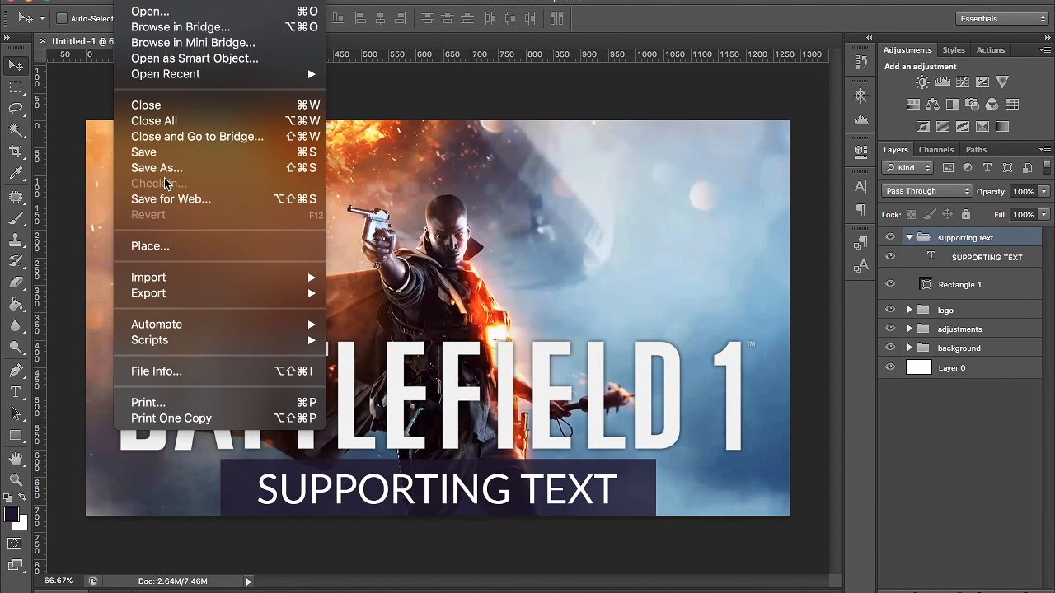
click(167, 205)
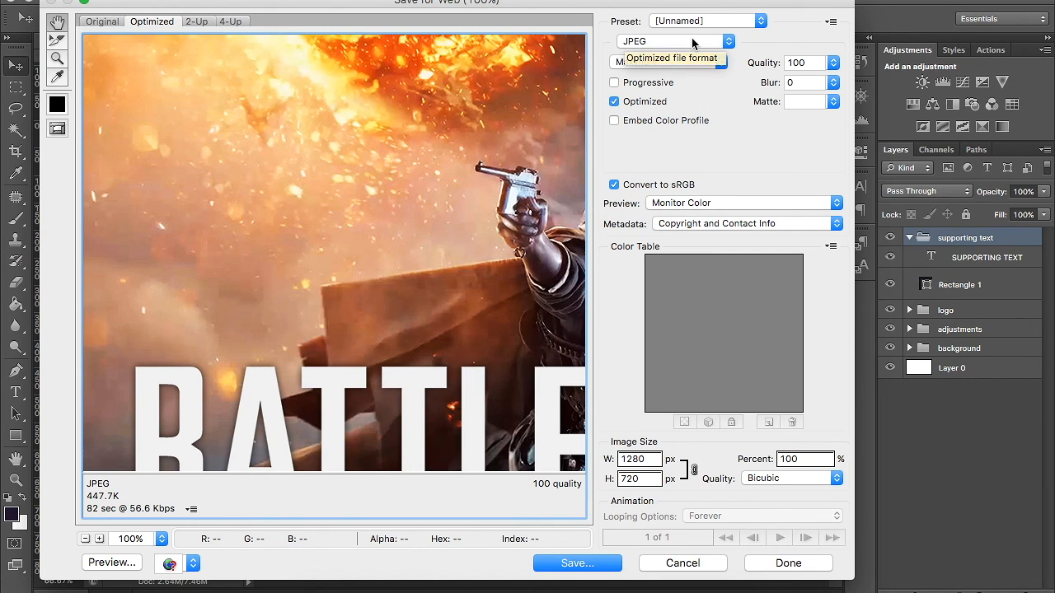
click(693, 43)
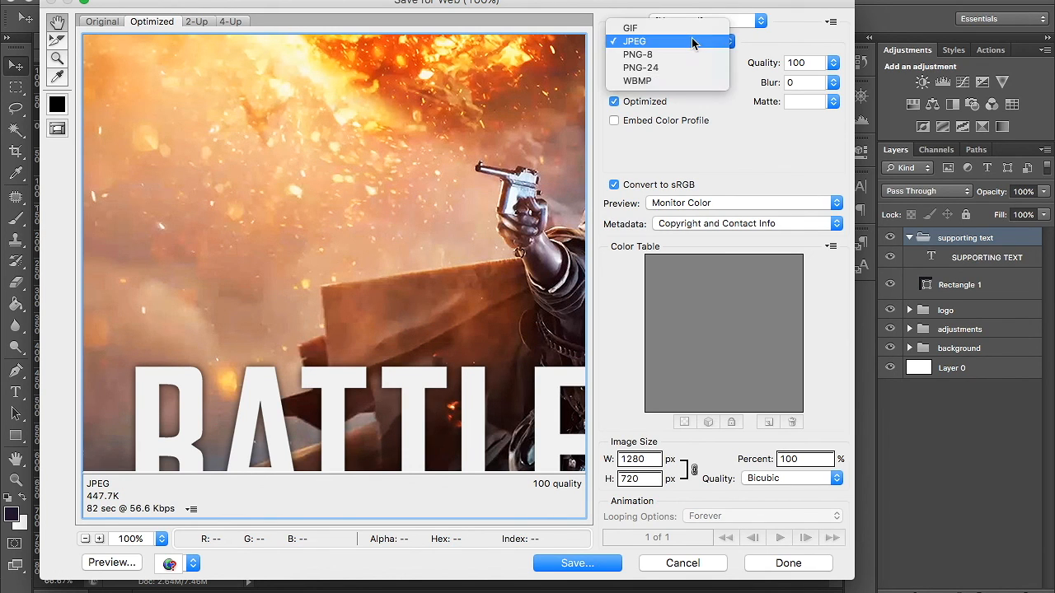
click(685, 40)
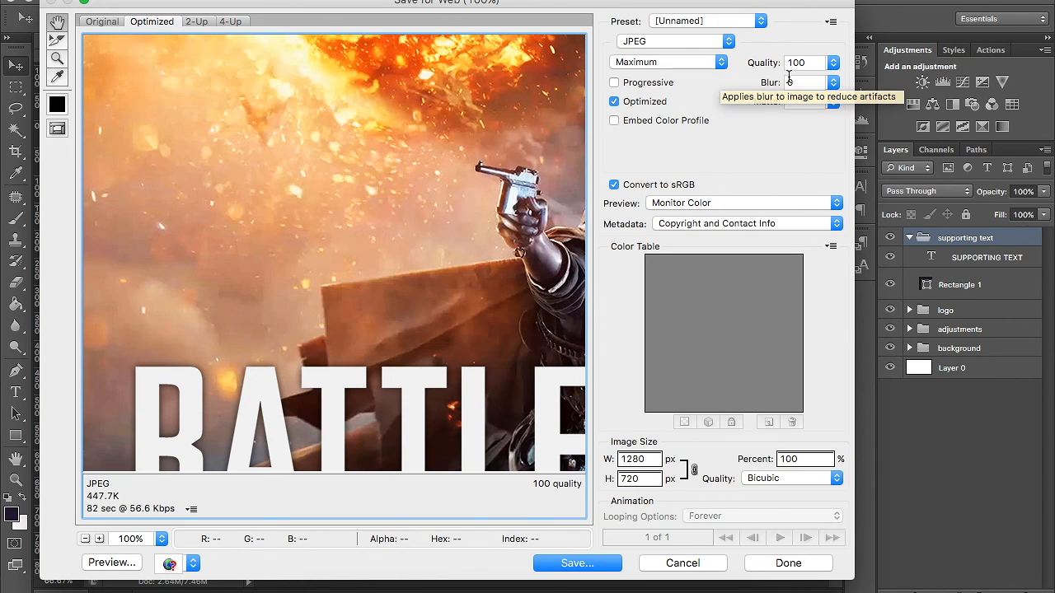
click(694, 45)
click(657, 66)
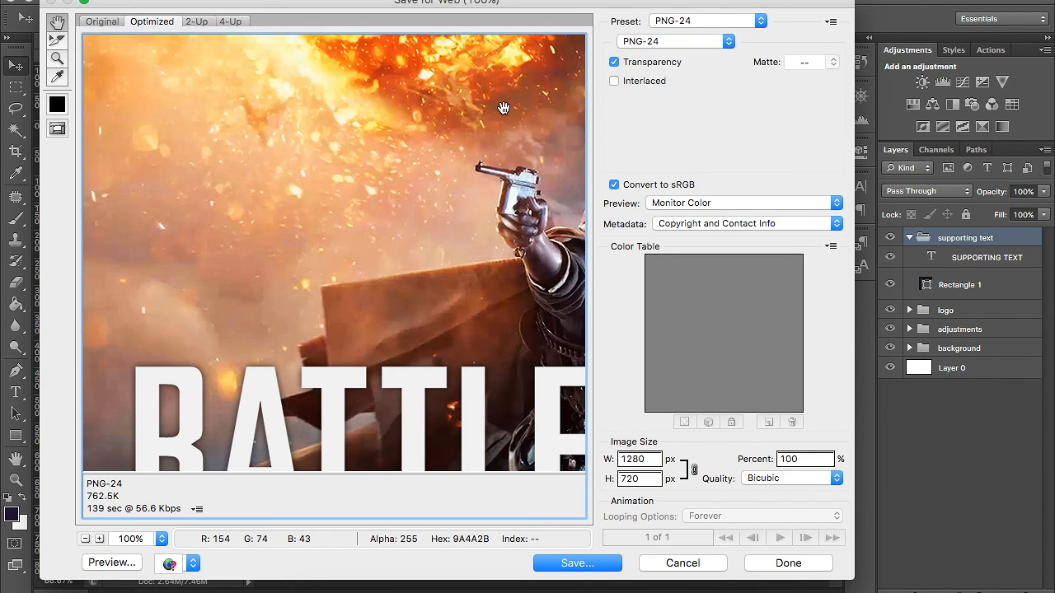
- Save the web export to the Desktop as our_thumbnail.png
click(601, 565)
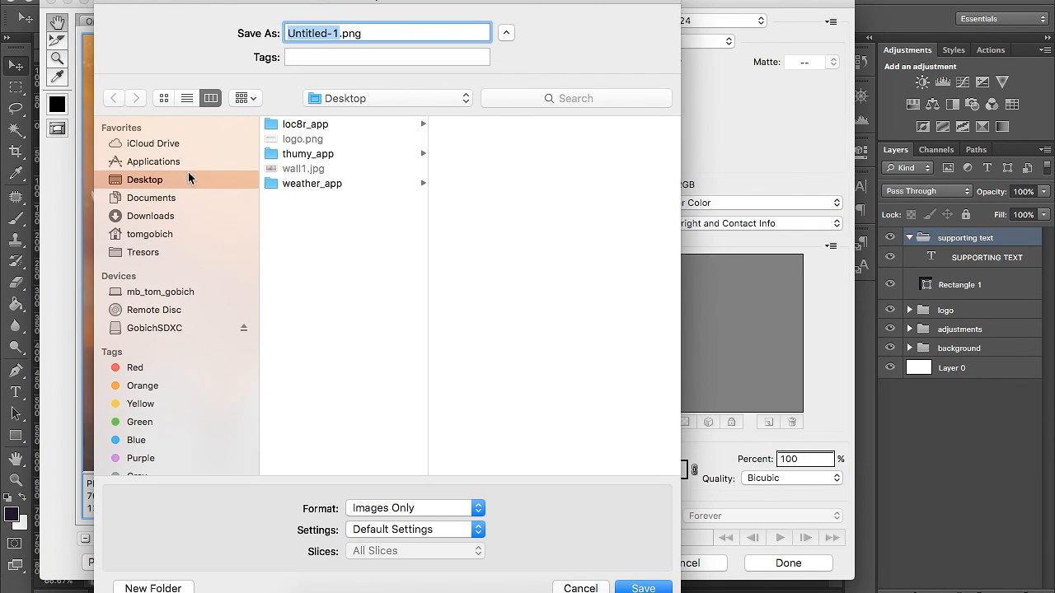
text(Out)
key(BackSpace)
key(BackSpace)
key(BackSpace)
text(our)
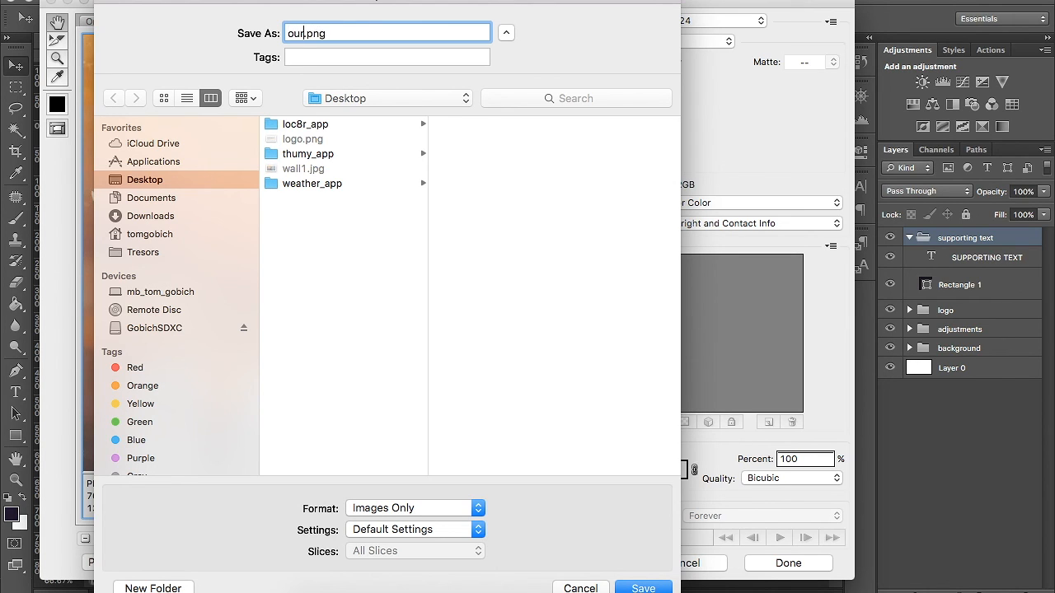
text()t)
key(BackSpace)
key(BackSpace)
text(_thumbnail)
key(Return)
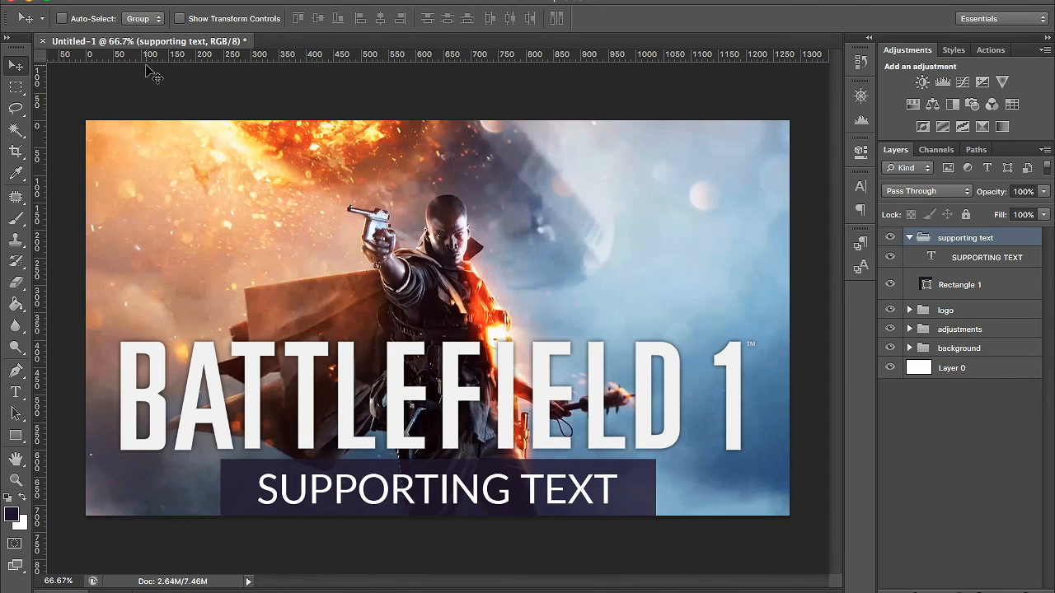
- Switch to the Desktop folder in Finder, open our_thumbnail.png to check the exported image, and close the preview
click(27, 4)
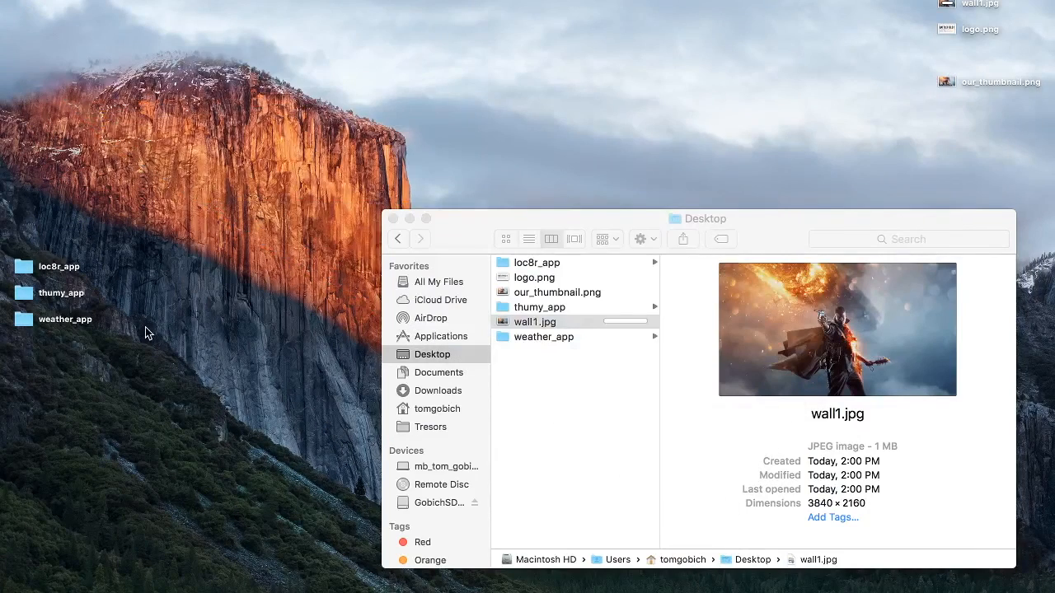
click(538, 294)
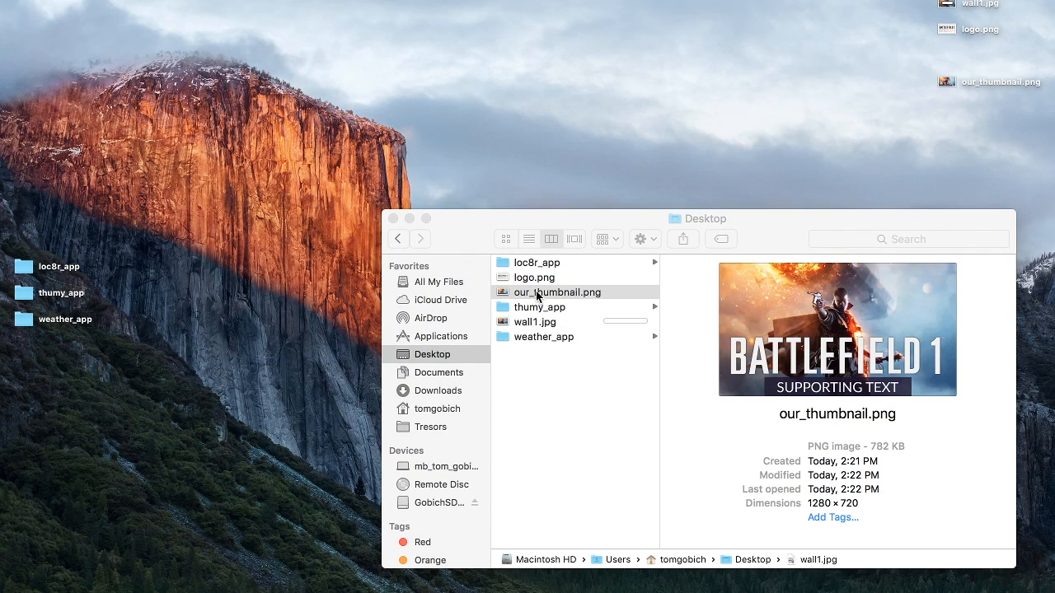
double_click(537, 294)
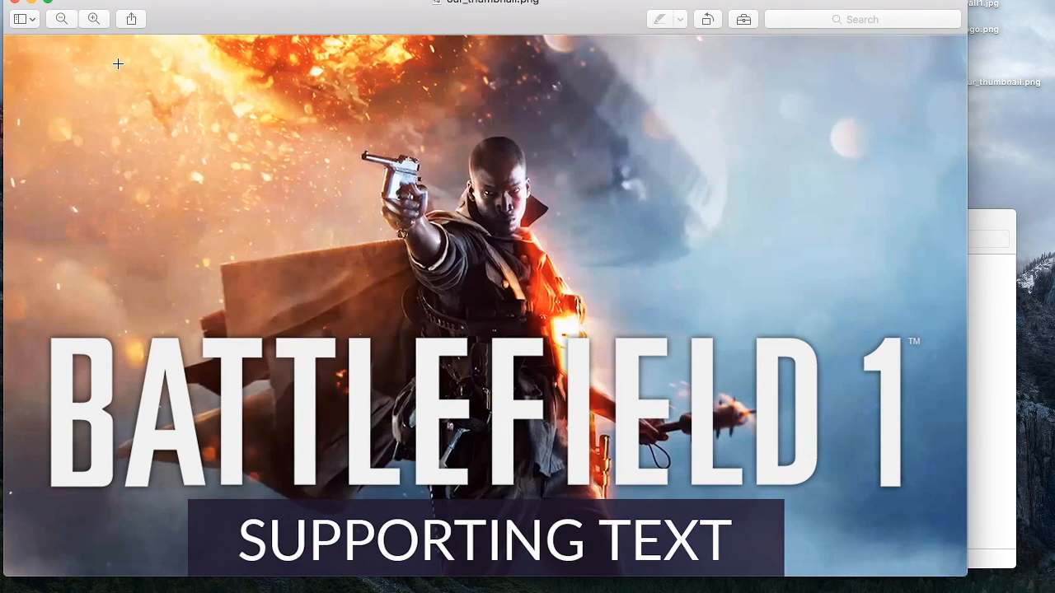
drag(280, 7, 328, 19)
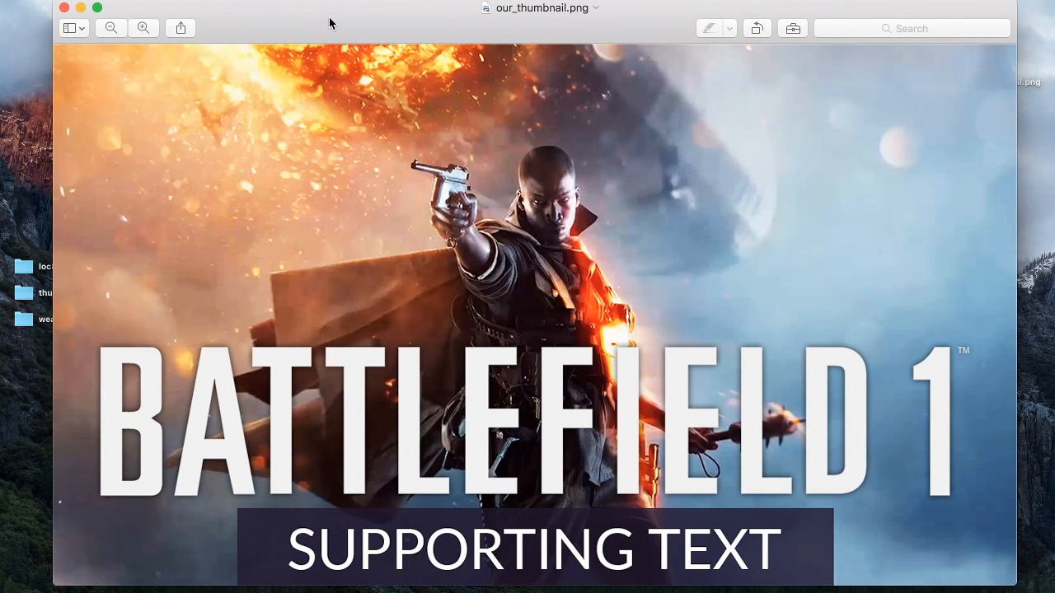
click(63, 7)
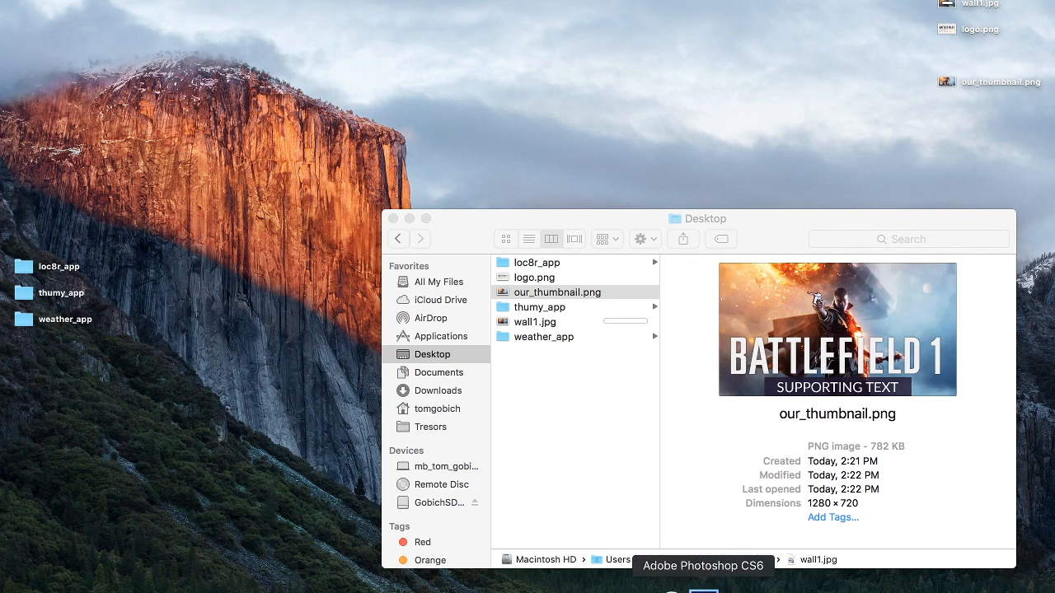
- Return to Photoshop and collapse the supporting text group
click(702, 590)
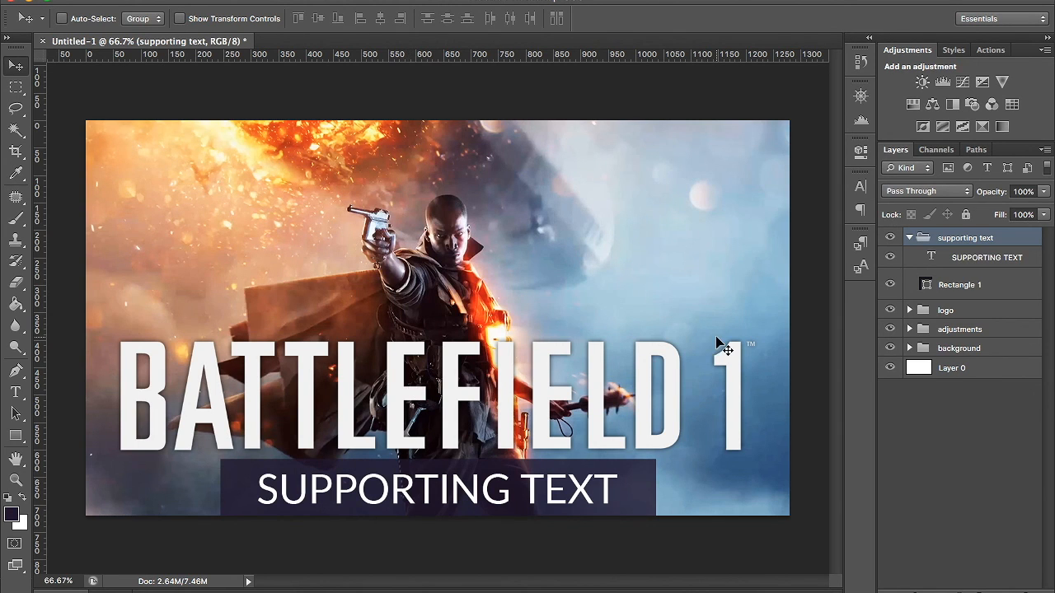
click(910, 238)
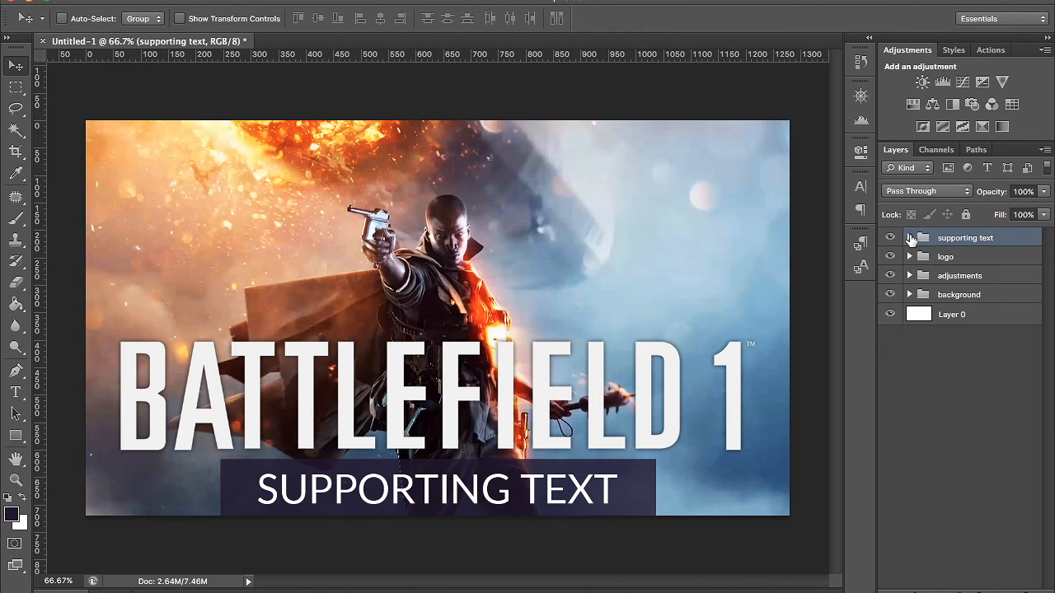